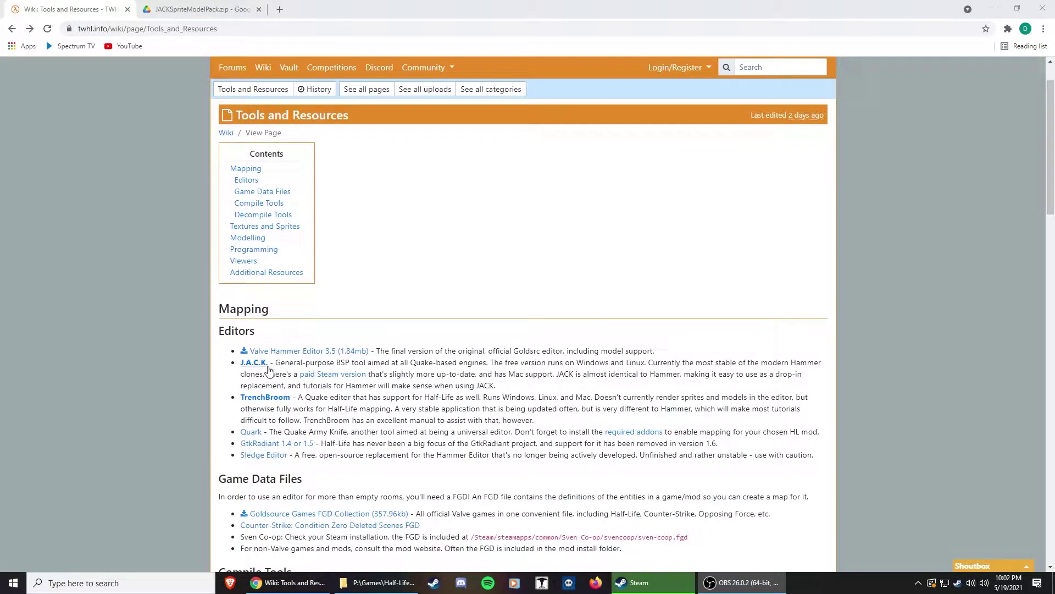
# Browse the TWHL site from the Vault to the wiki's Tools and Resources page
pyautogui.scroll(-6, 393, 386)
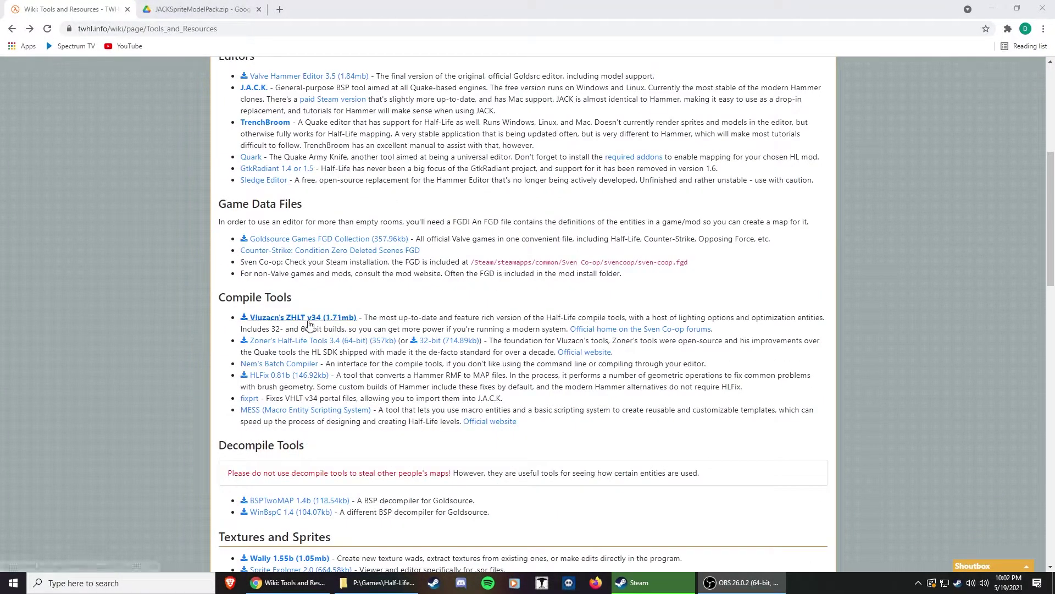
pyautogui.scroll(-5, 323, 330)
pyautogui.scroll(-6, 334, 410)
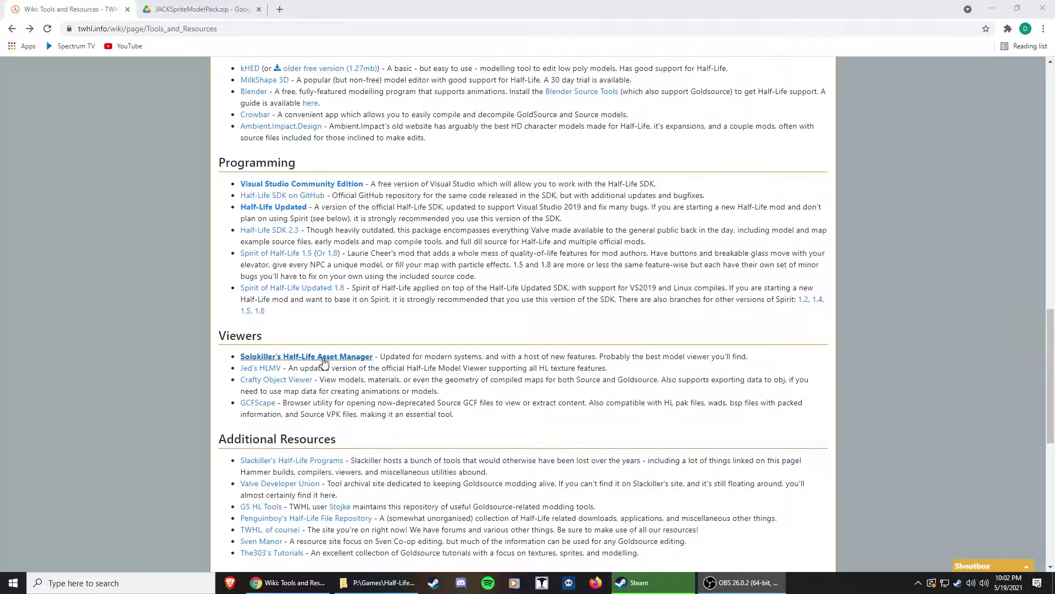
pyautogui.scroll(20, 385, 367)
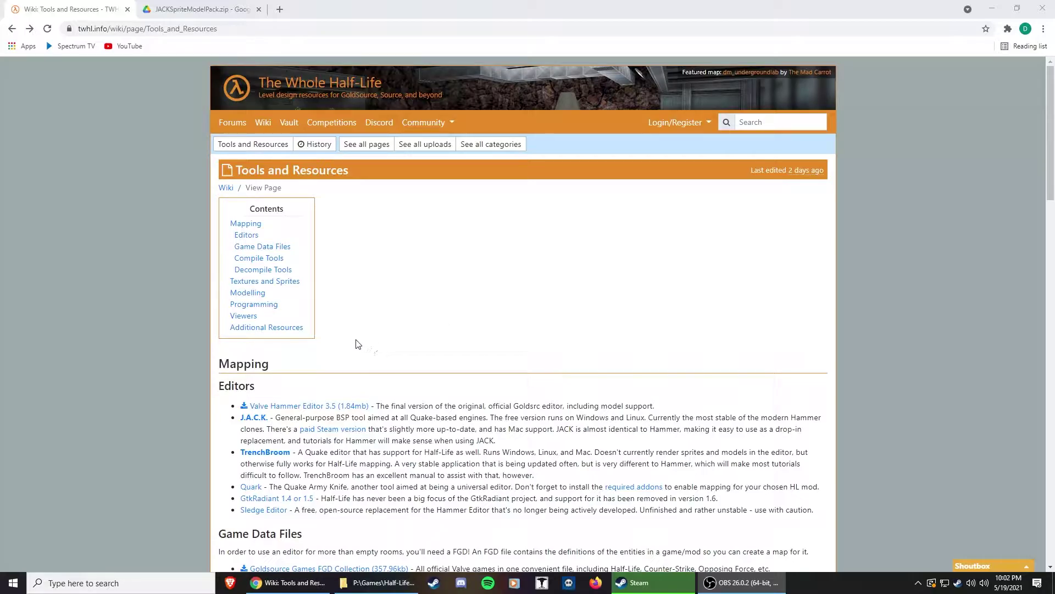
pyautogui.scroll(-5, 354, 347)
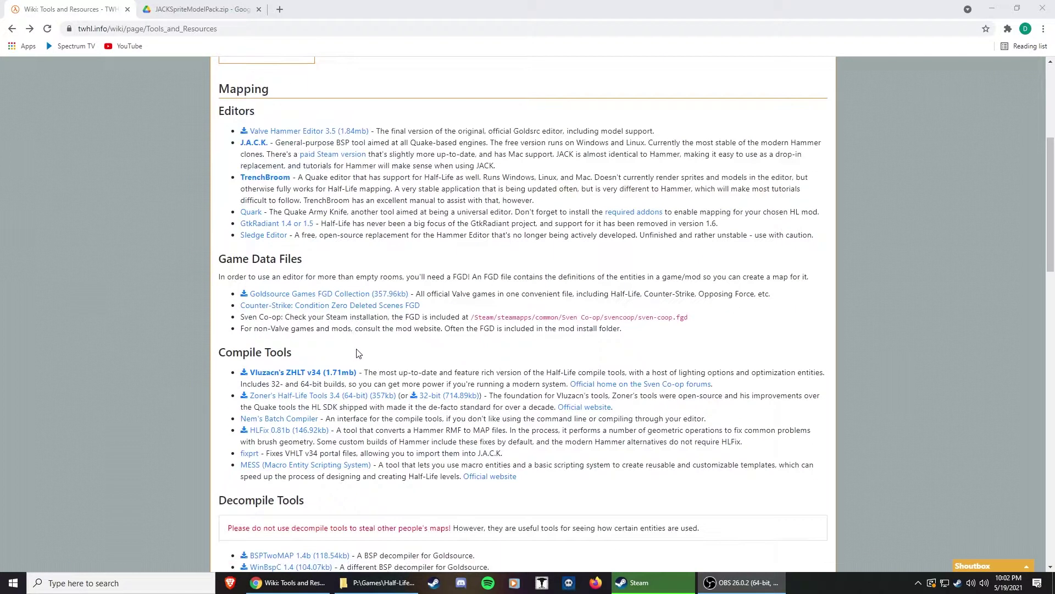
pyautogui.scroll(-7, 356, 352)
pyautogui.scroll(12, 359, 275)
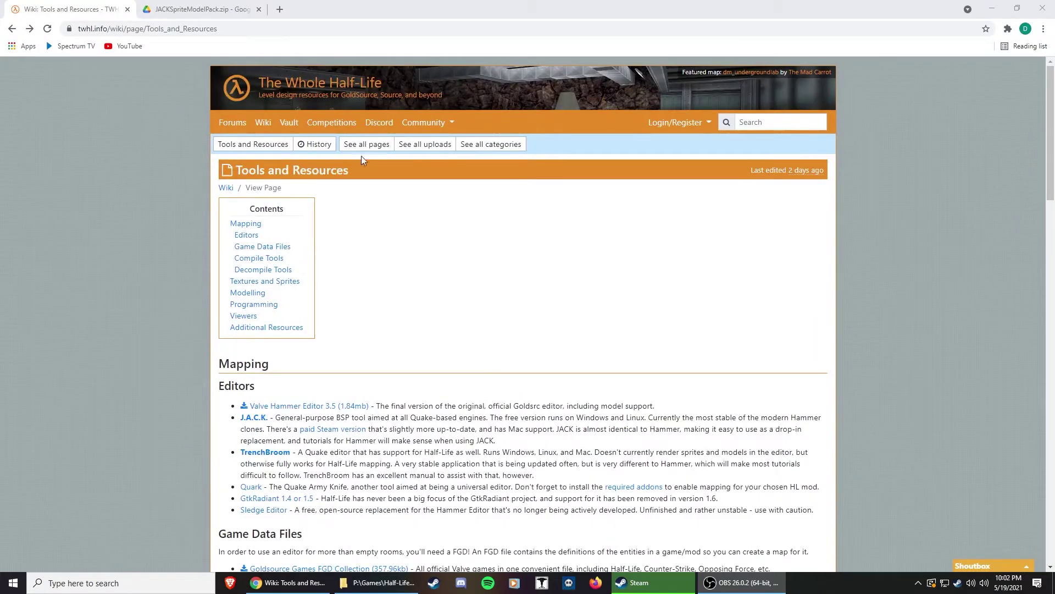
pyautogui.click(287, 123)
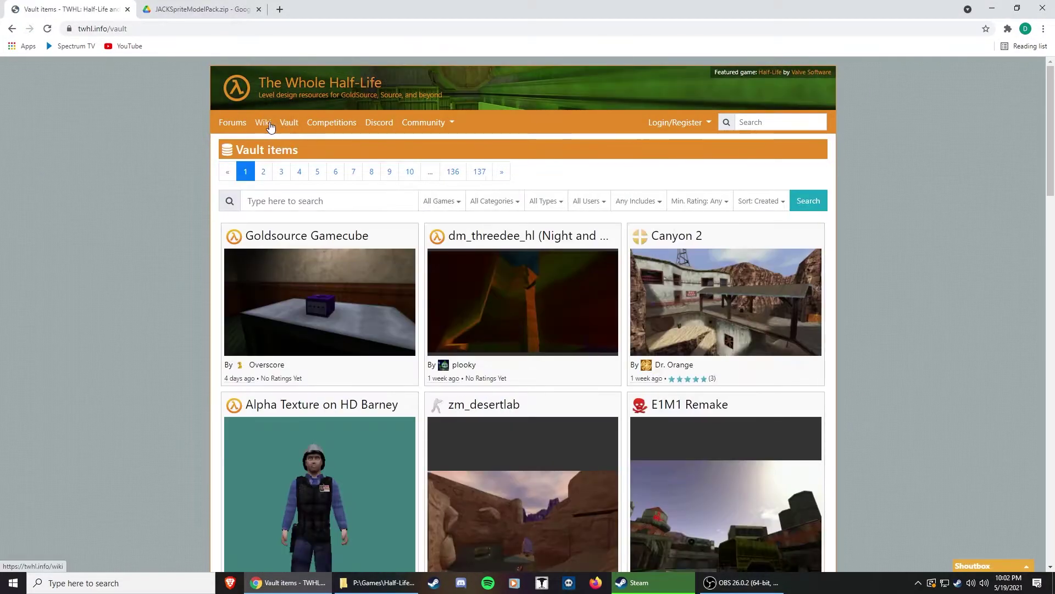
pyautogui.click(270, 124)
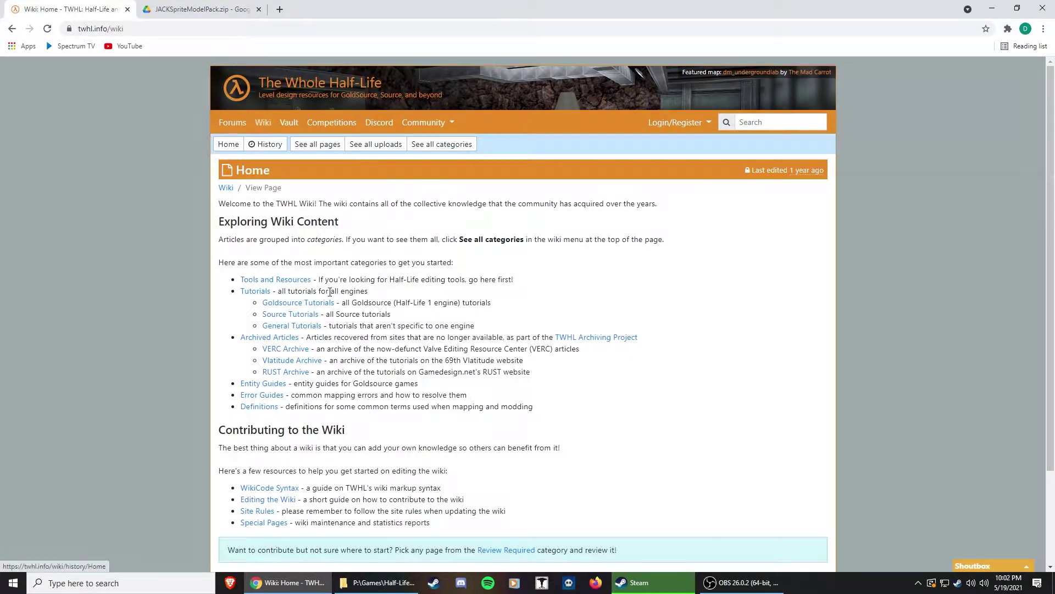
pyautogui.click(278, 280)
# Compare the JACKSpriteModelPack.zip contents tab with the Tools and Resources page, ending on Tools and Resources
pyautogui.scroll(-6, 434, 368)
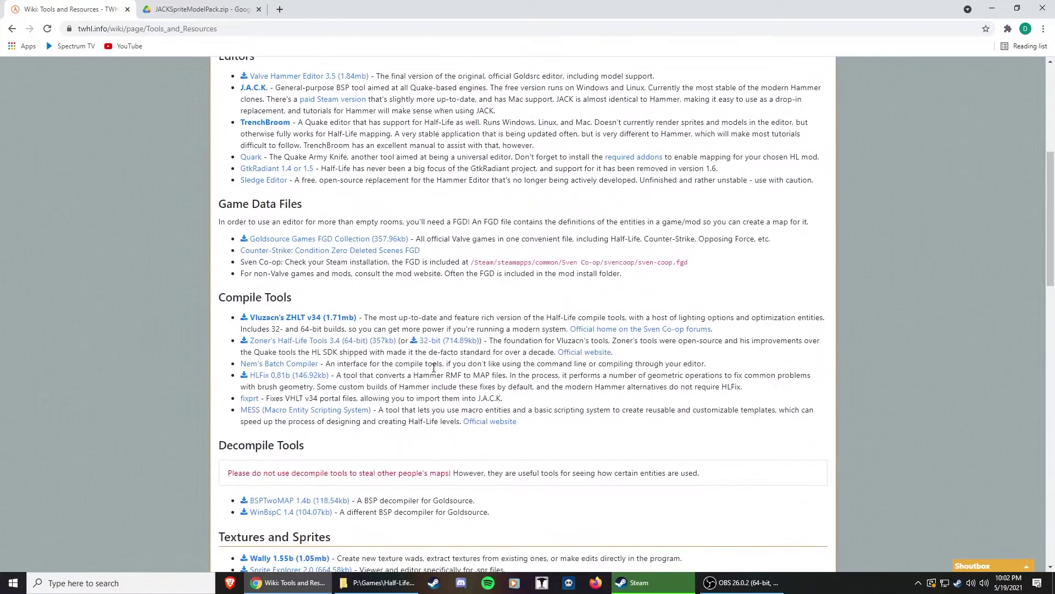
pyautogui.scroll(-15, 434, 368)
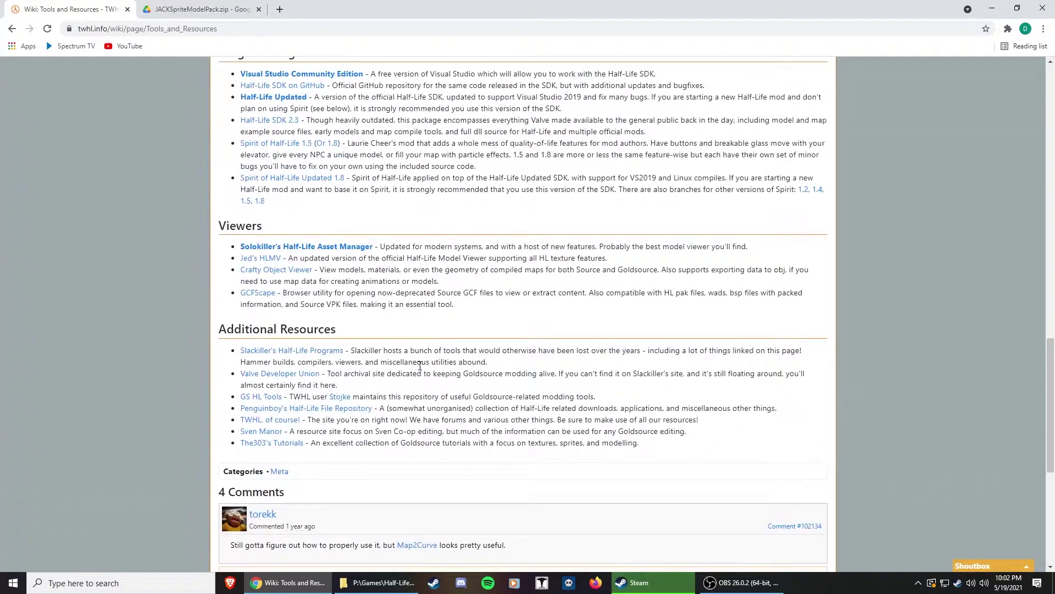
pyautogui.scroll(20, 420, 365)
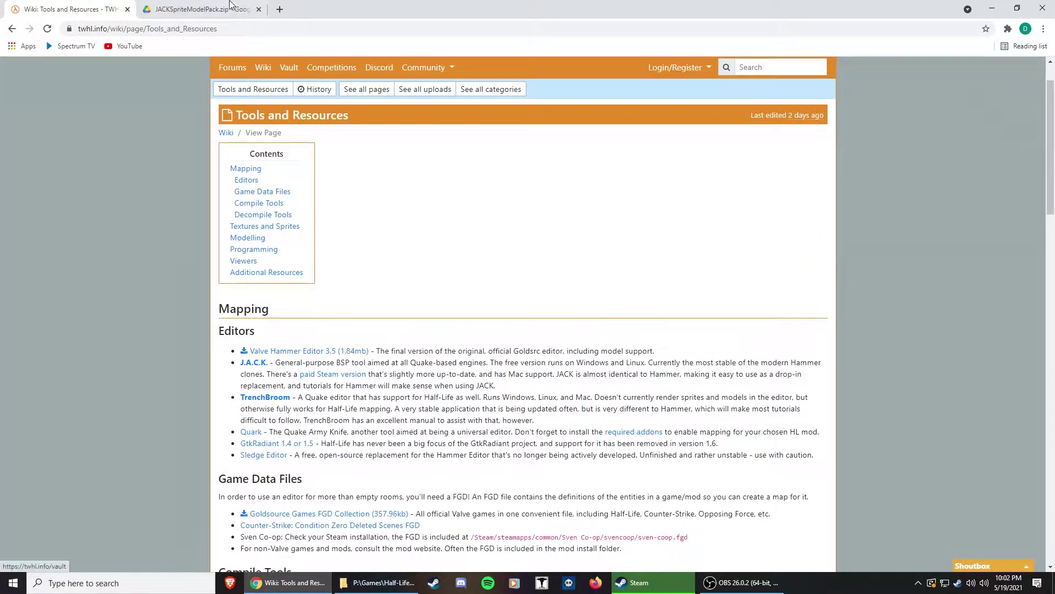
pyautogui.click(198, 10)
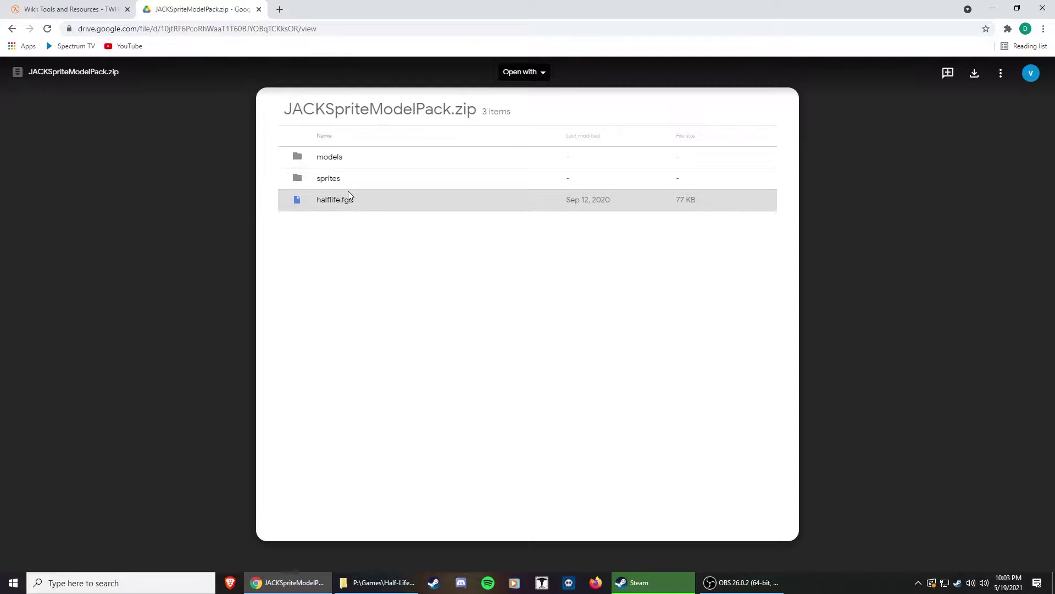
pyautogui.click(60, 4)
pyautogui.click(195, 5)
pyautogui.click(66, 10)
pyautogui.click(214, 8)
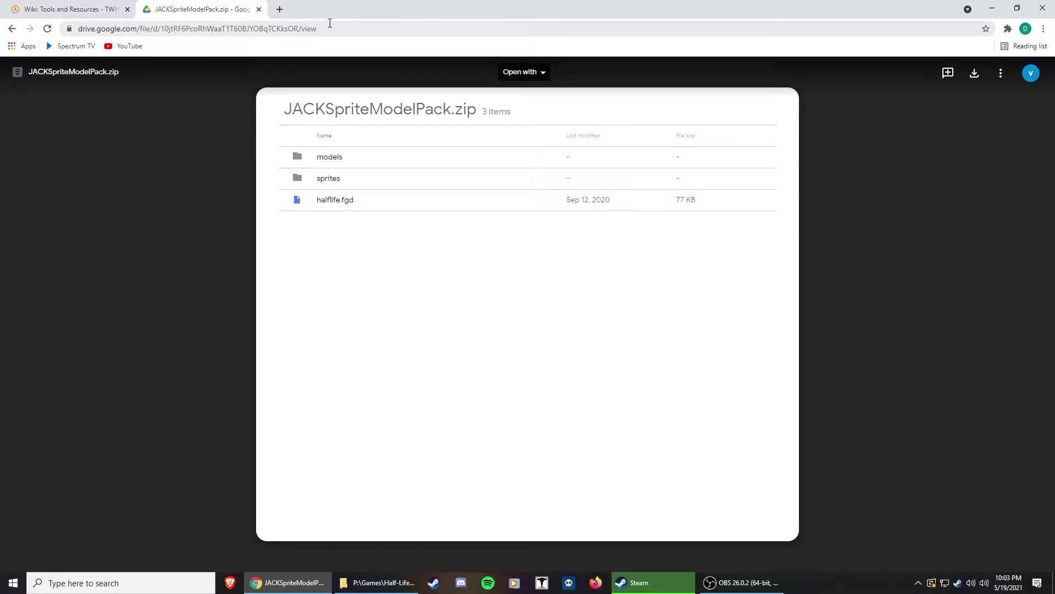
pyautogui.click(50, 4)
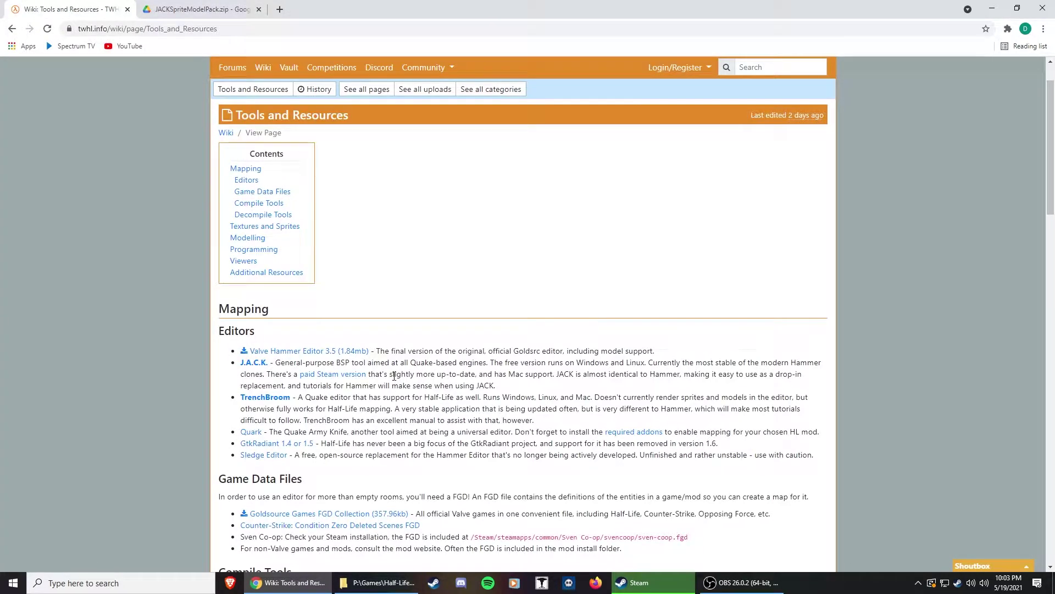
# Open the official J.A.C.K. download page in a separate tab
pyautogui.click(254, 362)
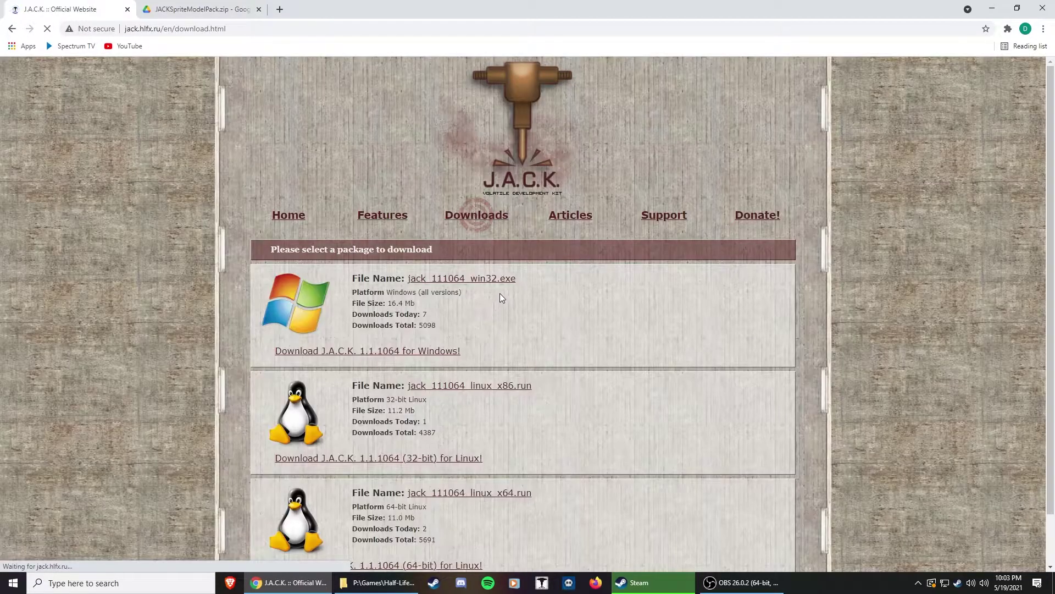
pyautogui.hotkey('alt', 'Left')
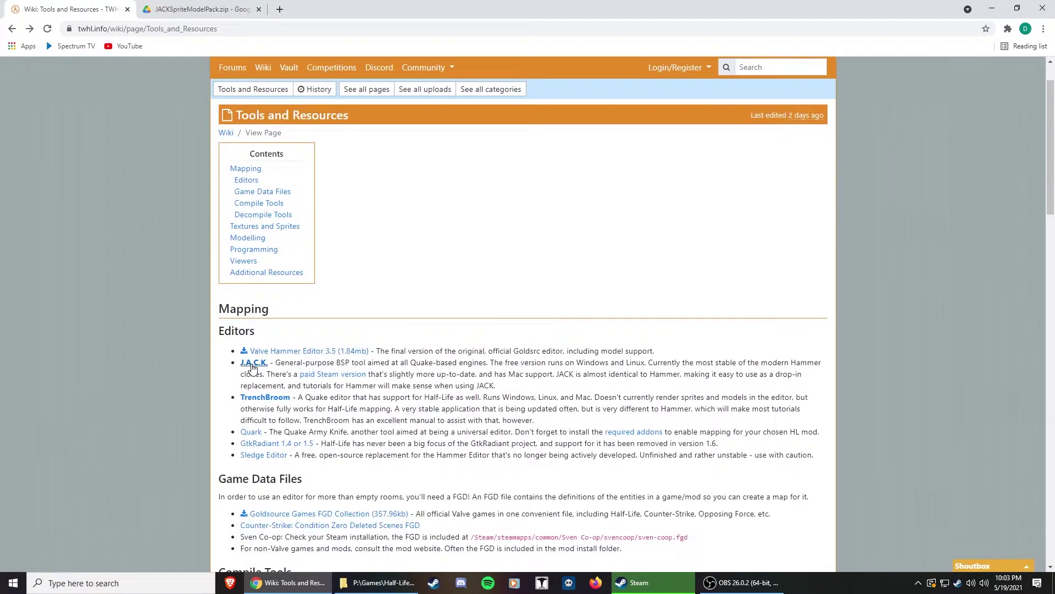
pyautogui.middleClick(253, 366)
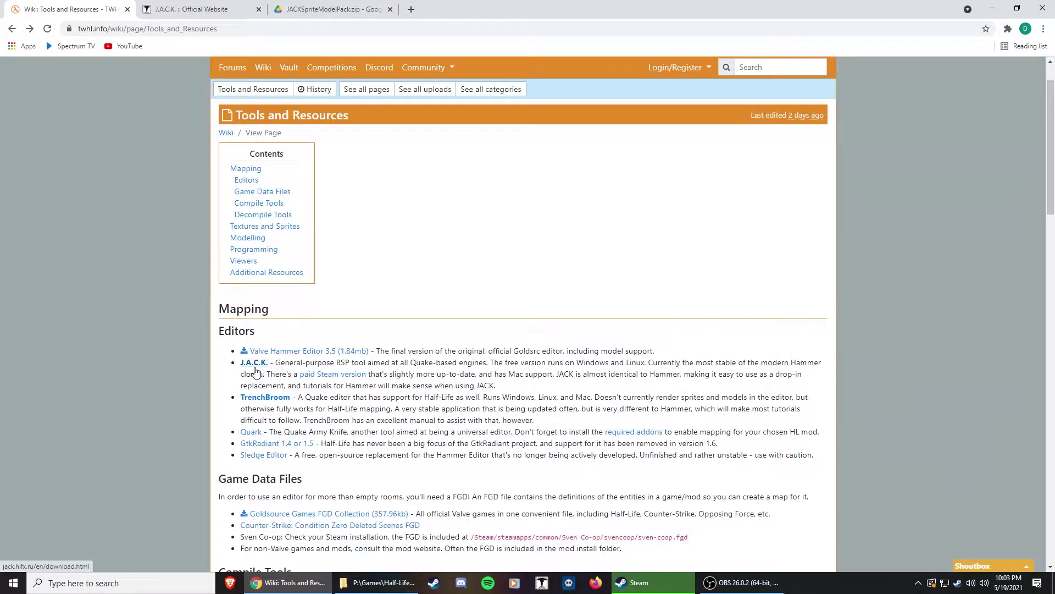
pyautogui.click(200, 5)
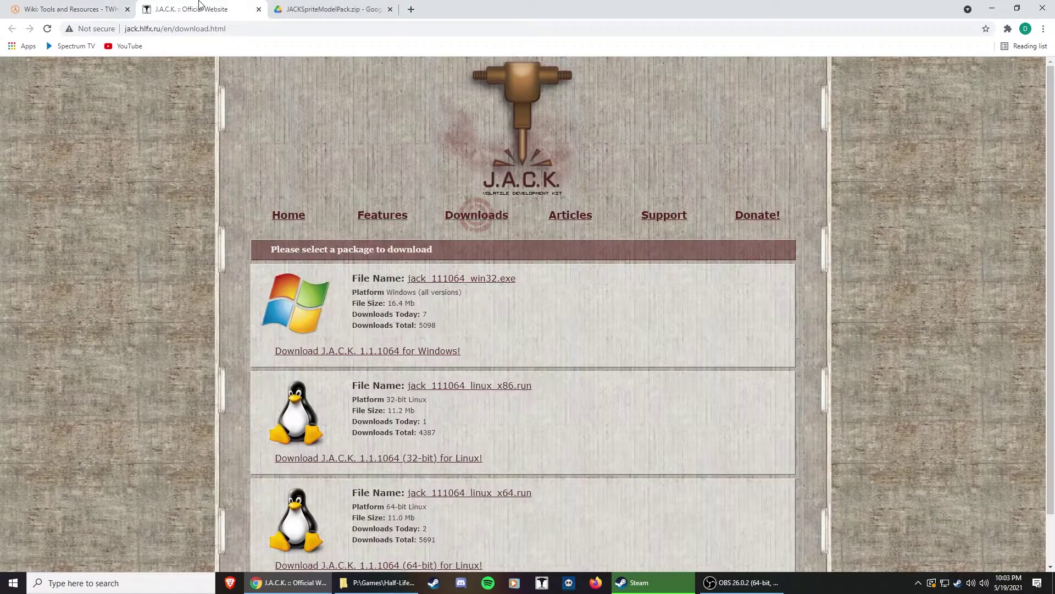
# Cancel saving jack_111064_win32.exe to P:\Games\Half-Life\Mapping, since it already exists there
pyautogui.click(488, 282)
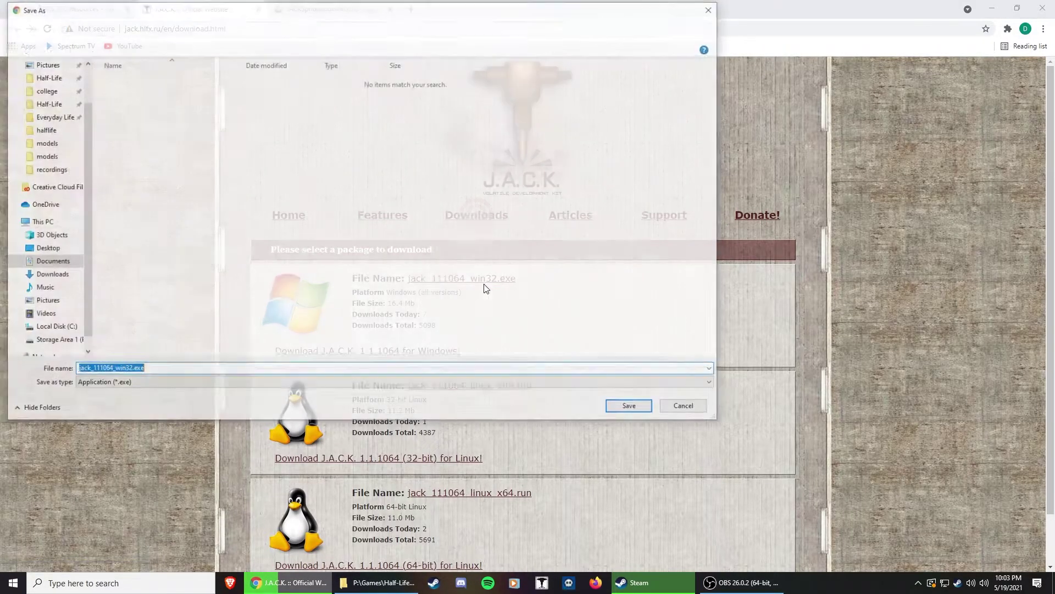
pyautogui.click(52, 340)
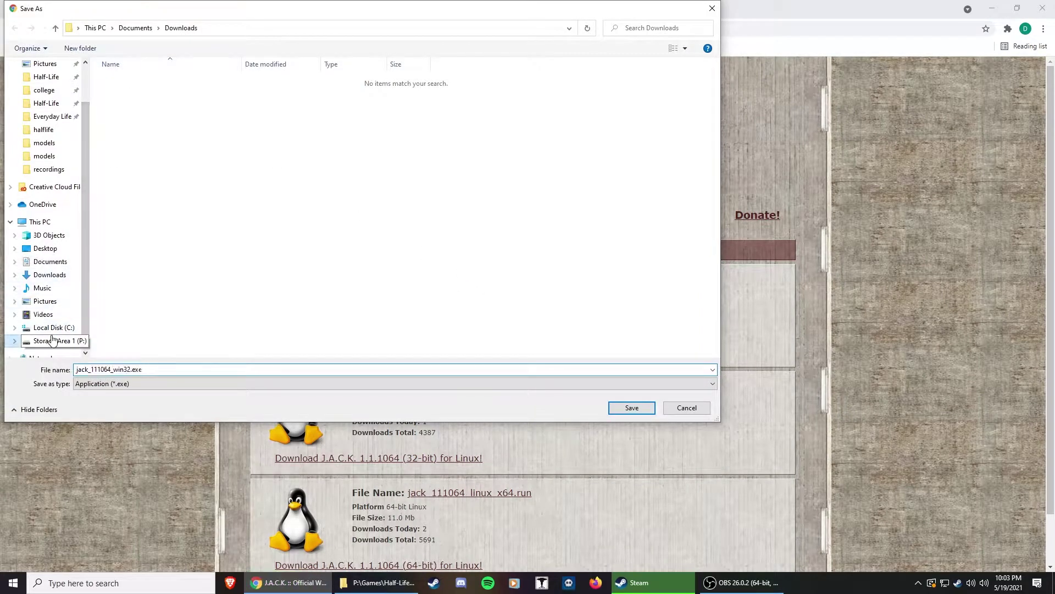
pyautogui.click(139, 151)
pyautogui.doubleClick(139, 153)
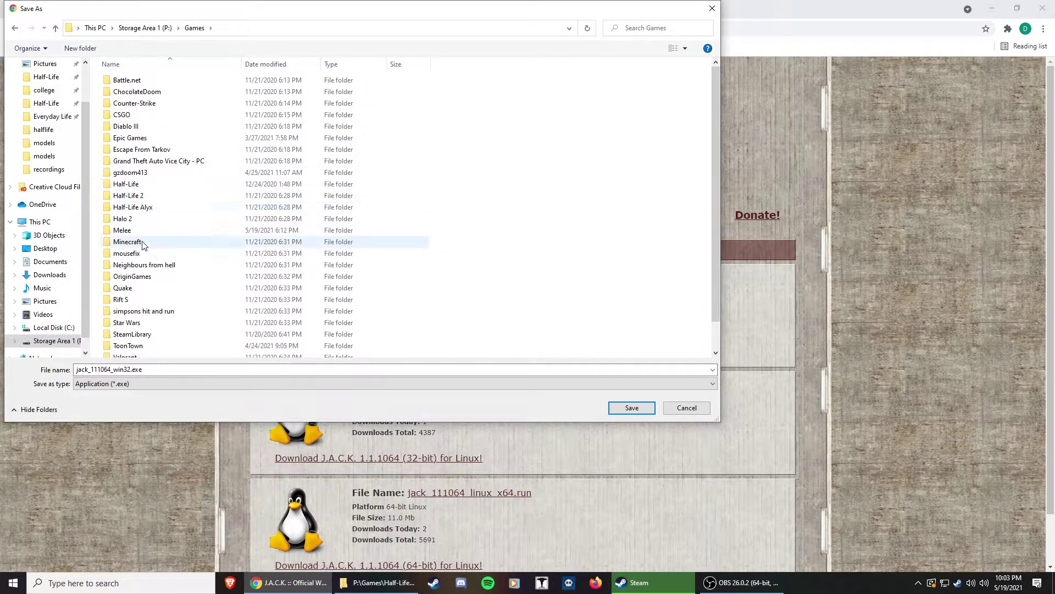
pyautogui.doubleClick(152, 188)
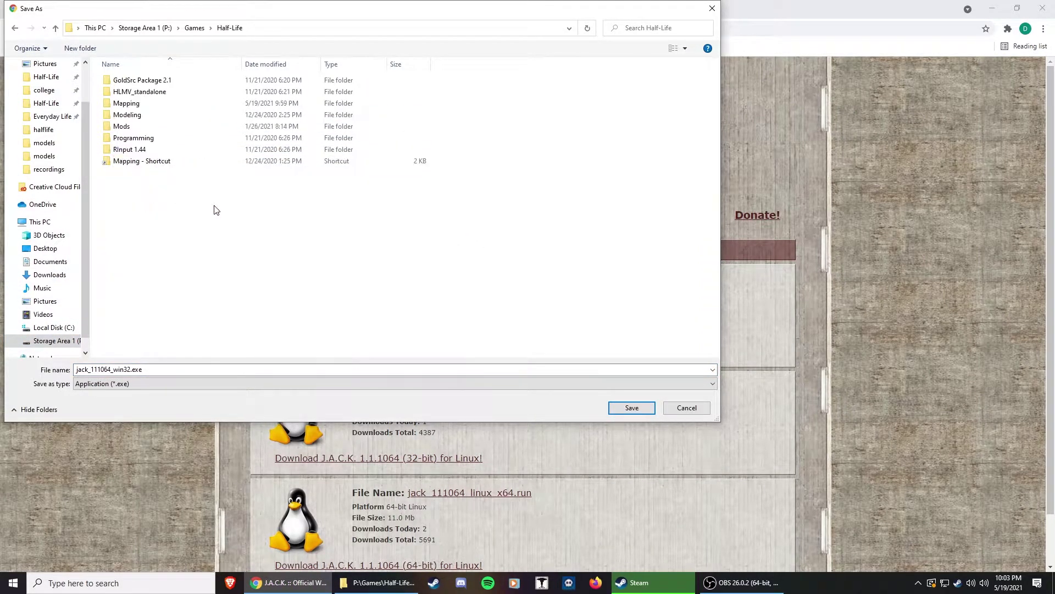
pyautogui.doubleClick(159, 106)
pyautogui.click(175, 233)
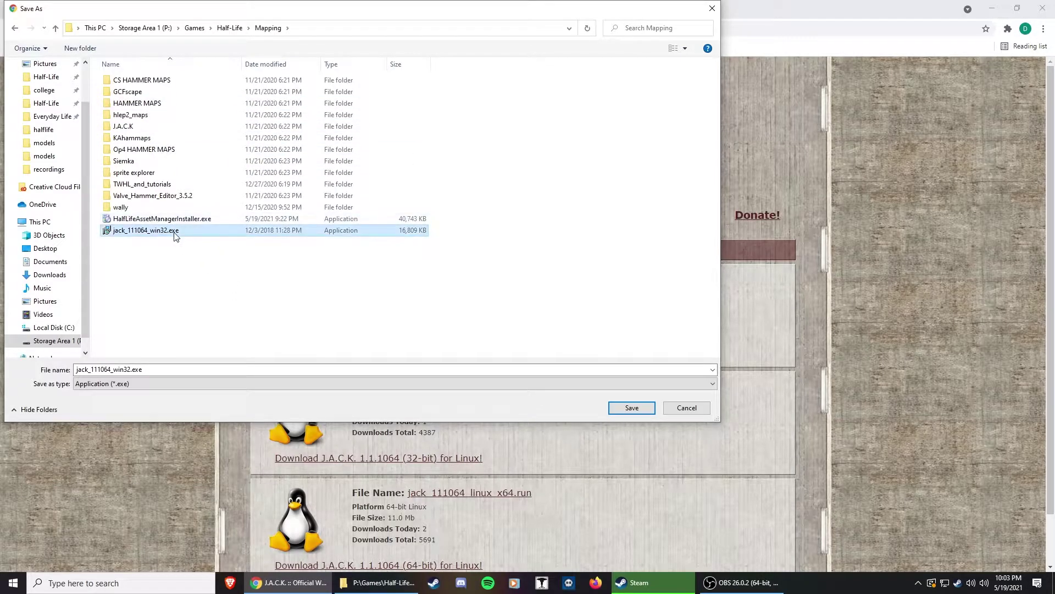
pyautogui.click(694, 410)
# Download Vluzacn's ZHLT v34 compile tools zip into P:\Games\Half-Life\Mapping
pyautogui.hotkey('ctrl', 'shift', 'Tab')
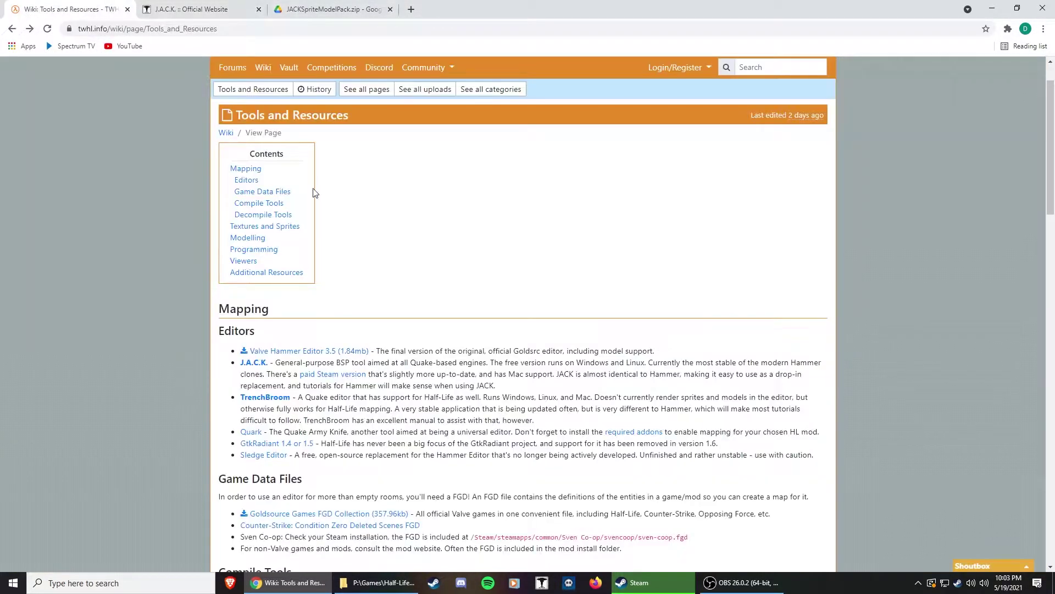
pyautogui.scroll(-3, 321, 283)
pyautogui.scroll(-3, 321, 282)
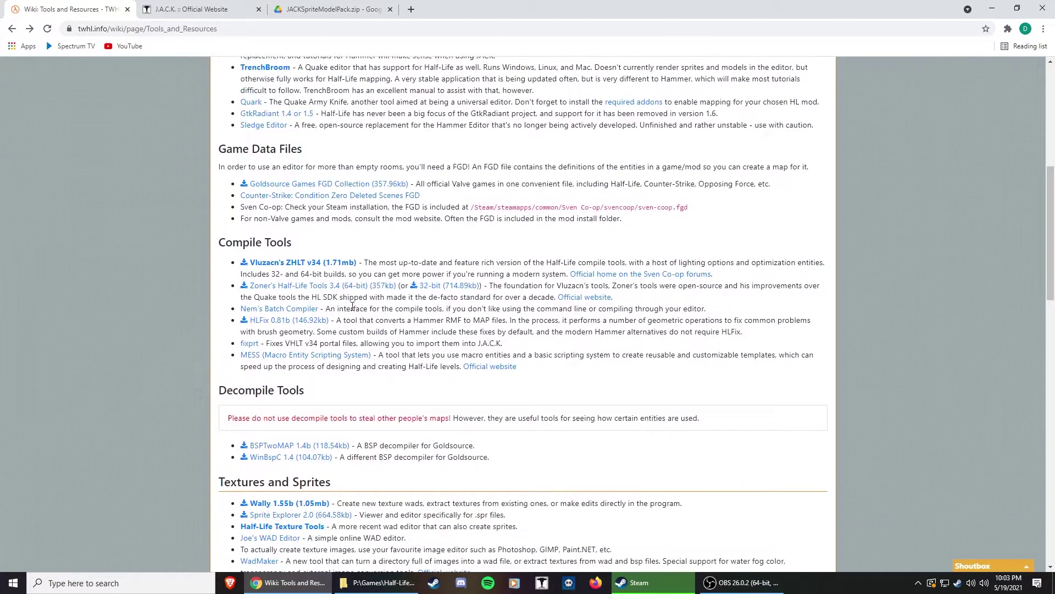
pyautogui.click(295, 266)
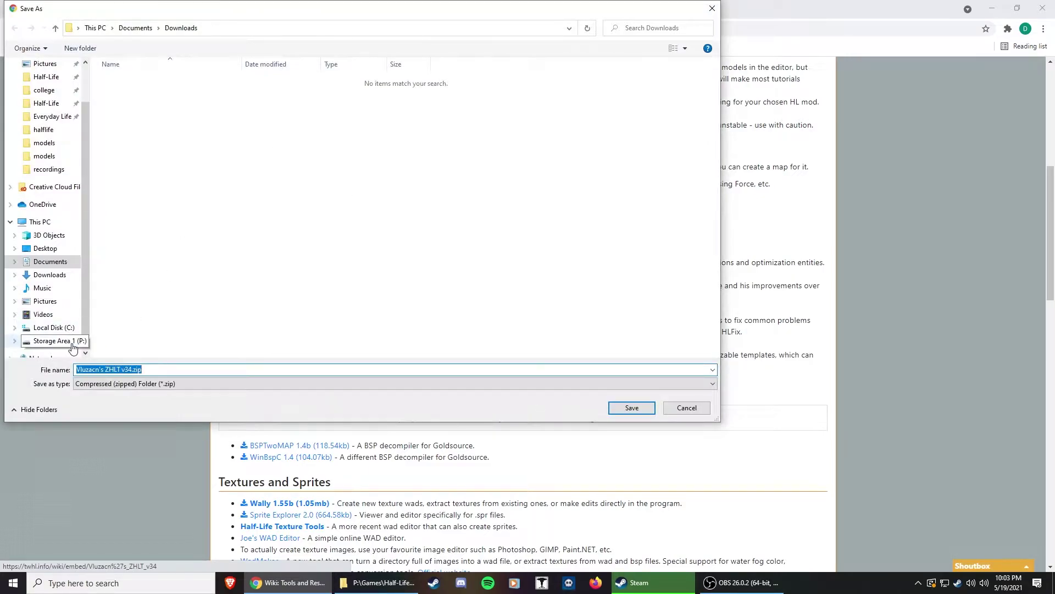
pyautogui.click(72, 345)
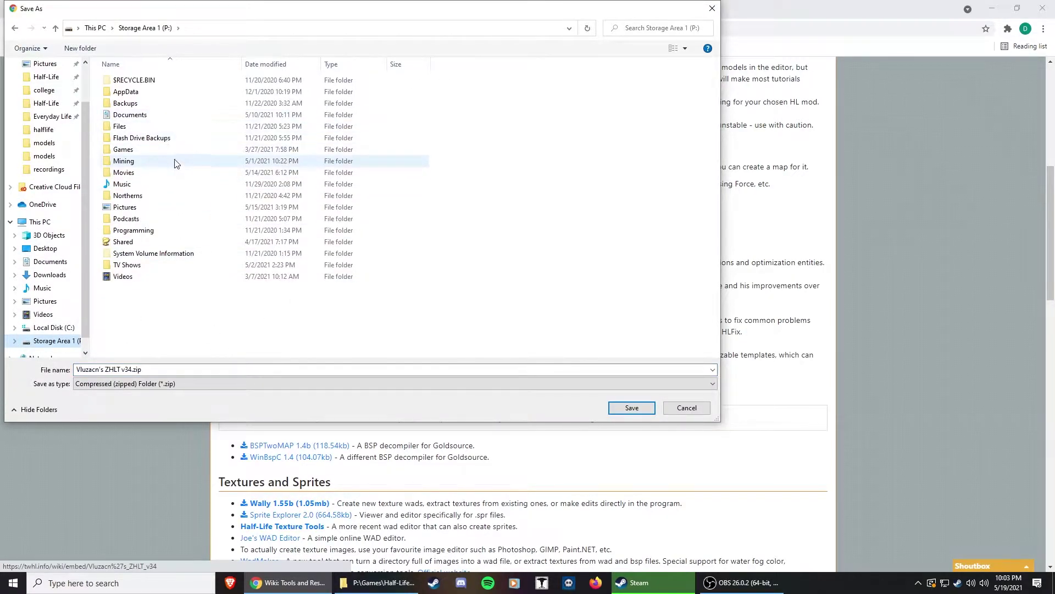
pyautogui.doubleClick(160, 150)
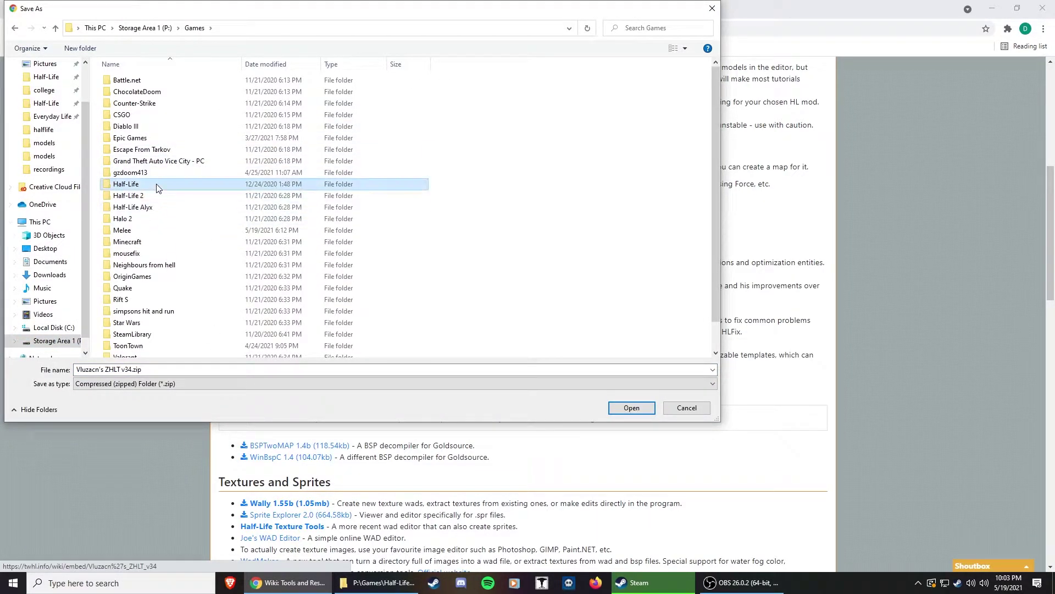
pyautogui.doubleClick(157, 186)
pyautogui.doubleClick(162, 104)
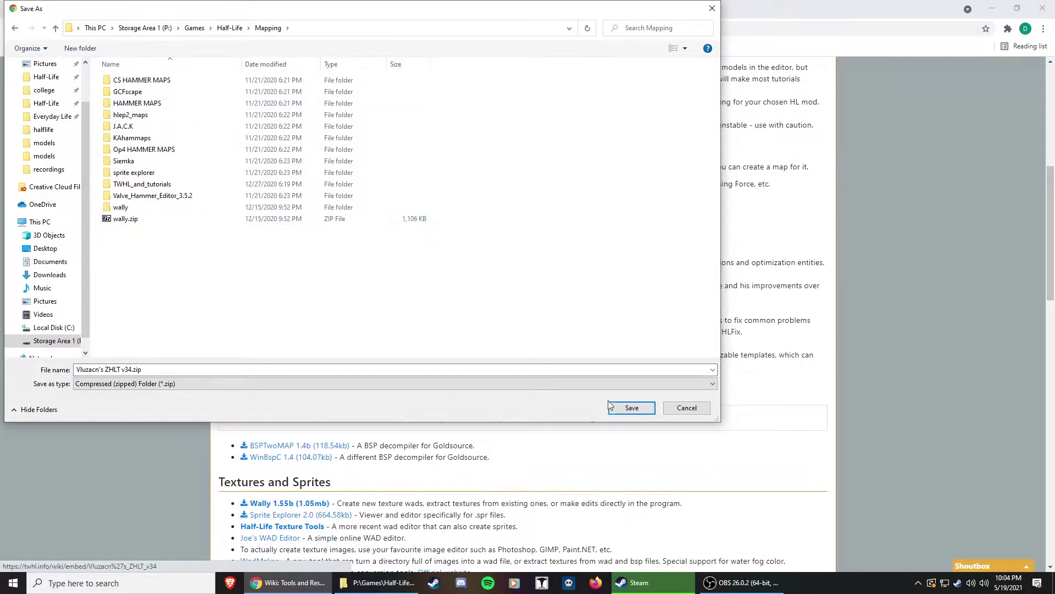
pyautogui.click(632, 407)
# Open Solokiller's Half-Life Asset Manager GitHub page in a background tab
pyautogui.scroll(-6, 466, 365)
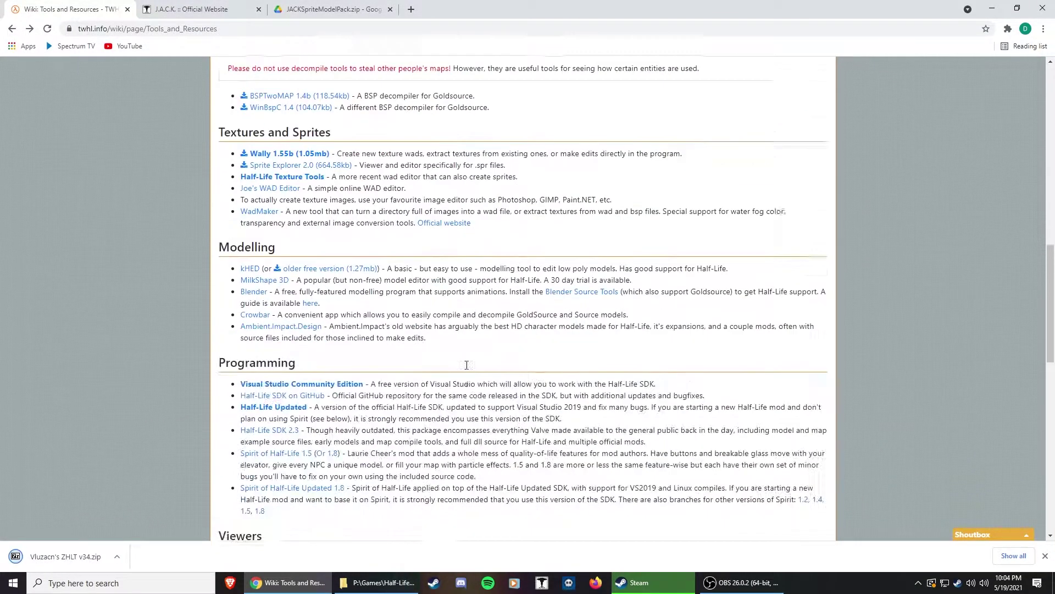
pyautogui.scroll(-2, 313, 376)
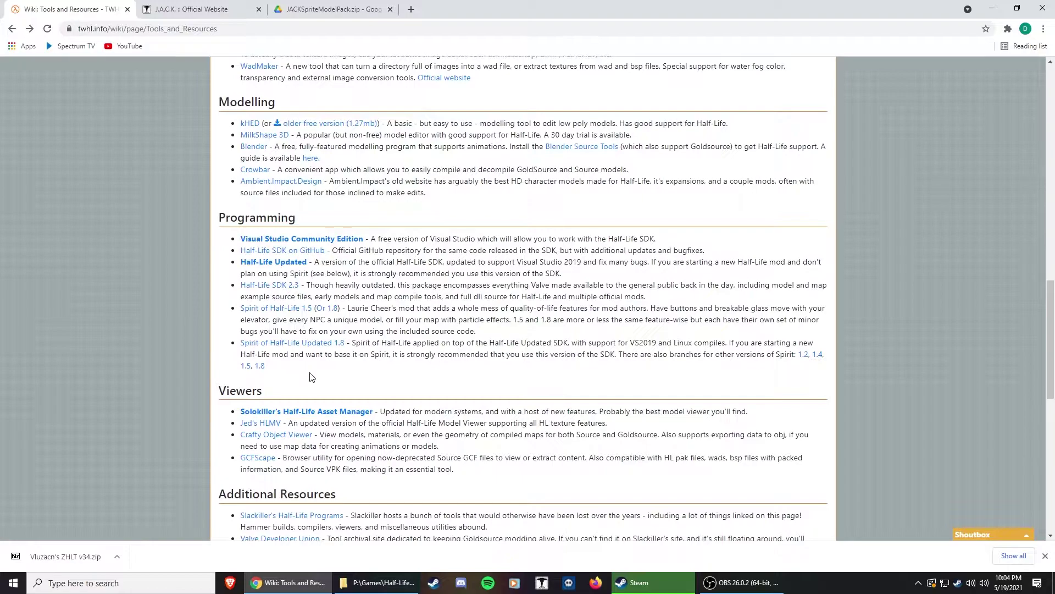
pyautogui.middleClick(304, 414)
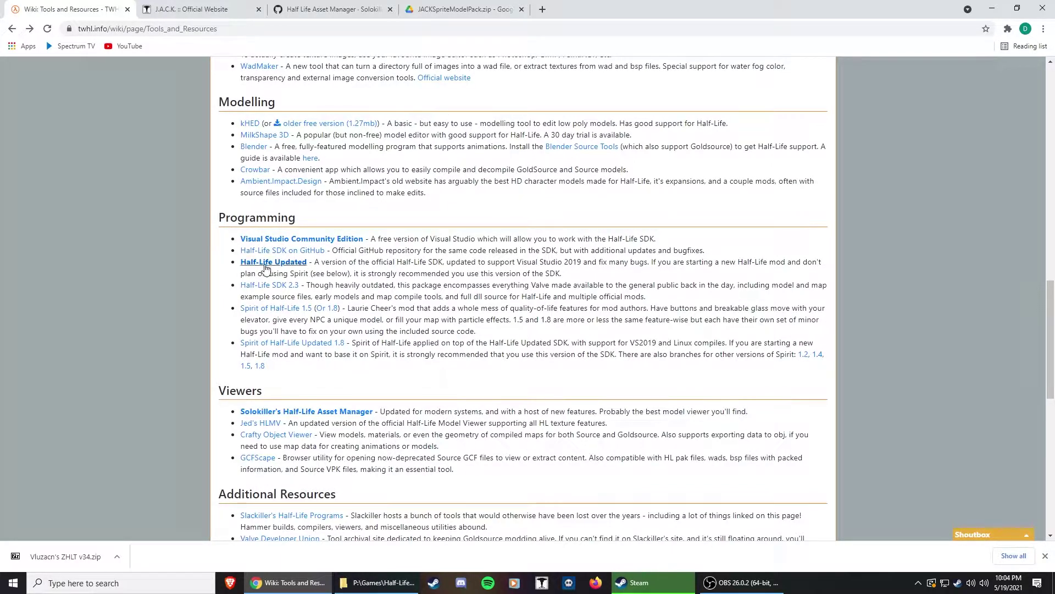
pyautogui.moveTo(314, 261); pyautogui.dragTo(561, 262)
pyautogui.click(531, 265)
# Open the HL_Tools releases page, skip the installer copy, and save JACKSpriteModelPack.zip into Mapping
pyautogui.click(329, 9)
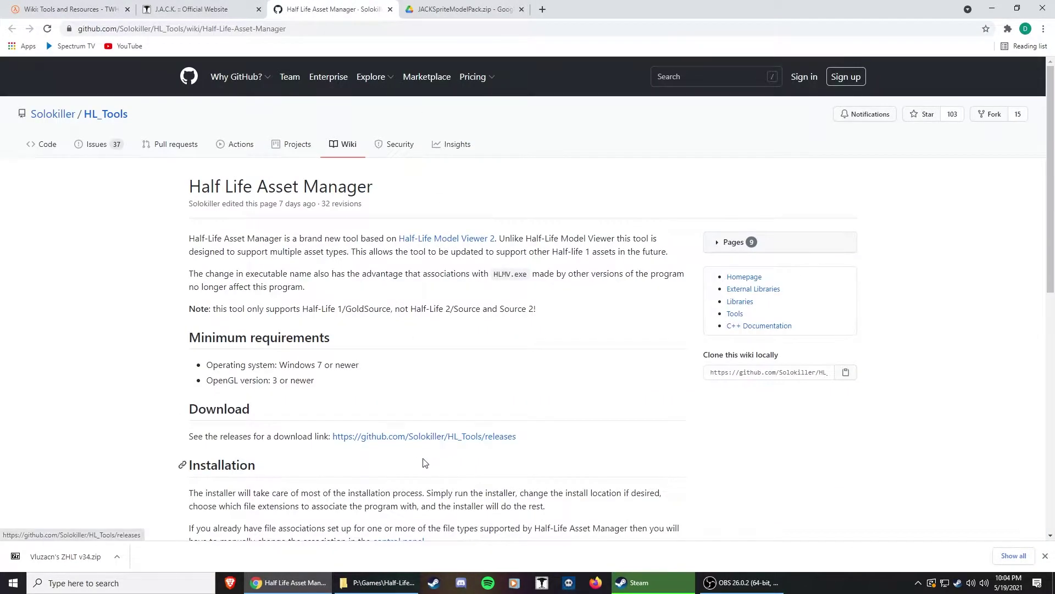
pyautogui.click(425, 438)
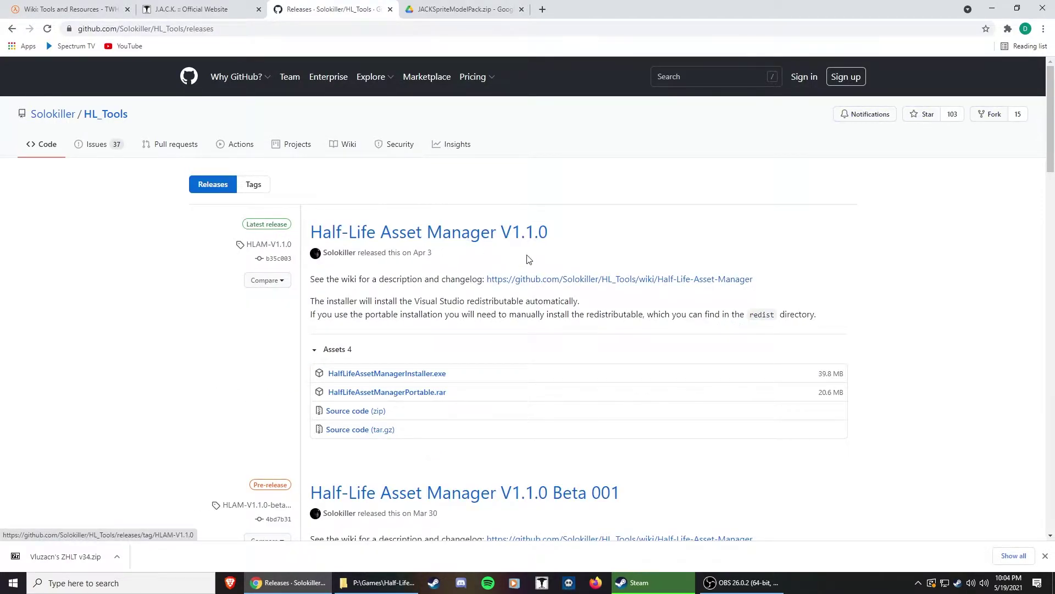
pyautogui.click(401, 377)
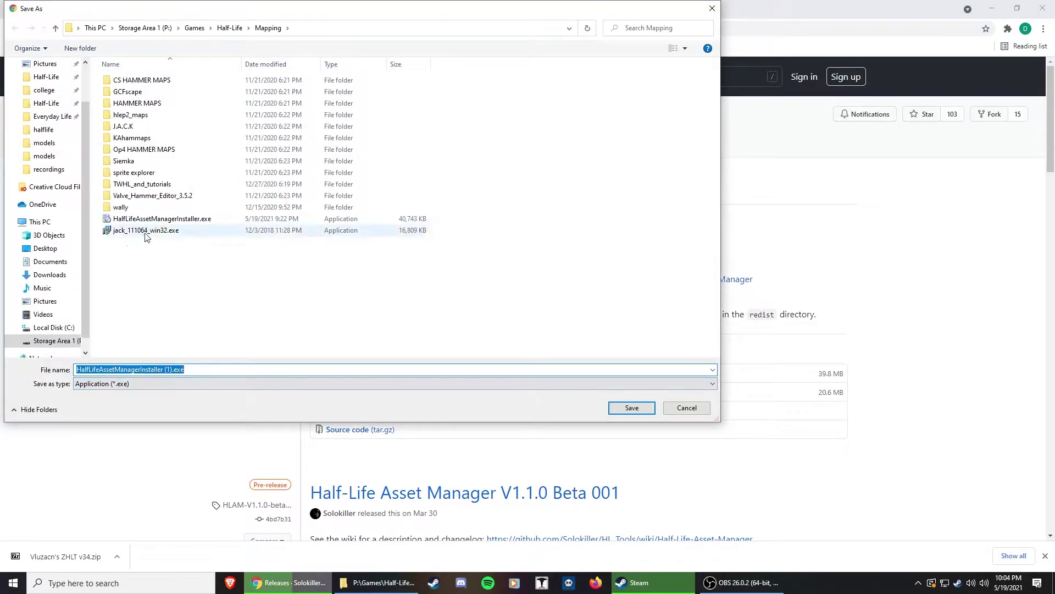
pyautogui.click(687, 407)
pyautogui.click(429, 7)
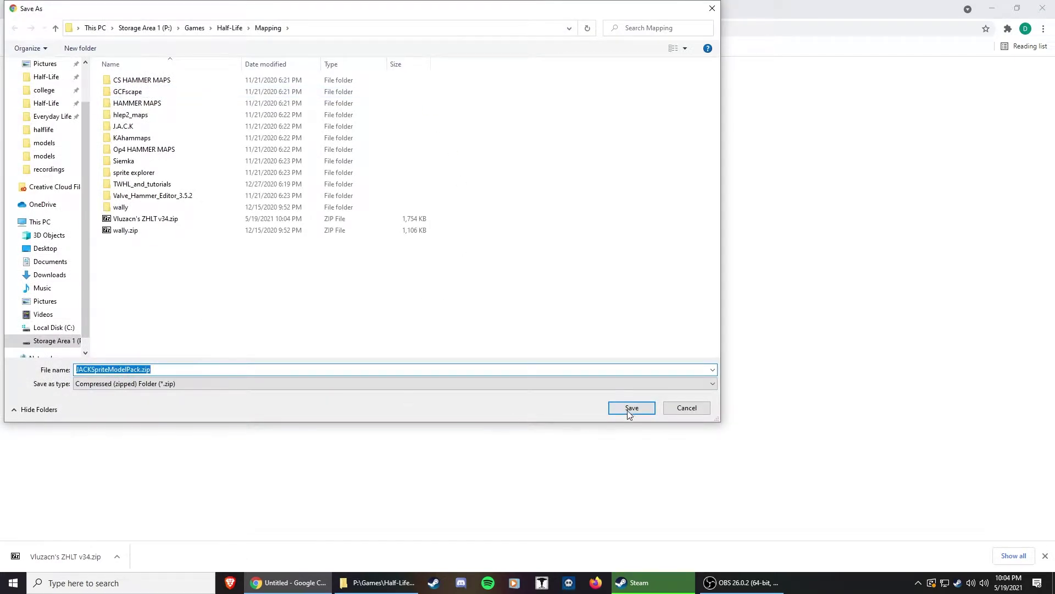
pyautogui.click(630, 410)
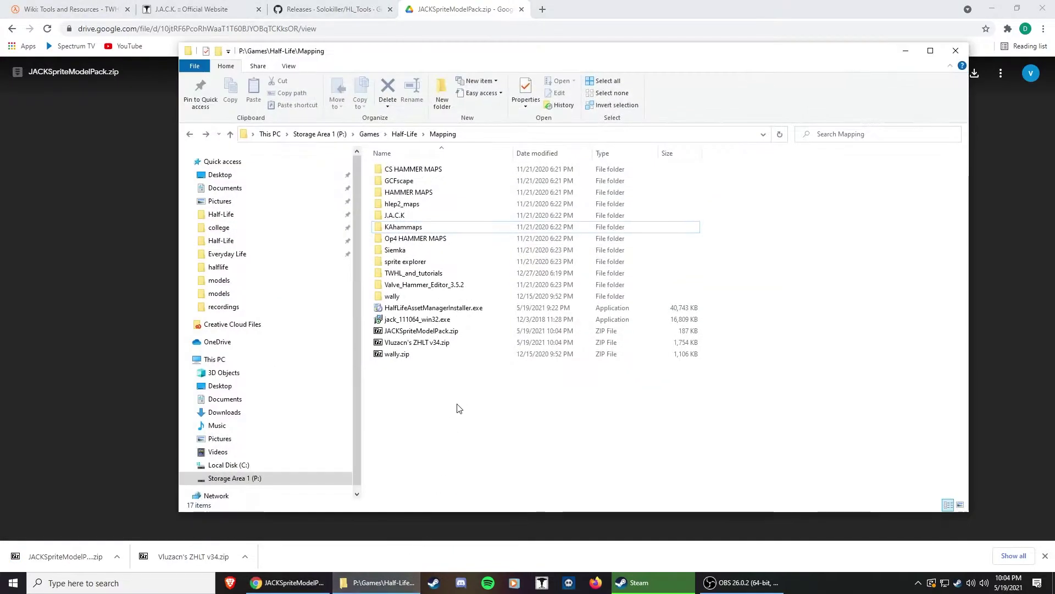
# Start J.A.C.K. Setup with the 64-bit build, installing to P:\Games\Half-Life\Mapping\J.A.C.K.2
pyautogui.click(379, 583)
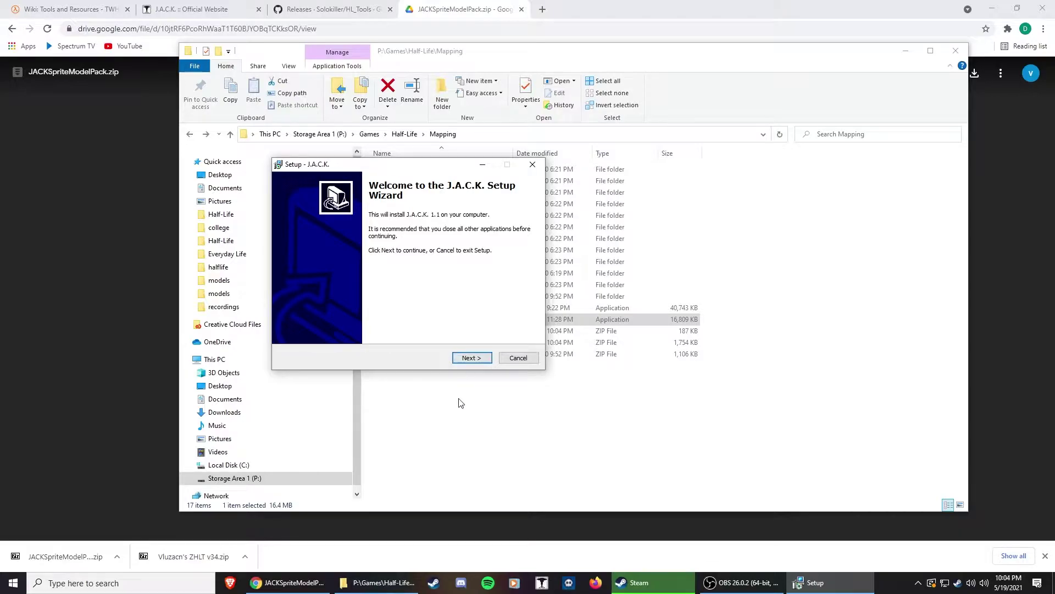
pyautogui.click(471, 358)
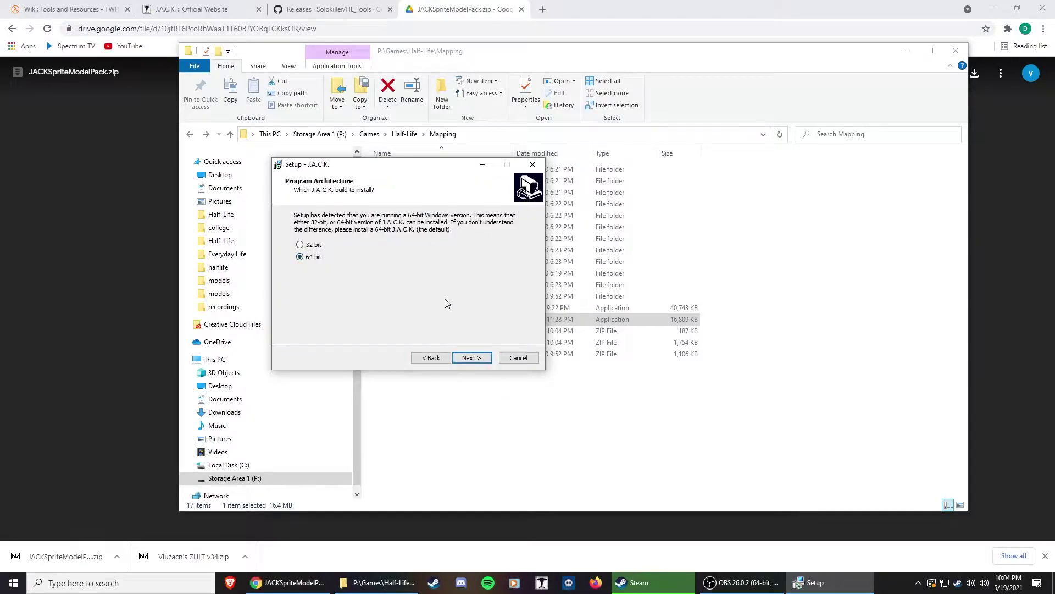
pyautogui.click(471, 358)
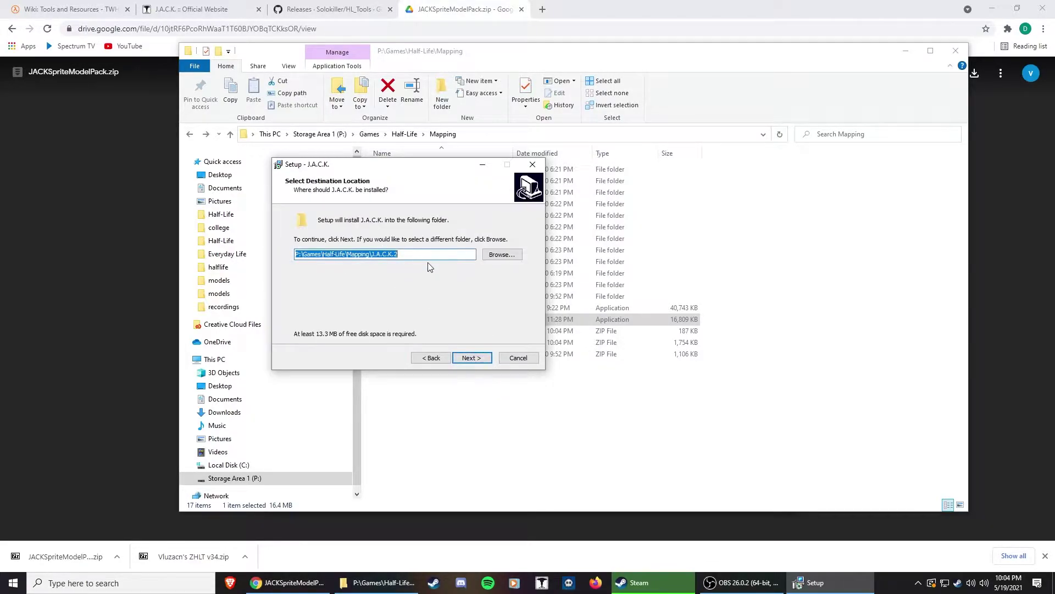
pyautogui.click(401, 256)
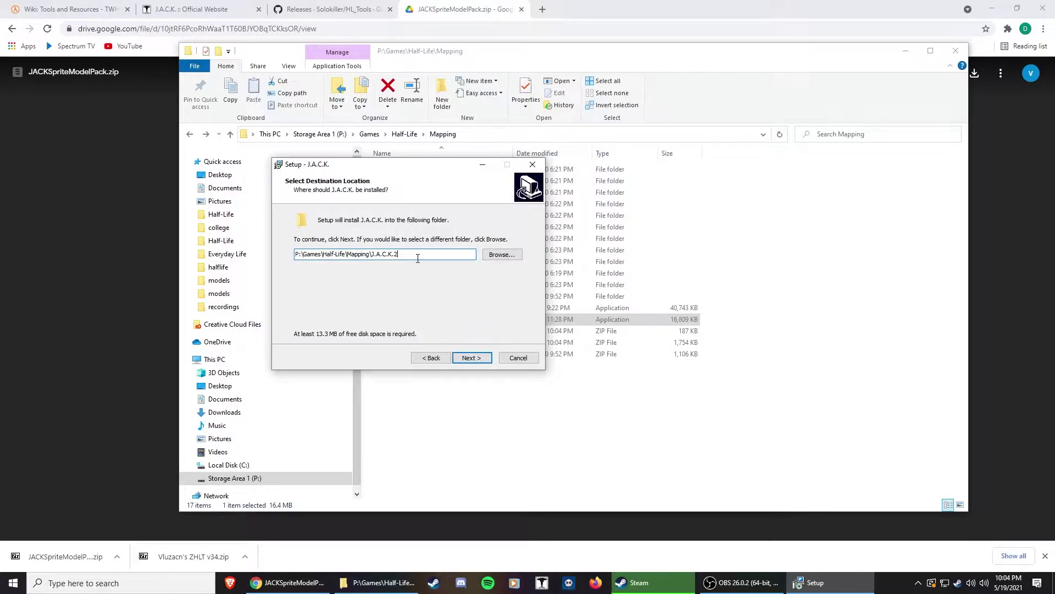
pyautogui.click(471, 358)
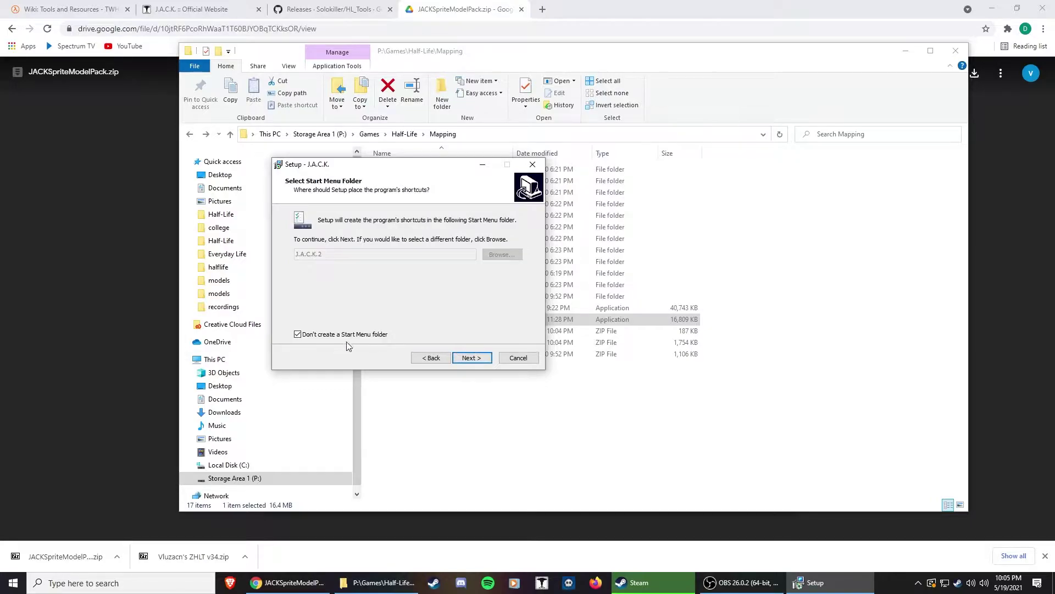
# Skip the Start Menu folder and leave JMF/RMF associations and desktop icon unchecked
pyautogui.click(471, 358)
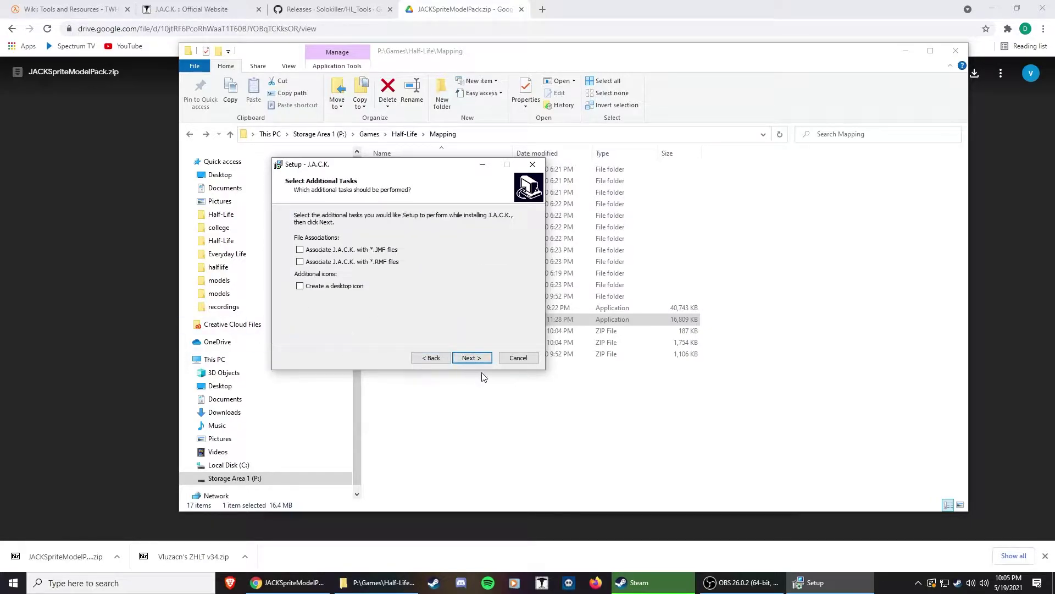
pyautogui.click(300, 250)
pyautogui.click(300, 262)
pyautogui.click(300, 286)
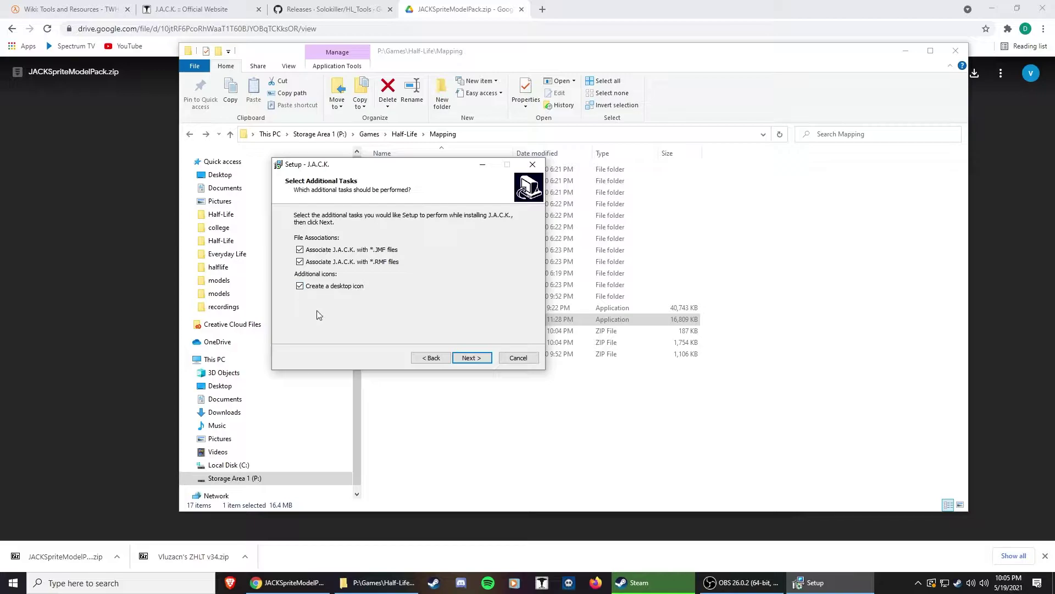
pyautogui.click(300, 286)
pyautogui.click(300, 261)
pyautogui.click(300, 250)
pyautogui.click(472, 358)
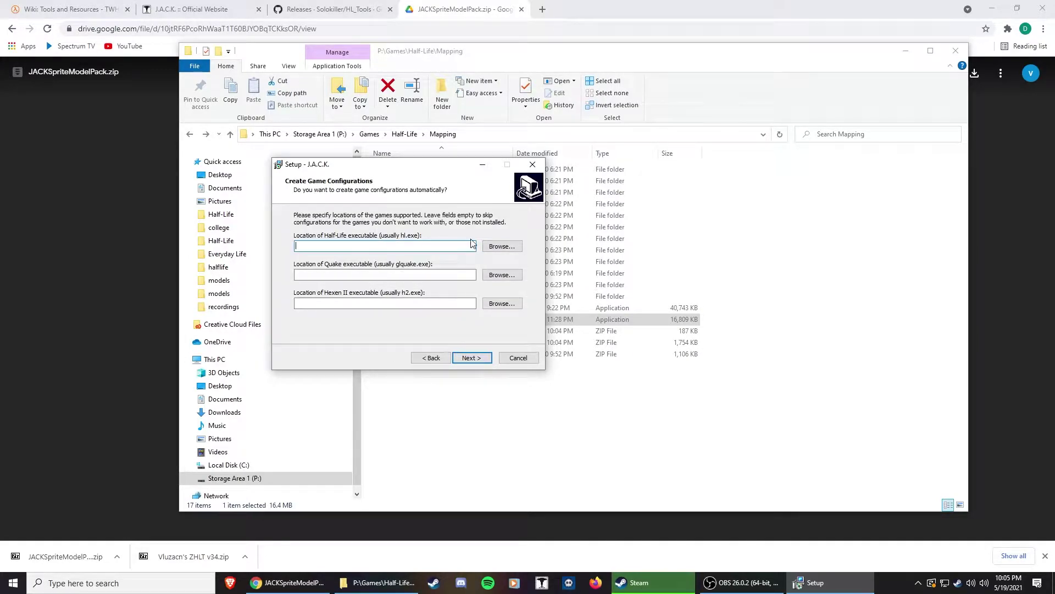
# Set the Half-Life executable to hl.exe in P:\Games\SteamLibrary\steamapps\common\Half-Life
pyautogui.click(502, 247)
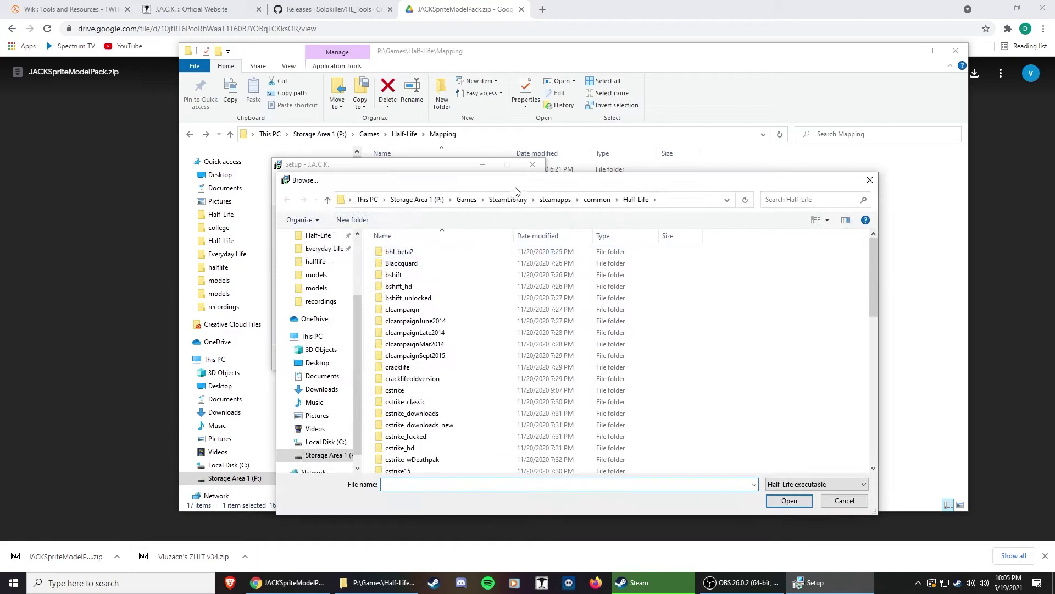
pyautogui.moveTo(520, 181); pyautogui.dragTo(415, 101)
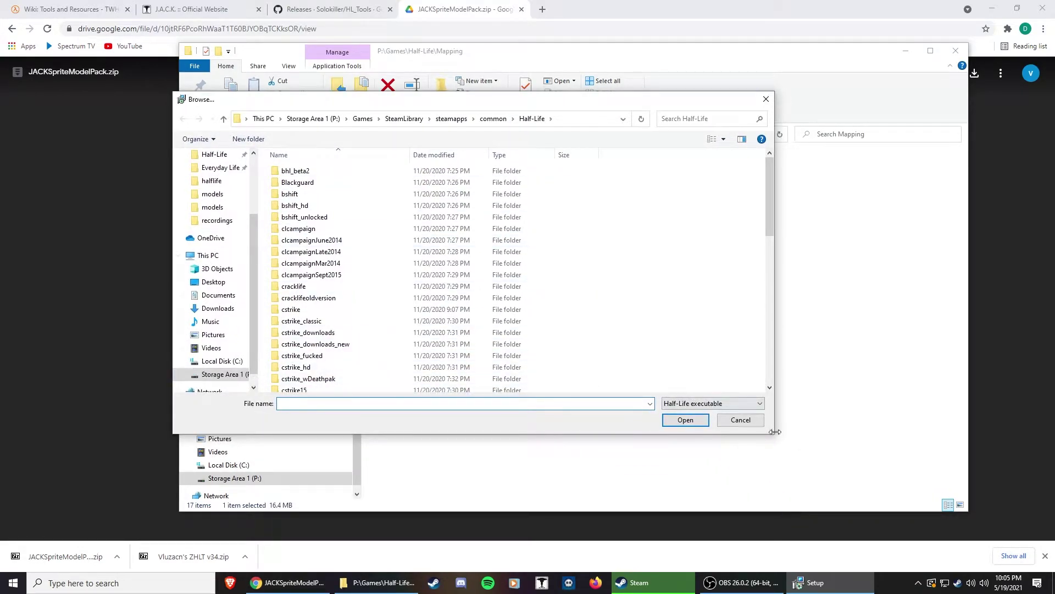
pyautogui.moveTo(775, 431); pyautogui.dragTo(874, 486)
pyautogui.click(219, 413)
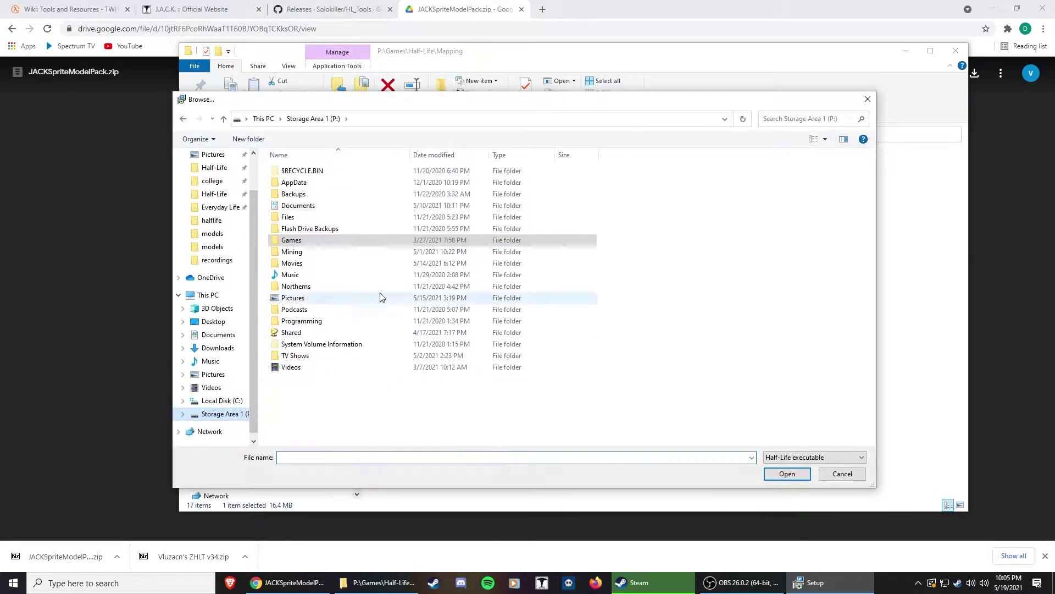
pyautogui.doubleClick(323, 243)
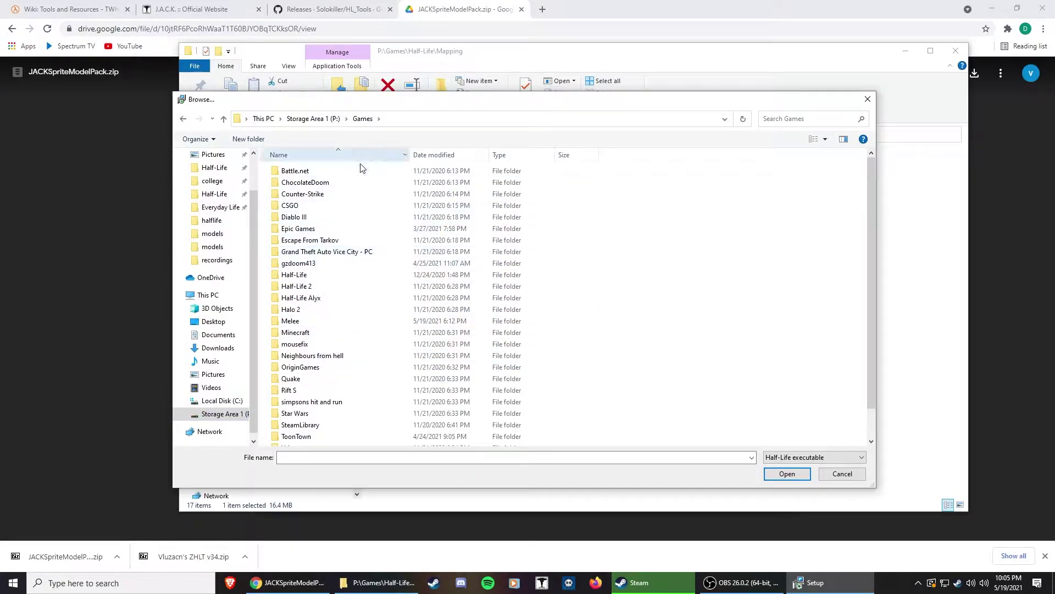
pyautogui.scroll(-1, 352, 247)
pyautogui.doubleClick(313, 396)
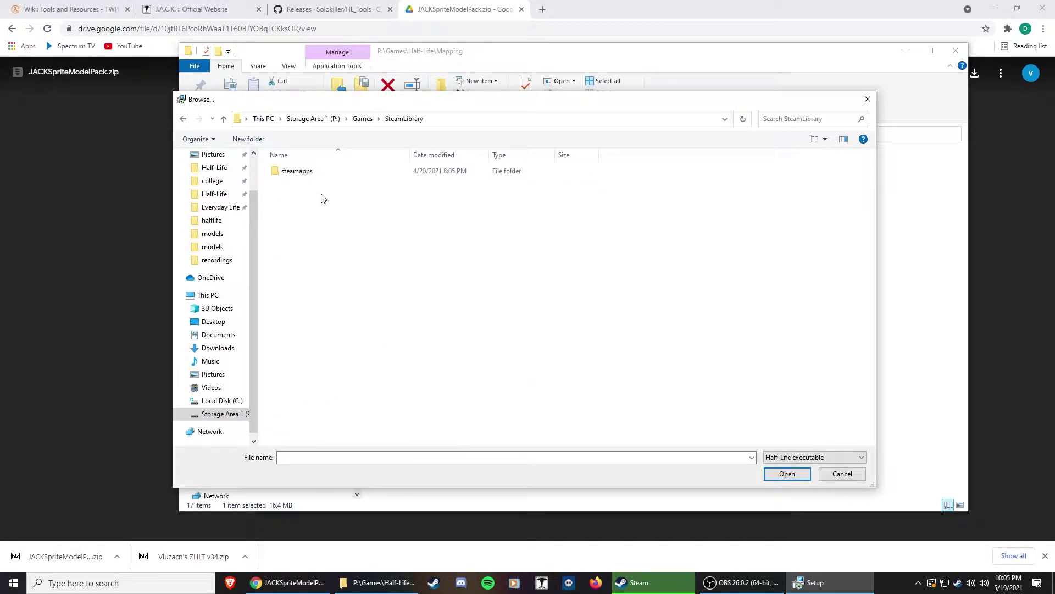
pyautogui.doubleClick(297, 171)
pyautogui.doubleClick(301, 171)
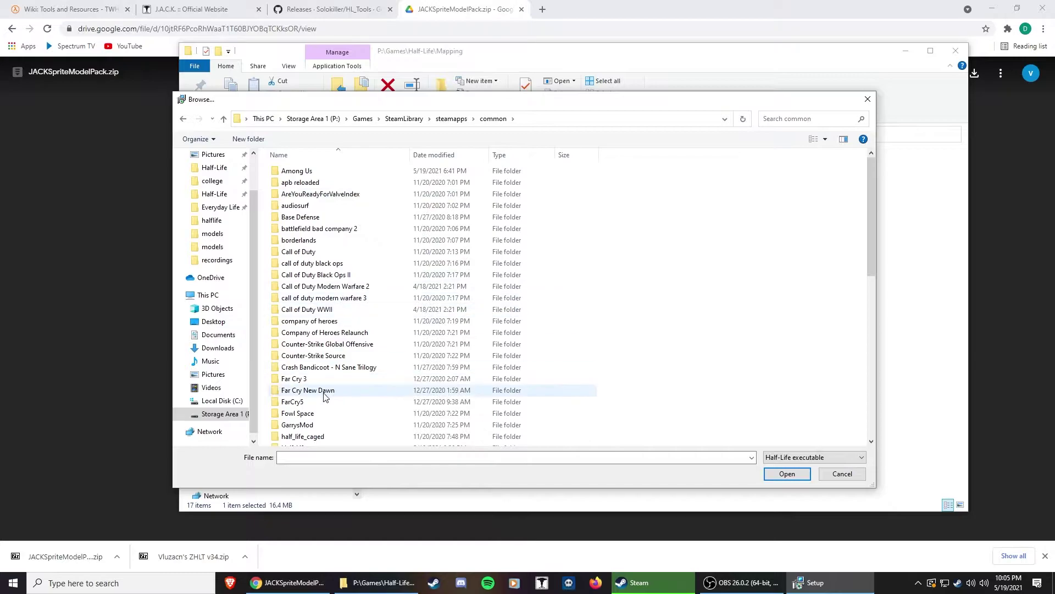
pyautogui.scroll(-4, 325, 396)
pyautogui.doubleClick(314, 436)
pyautogui.scroll(-10, 308, 385)
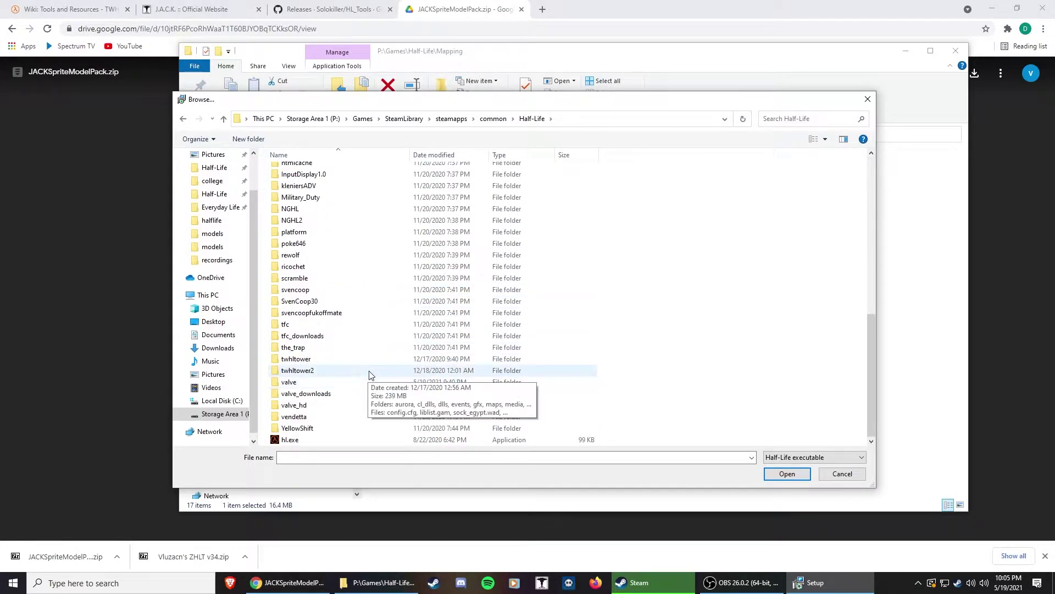
pyautogui.doubleClick(308, 439)
# Skip the other game configurations and install J.A.C.K
pyautogui.click(473, 358)
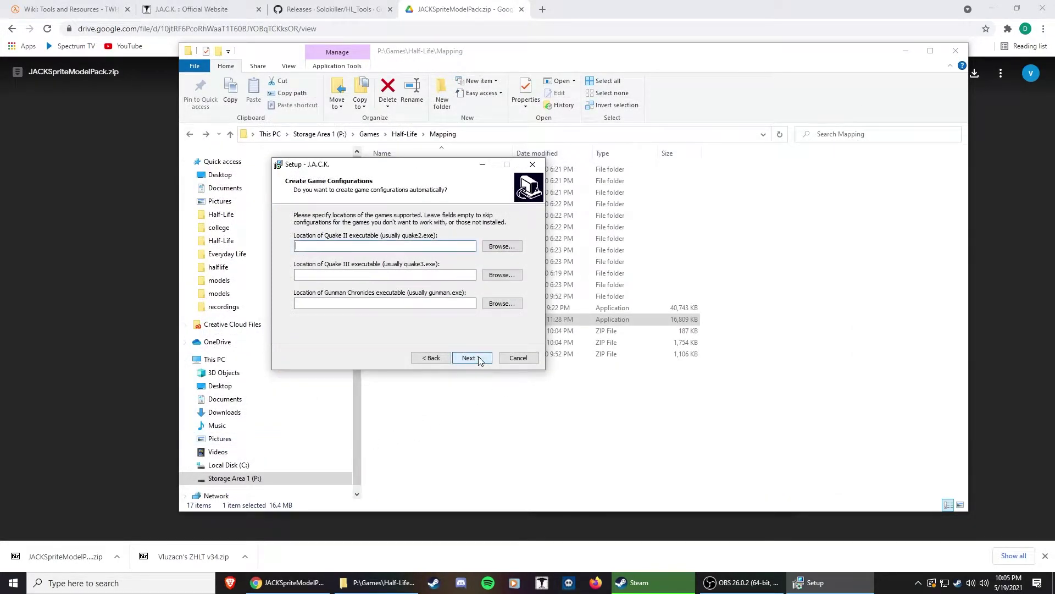
pyautogui.click(480, 359)
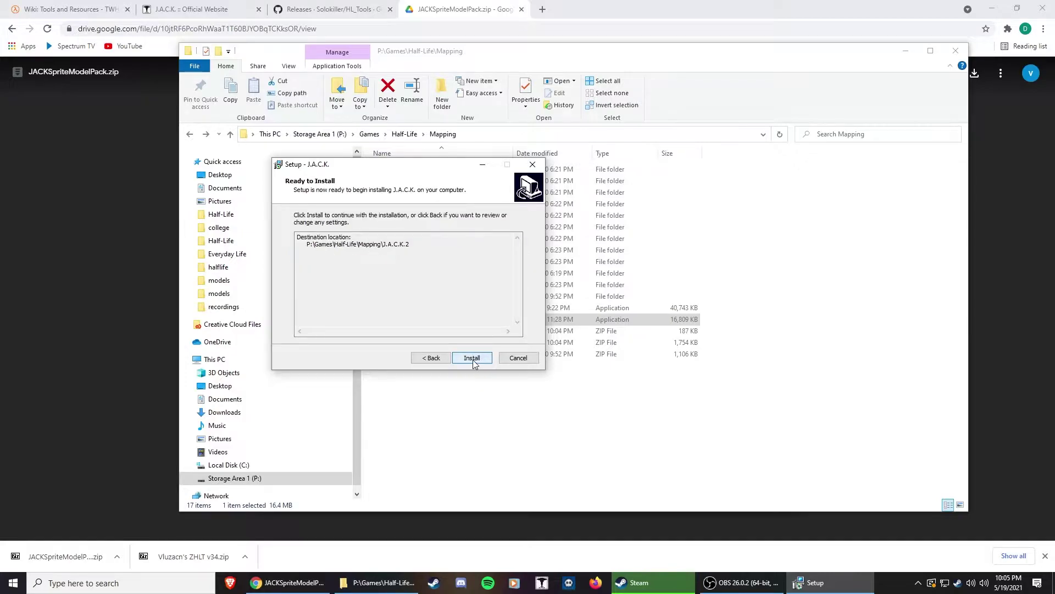
pyautogui.click(472, 359)
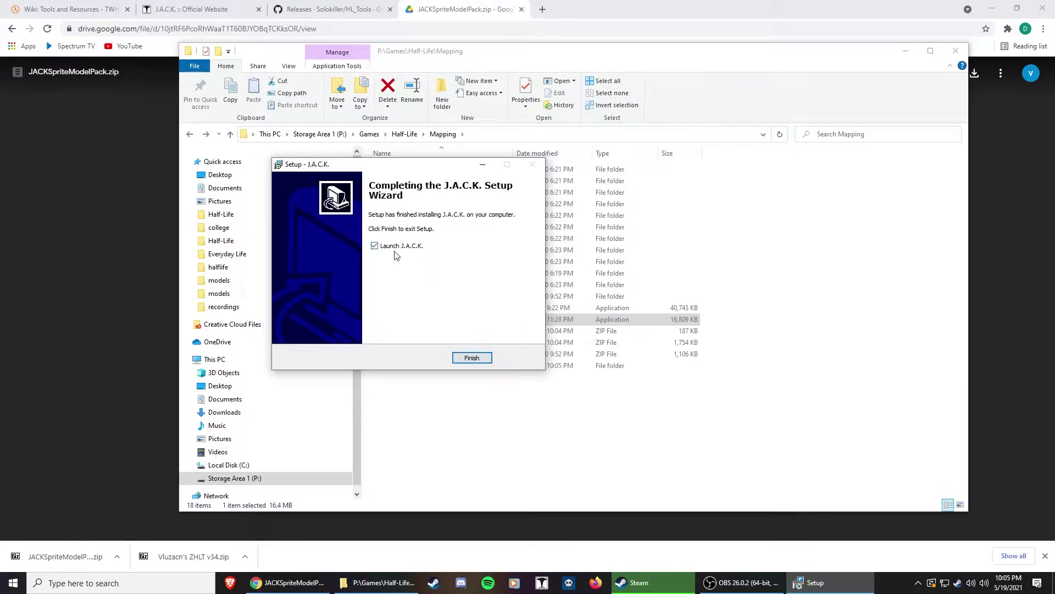
pyautogui.click(472, 358)
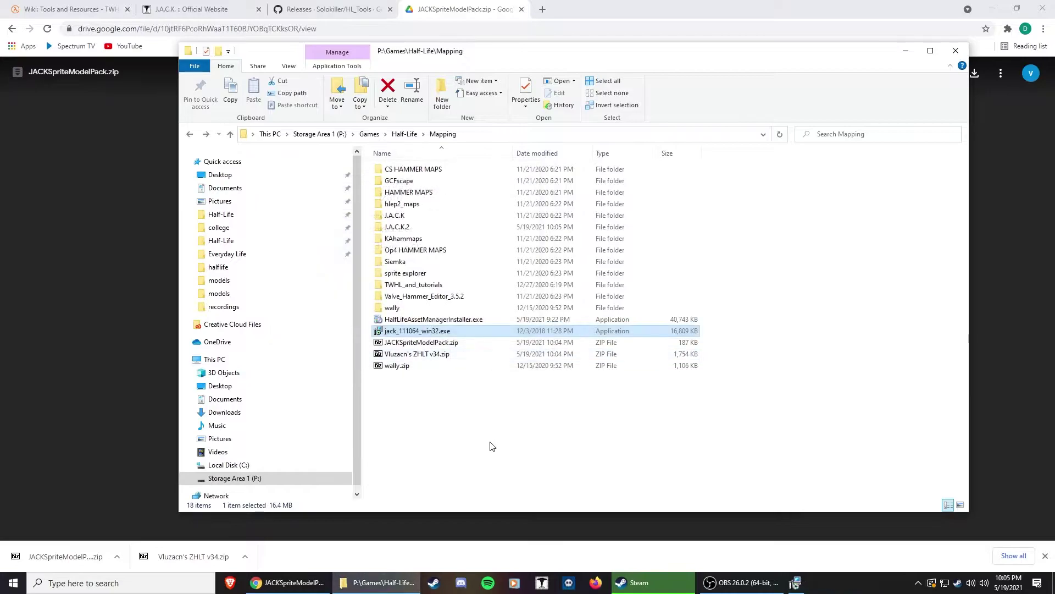
pyautogui.click(462, 322)
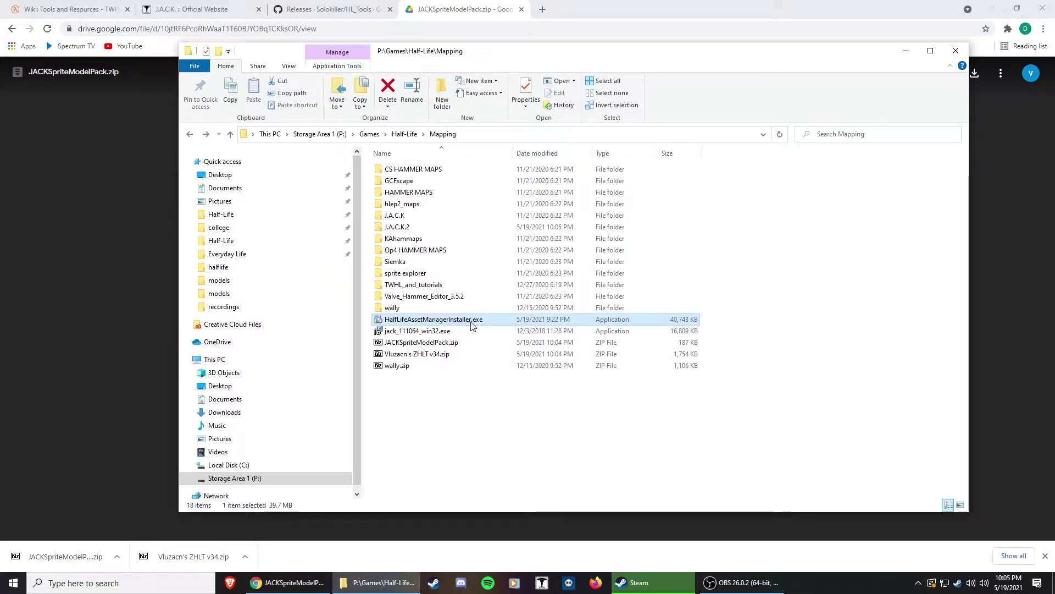
pyautogui.doubleClick(472, 325)
pyautogui.click(582, 375)
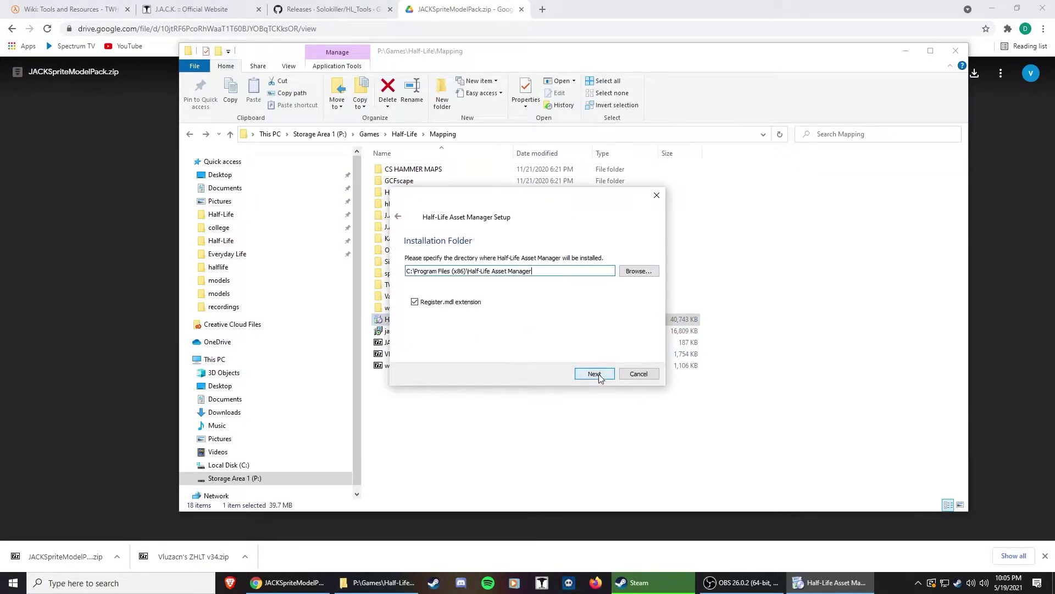
pyautogui.click(592, 374)
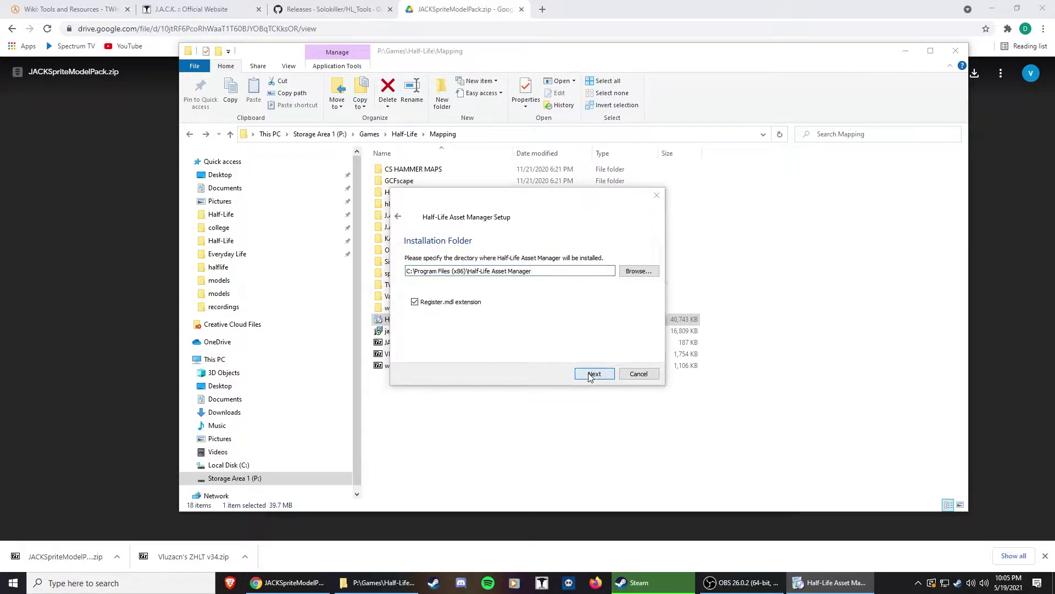
pyautogui.click(637, 301)
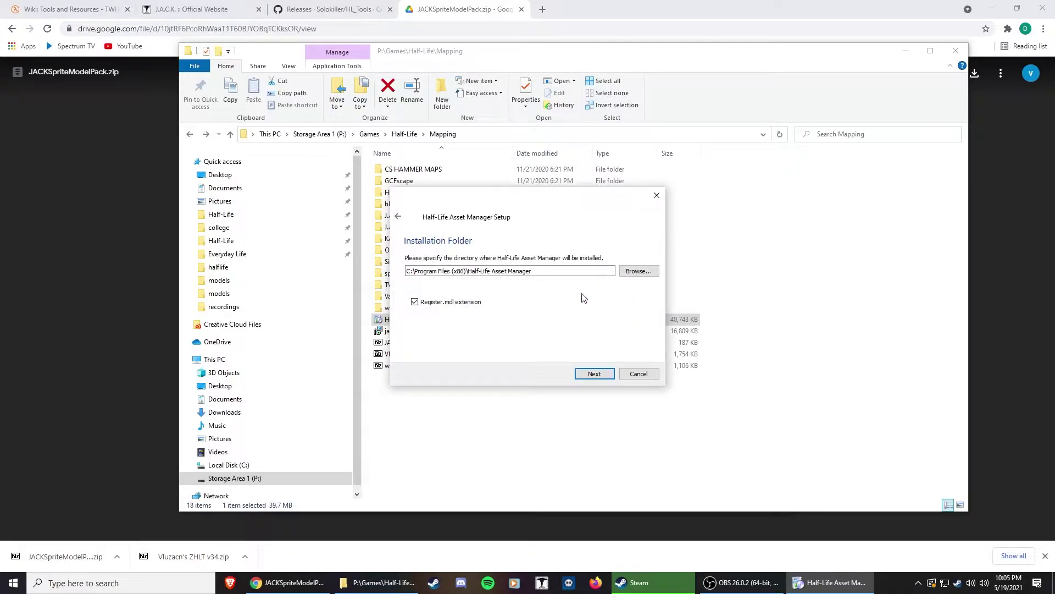
pyautogui.click(638, 373)
pyautogui.click(544, 297)
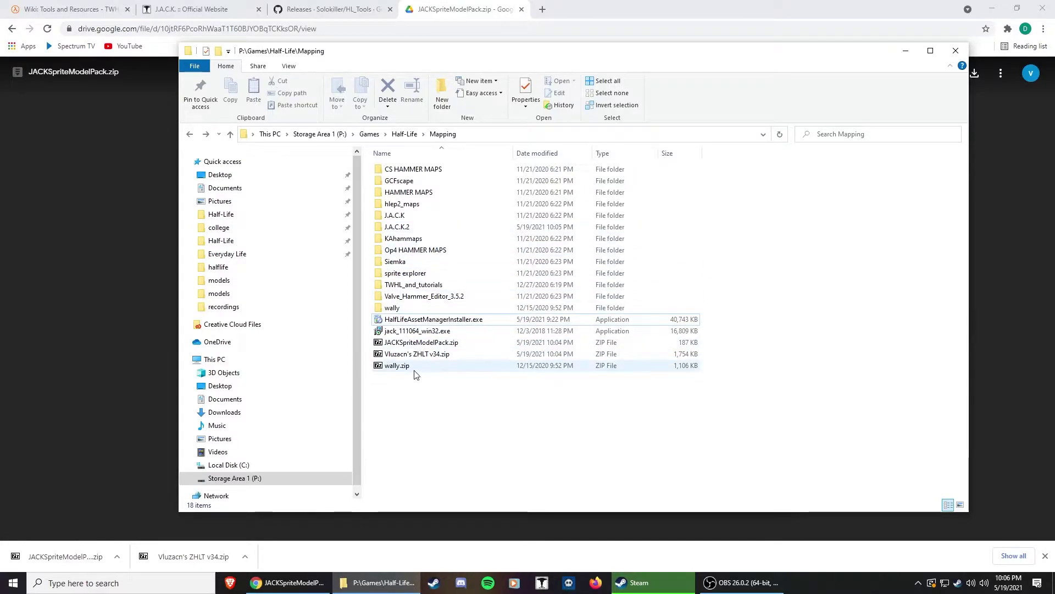
# Open J.A.C.K.2\halflife in a second Explorer window beside the Mapping folder
pyautogui.moveTo(469, 55); pyautogui.dragTo(352, 35)
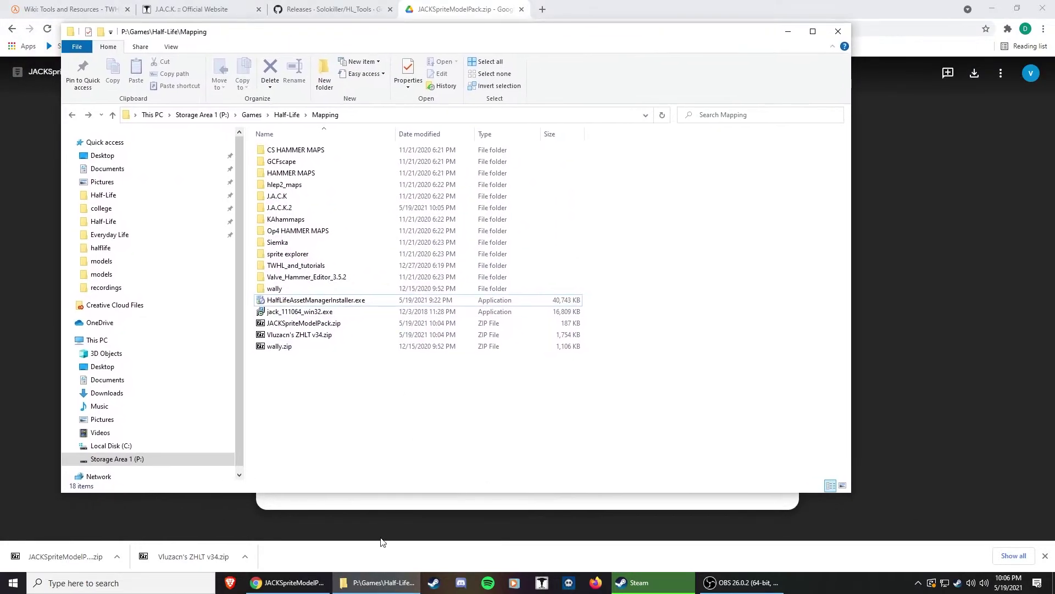
pyautogui.rightClick(380, 582)
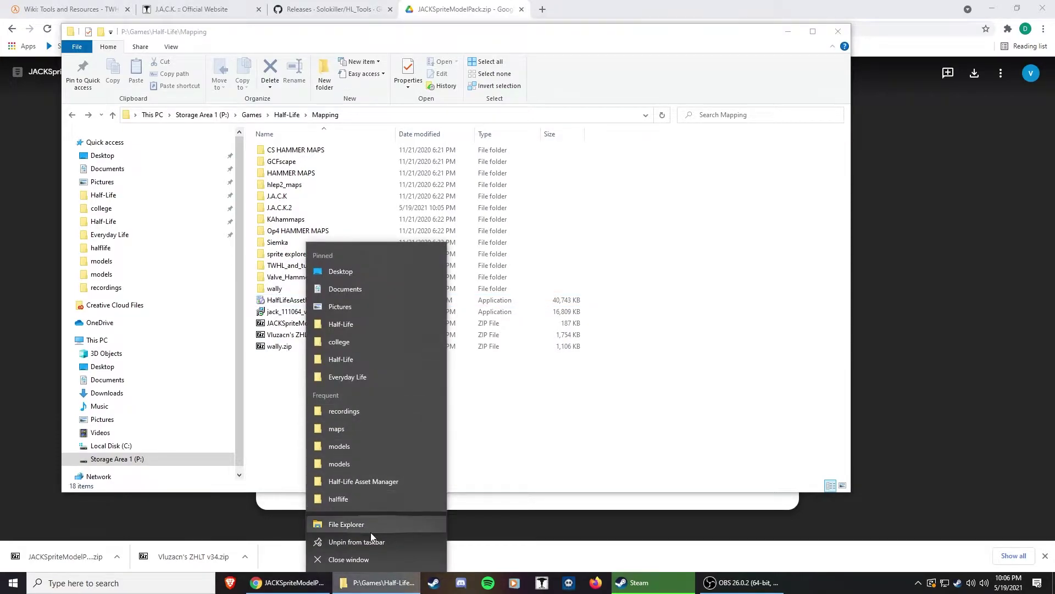
pyautogui.click(370, 522)
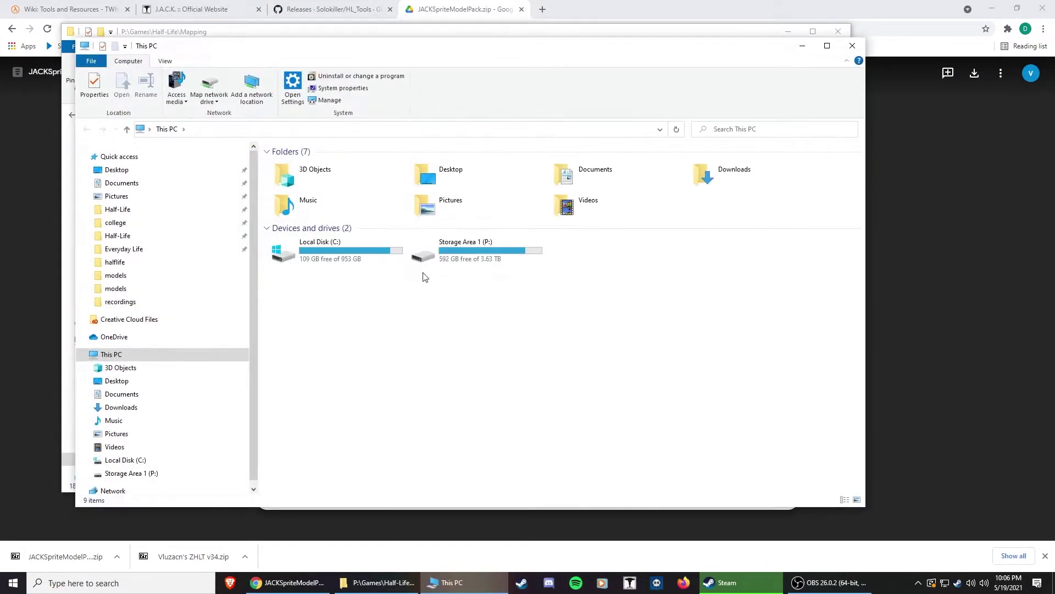
pyautogui.doubleClick(434, 259)
pyautogui.doubleClick(310, 234)
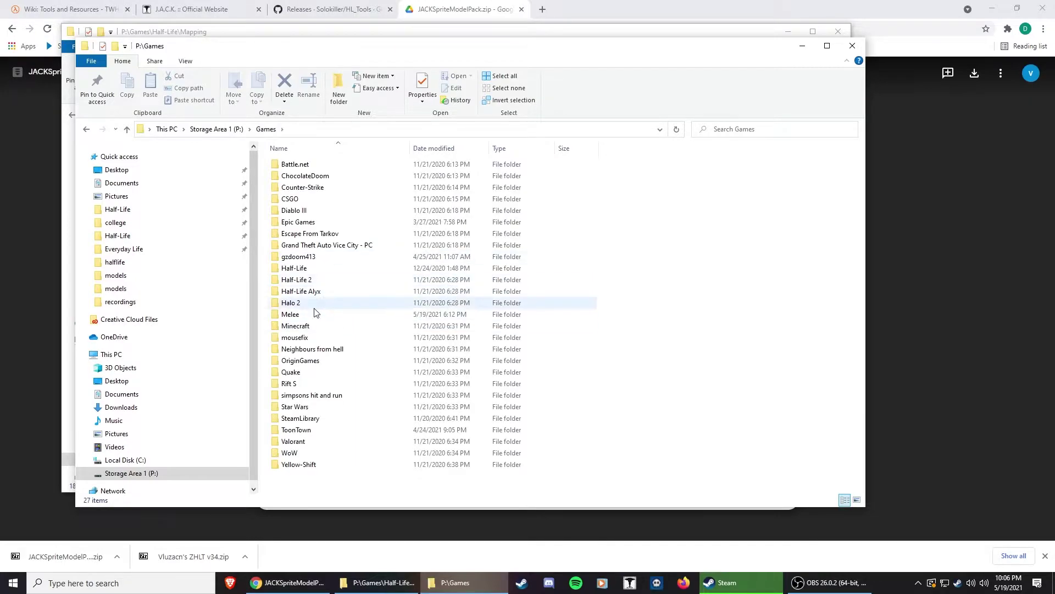
pyautogui.doubleClick(323, 269)
pyautogui.moveTo(385, 51); pyautogui.dragTo(715, 66)
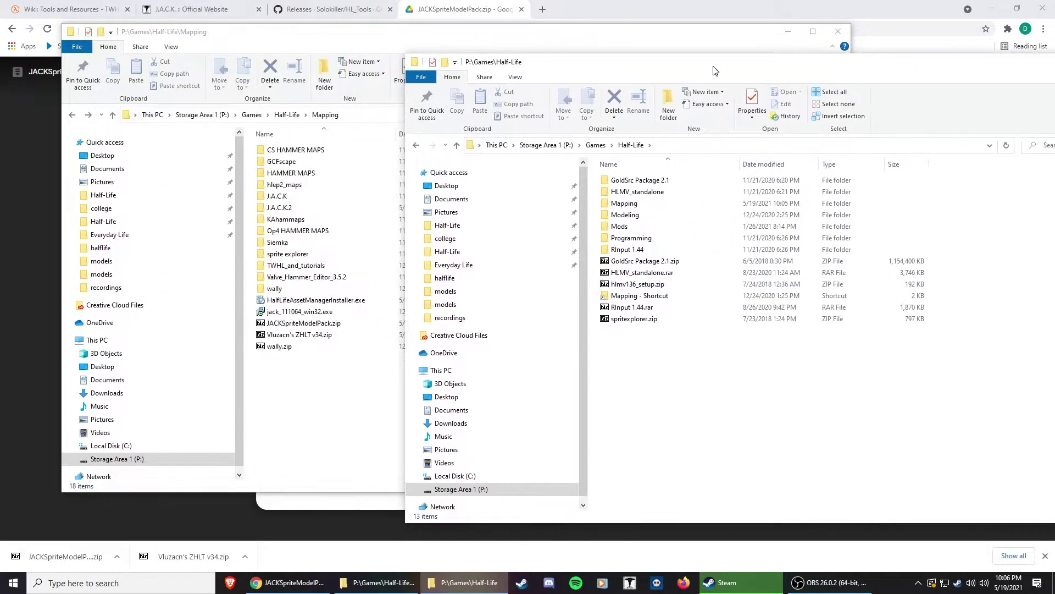
pyautogui.doubleClick(309, 208)
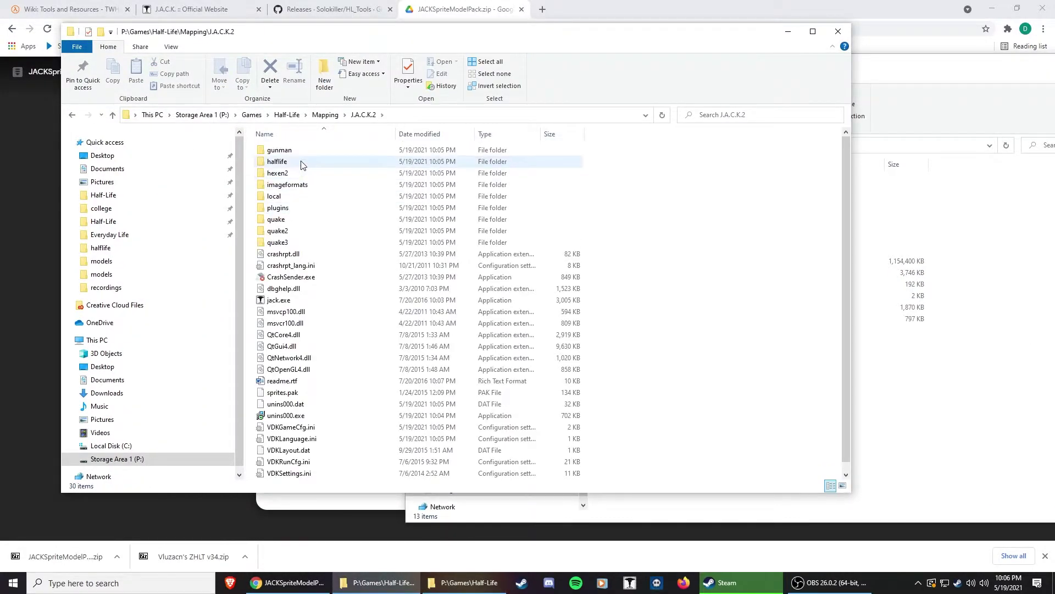
pyautogui.doubleClick(302, 163)
pyautogui.click(903, 403)
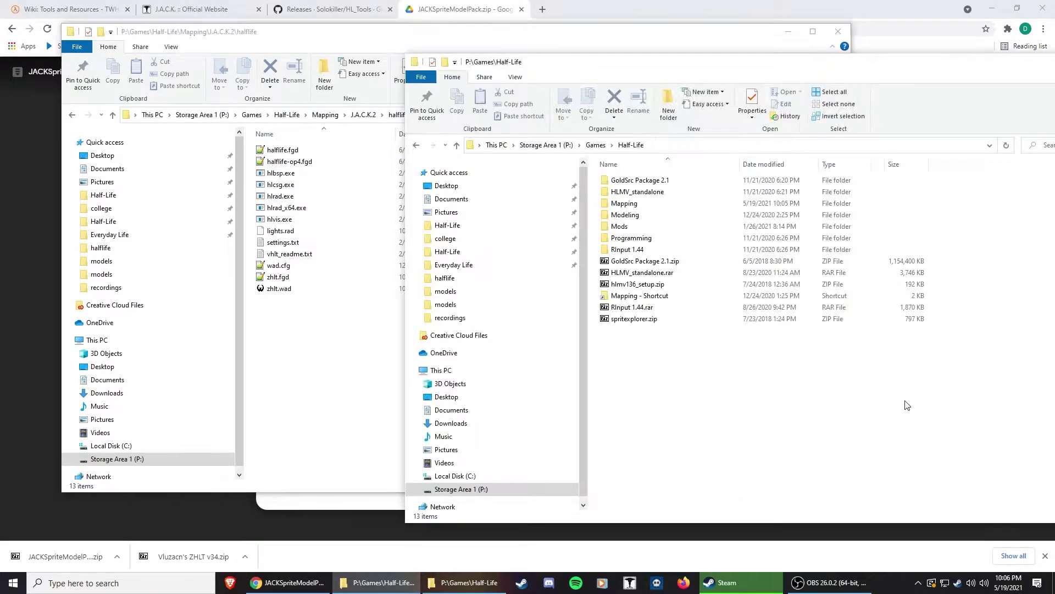
pyautogui.moveTo(666, 72); pyautogui.dragTo(698, 61)
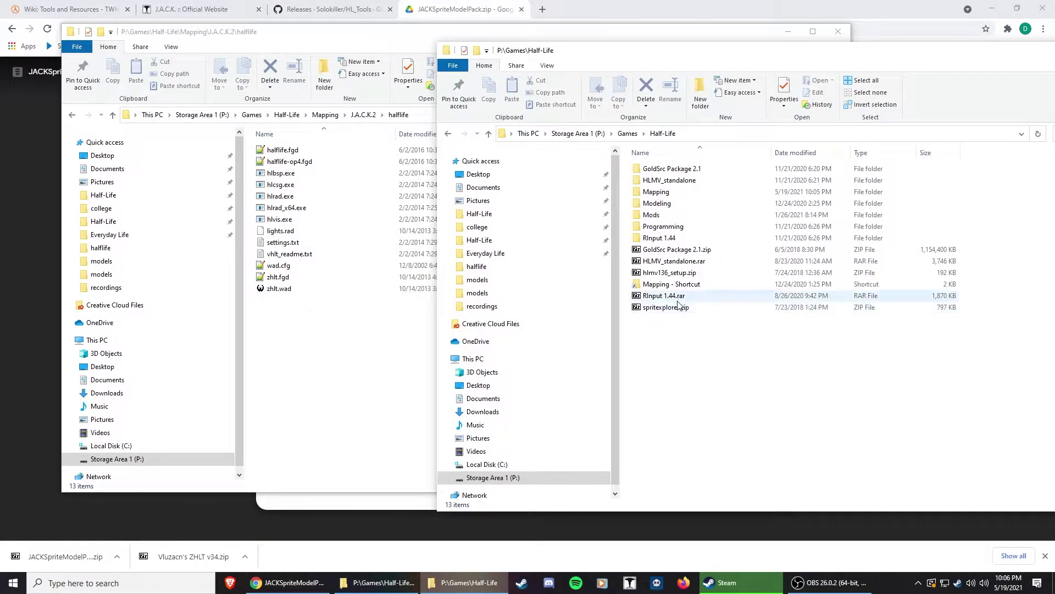
# Move the ZHLT v34 and JACKSpriteModelPack zips into halflife and open the sprite pack zip
pyautogui.doubleClick(659, 192)
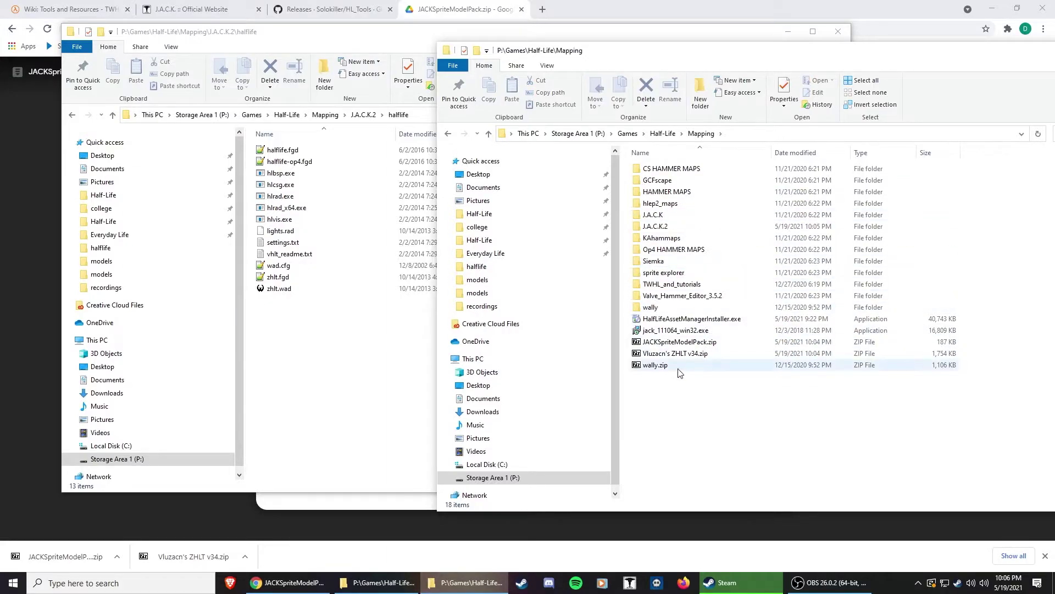
pyautogui.click(690, 354)
pyautogui.keyDown('ctrl'); pyautogui.click(702, 343); pyautogui.keyUp('ctrl')
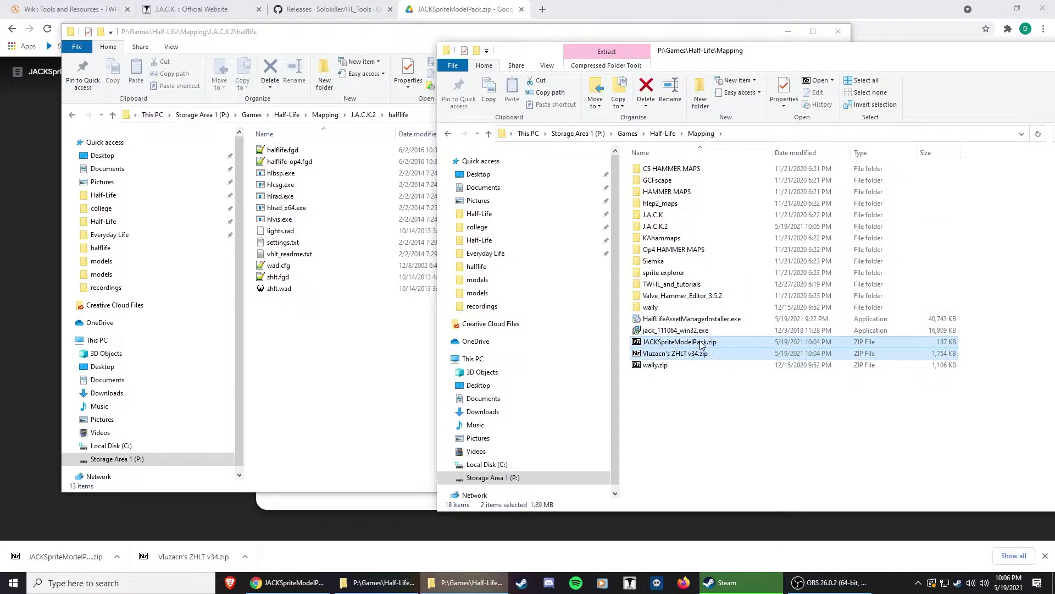
pyautogui.moveTo(703, 344); pyautogui.dragTo(349, 358)
pyautogui.doubleClick(330, 302)
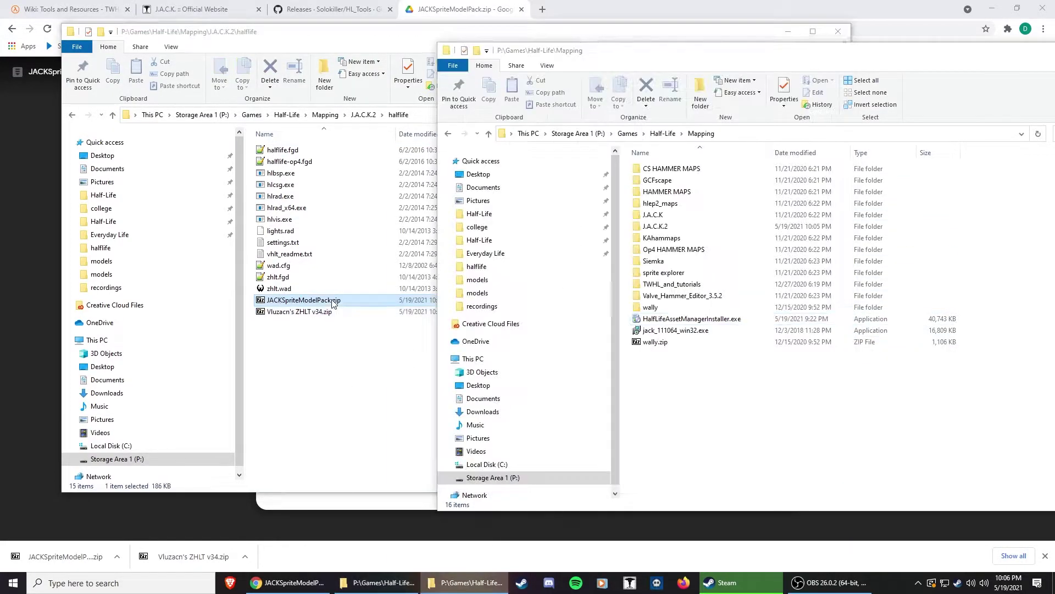
# Extract models, sprites and halflife.fgd into halflife, replacing the old halflife.fgd, then close the archive
pyautogui.moveTo(529, 345); pyautogui.dragTo(476, 278)
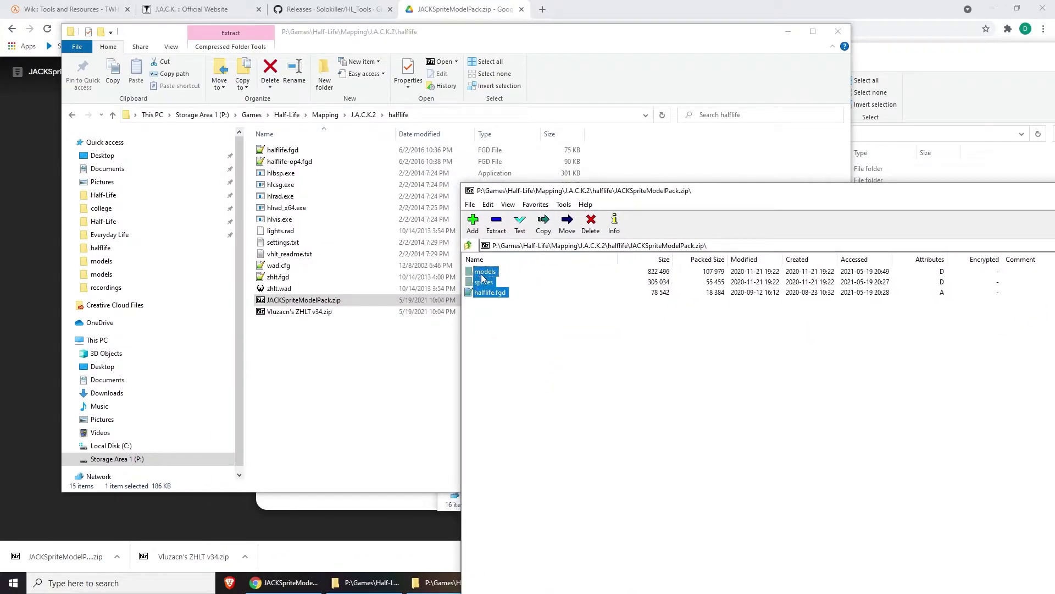
pyautogui.moveTo(301, 395); pyautogui.dragTo(303, 393)
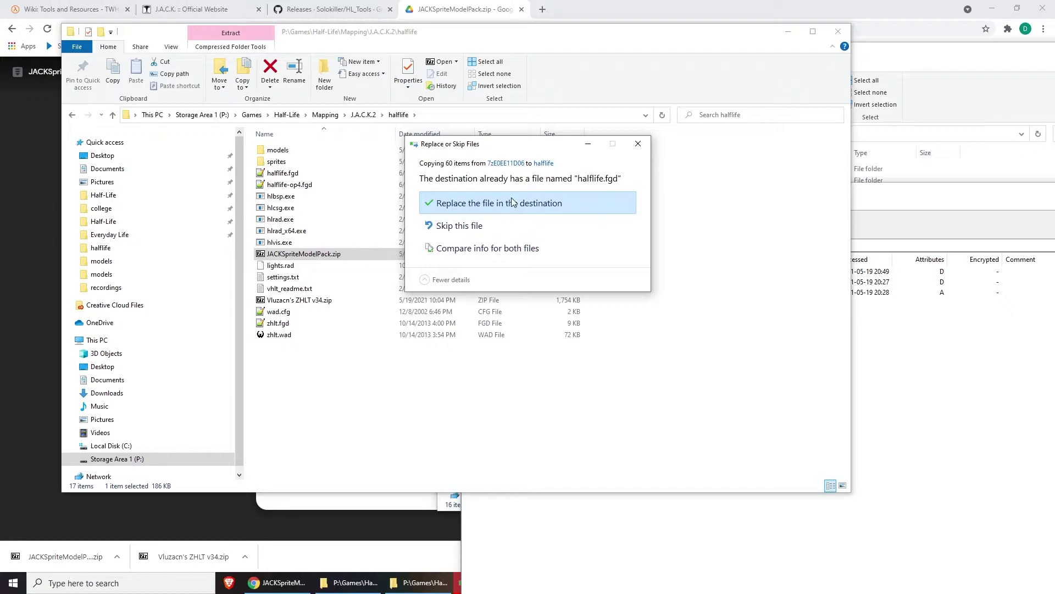
pyautogui.click(511, 202)
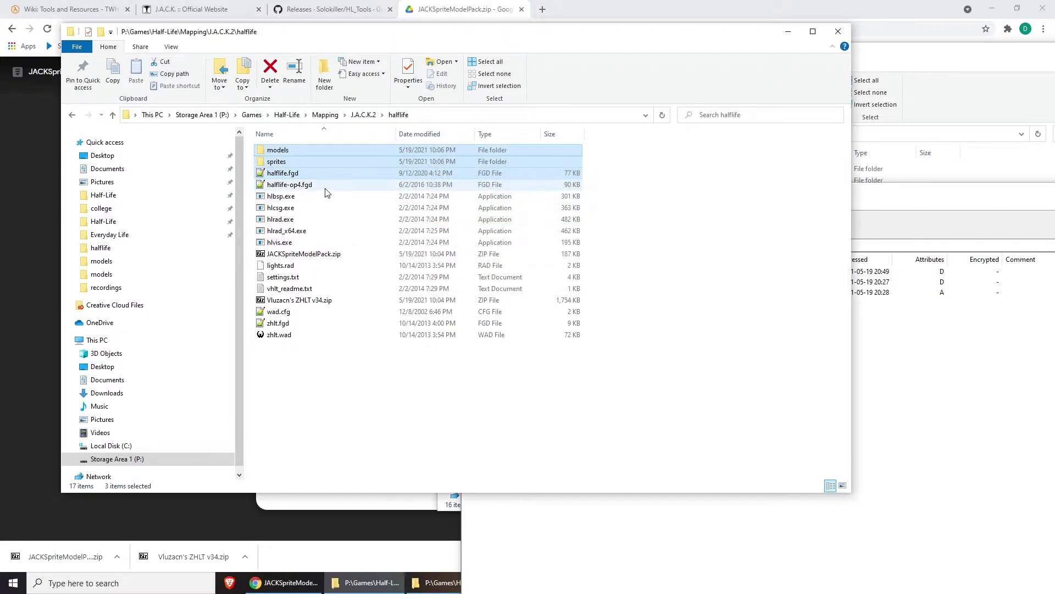
pyautogui.click(720, 556)
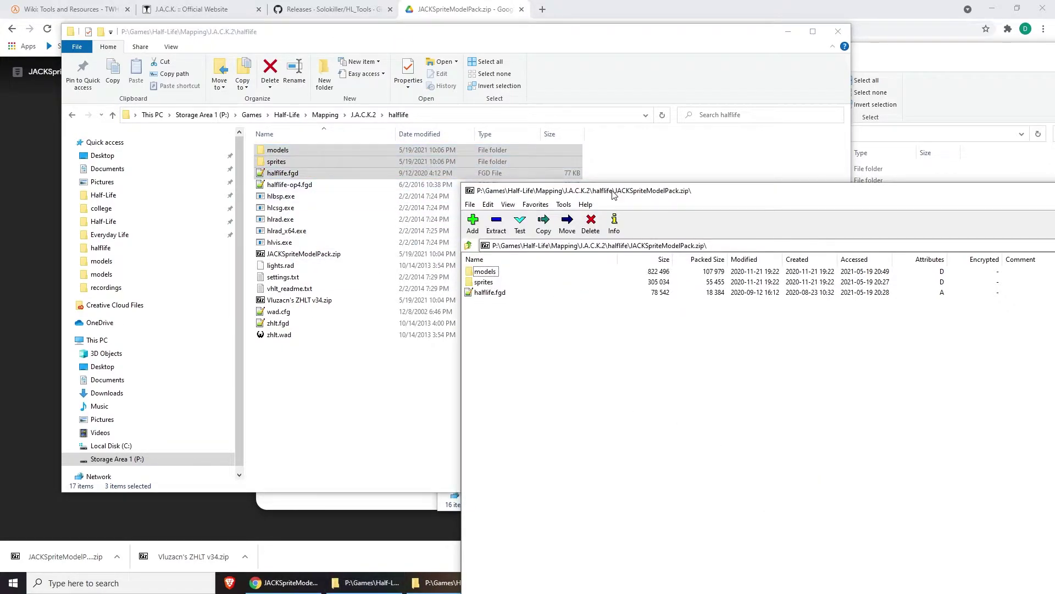
pyautogui.moveTo(613, 191); pyautogui.dragTo(364, 196)
pyautogui.click(888, 196)
pyautogui.click(400, 370)
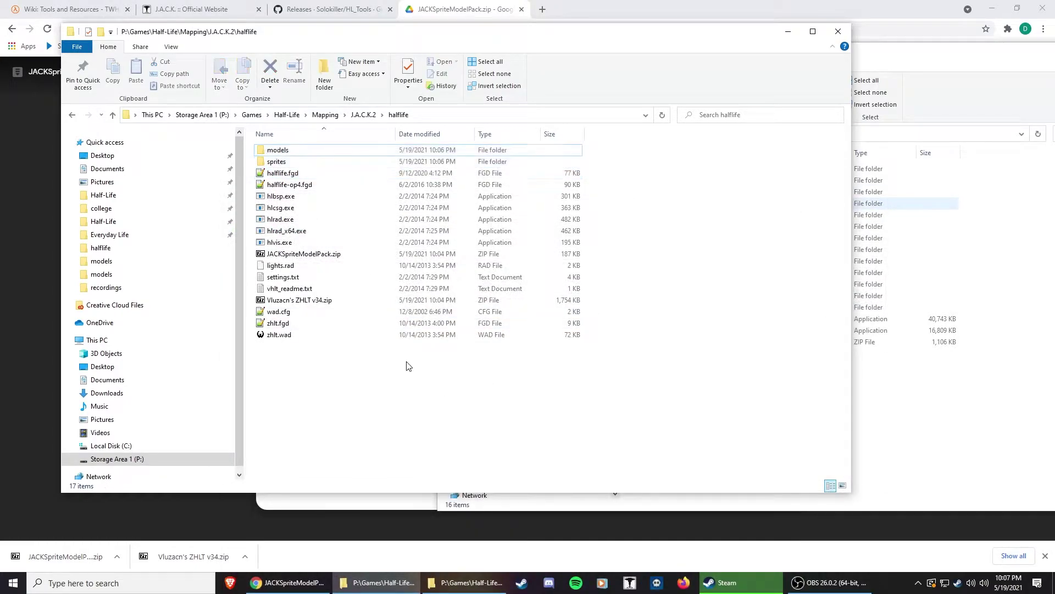
# Extract ZHLT v34's tools folder into halflife, check its contents, and return to J.A.C.K.2
pyautogui.doubleClick(300, 299)
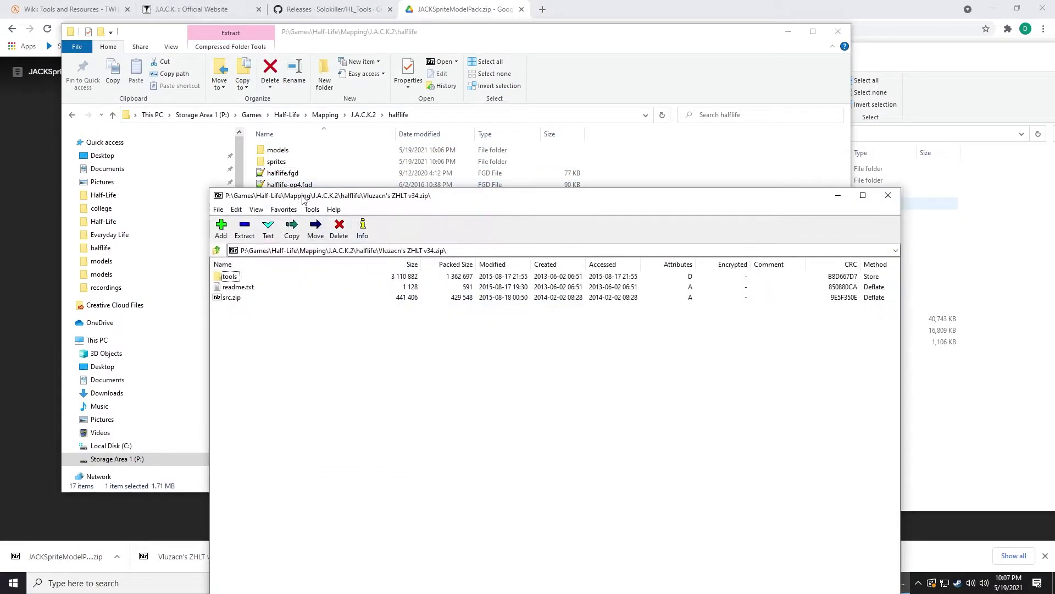
pyautogui.moveTo(303, 199); pyautogui.dragTo(546, 134)
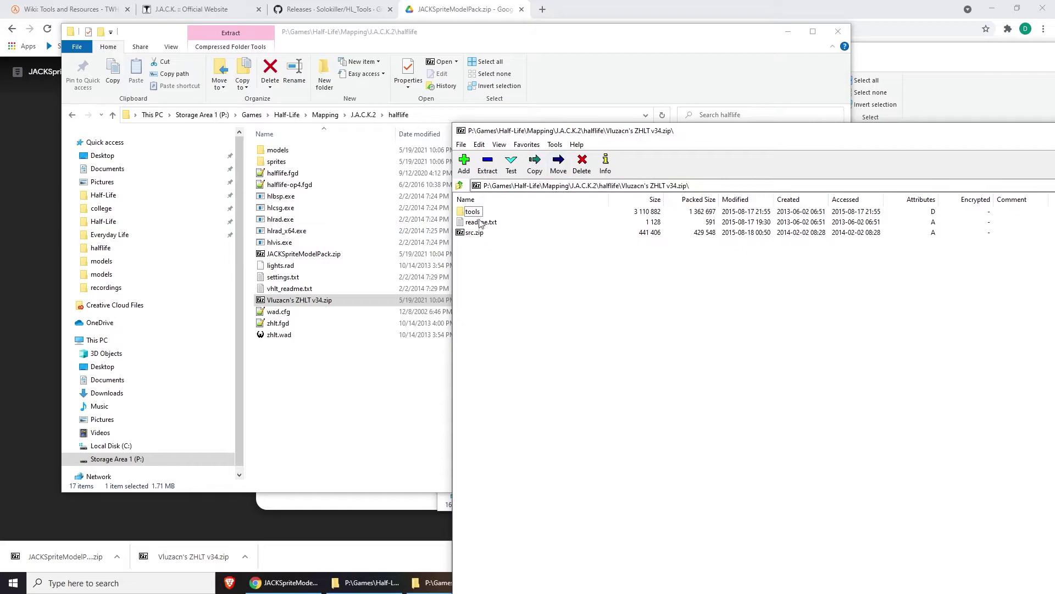
pyautogui.moveTo(473, 211); pyautogui.dragTo(297, 418)
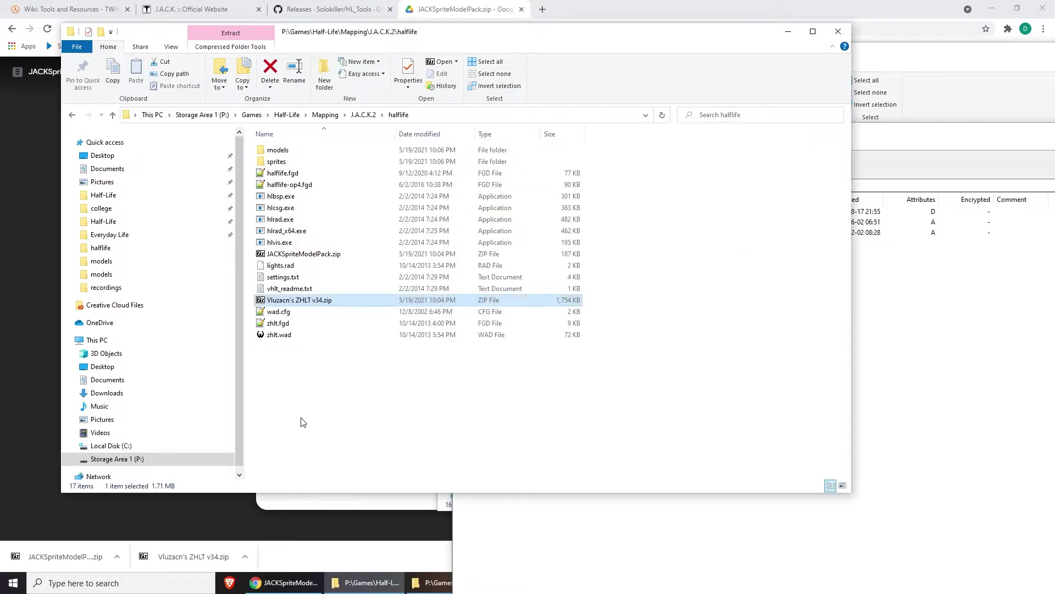
pyautogui.click(912, 163)
pyautogui.moveTo(904, 132); pyautogui.dragTo(582, 153)
pyautogui.click(811, 151)
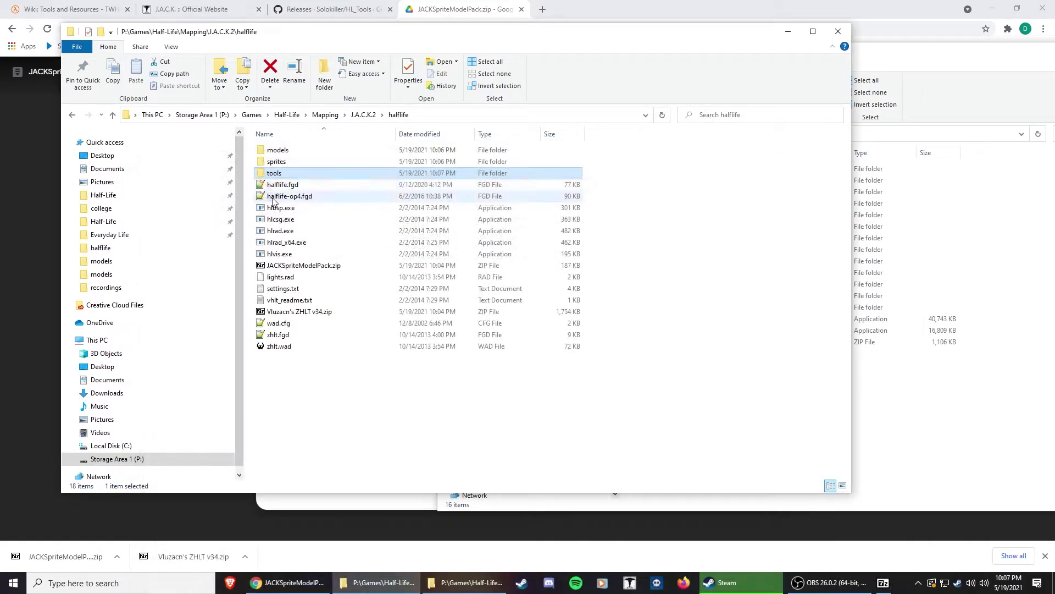
pyautogui.doubleClick(308, 178)
pyautogui.hotkey('alt', 'Left')
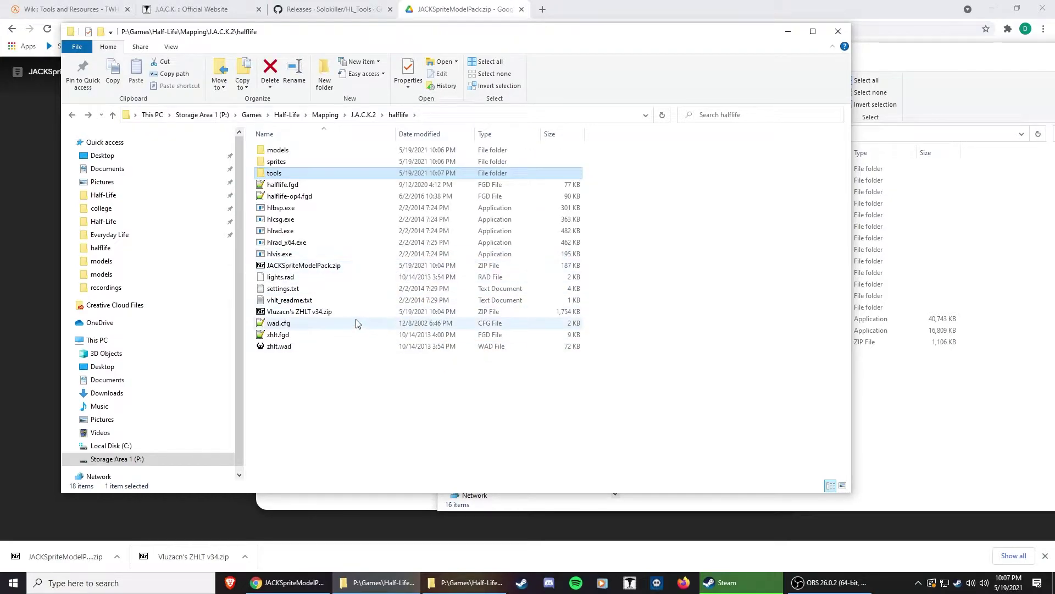
pyautogui.hotkey('alt', 'Left')
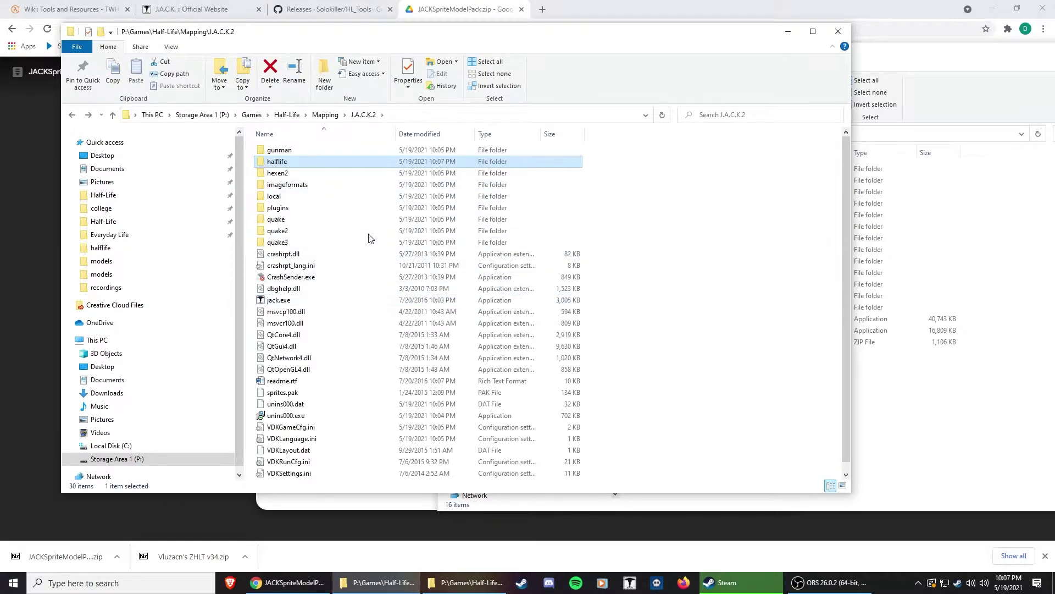
# Launch J.A.C.K. from jack.exe, dismiss the ad, and show Game Profiles in Tools > Options
pyautogui.doubleClick(278, 300)
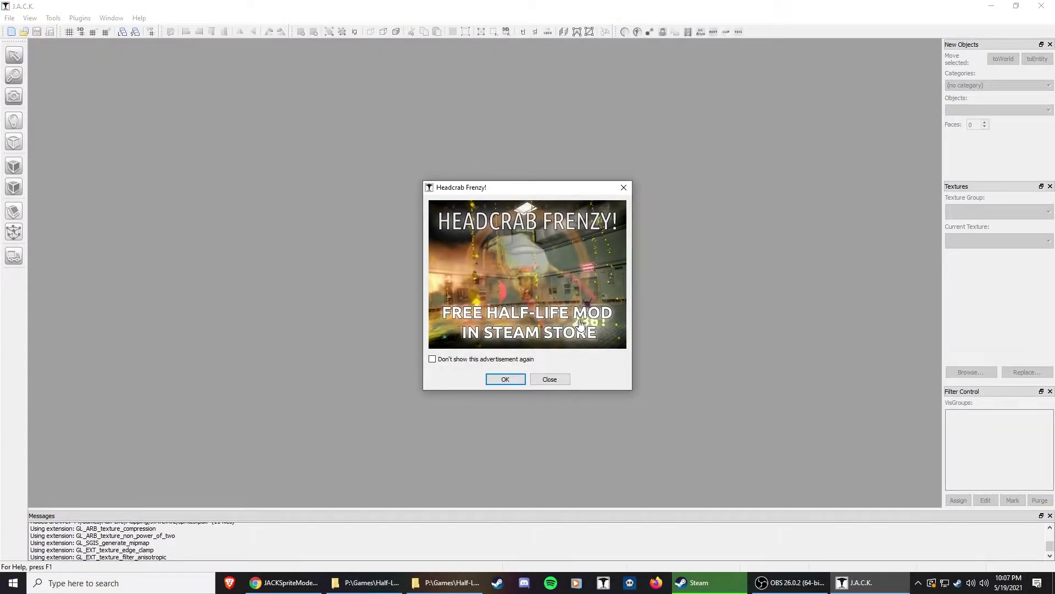
pyautogui.click(549, 379)
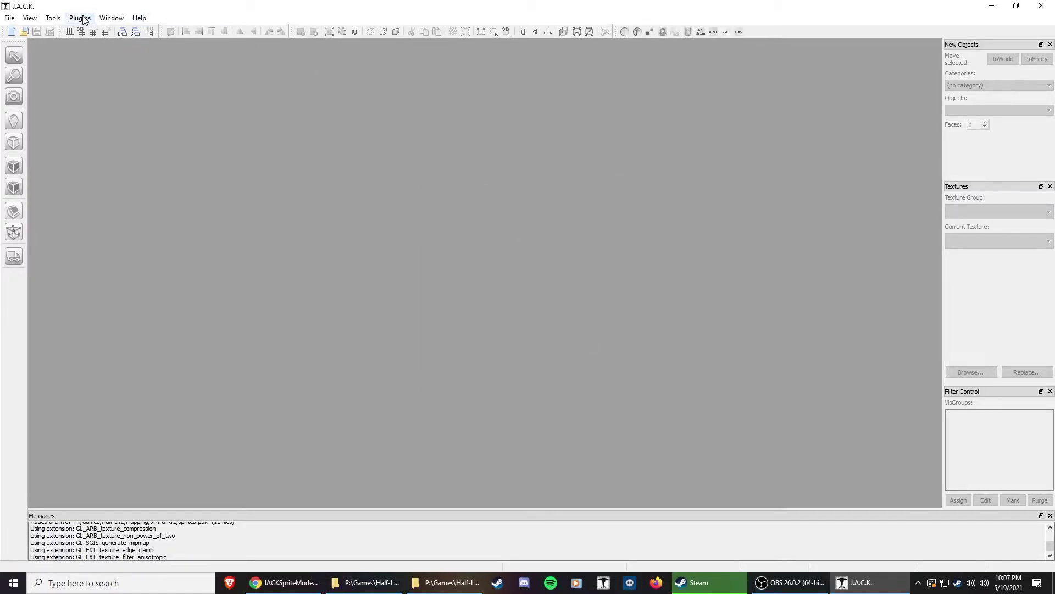
pyautogui.click(53, 18)
pyautogui.click(69, 30)
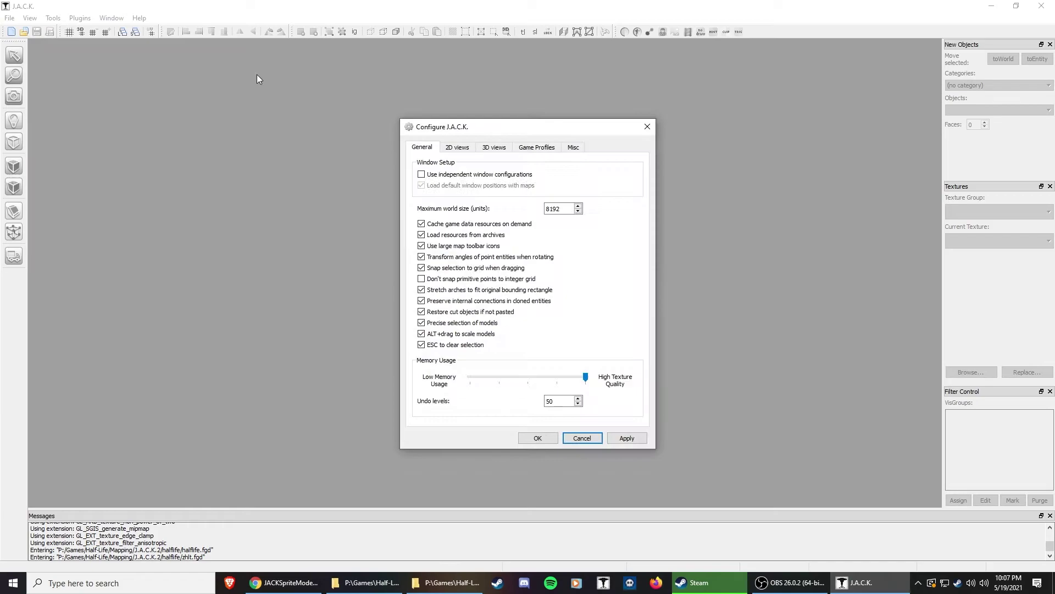
pyautogui.click(526, 148)
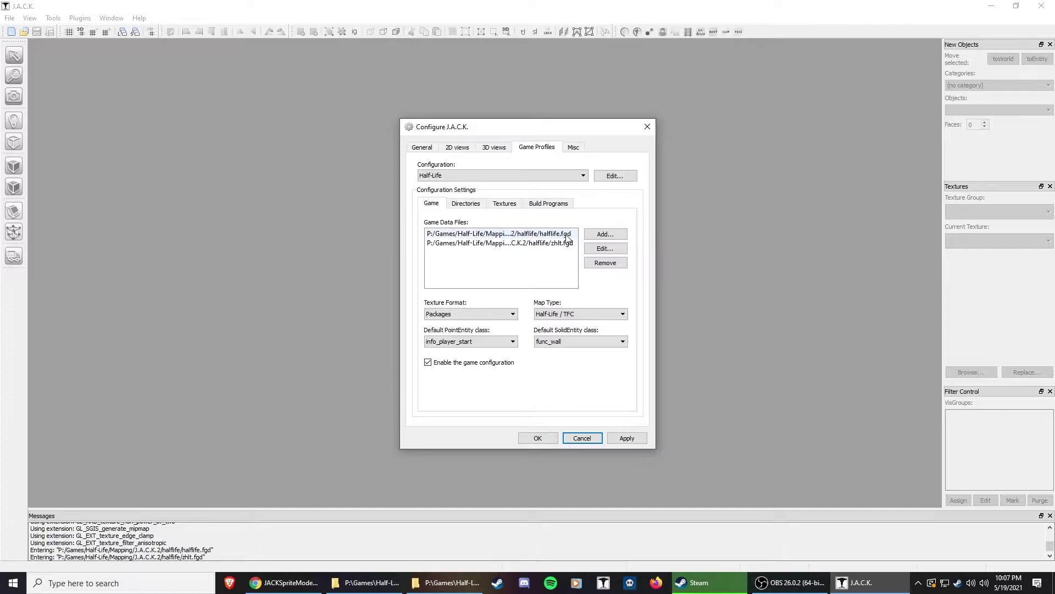
# Check the loaded halflife.fgd, browse the halflife folder for another game data file, then cancel
pyautogui.click(569, 272)
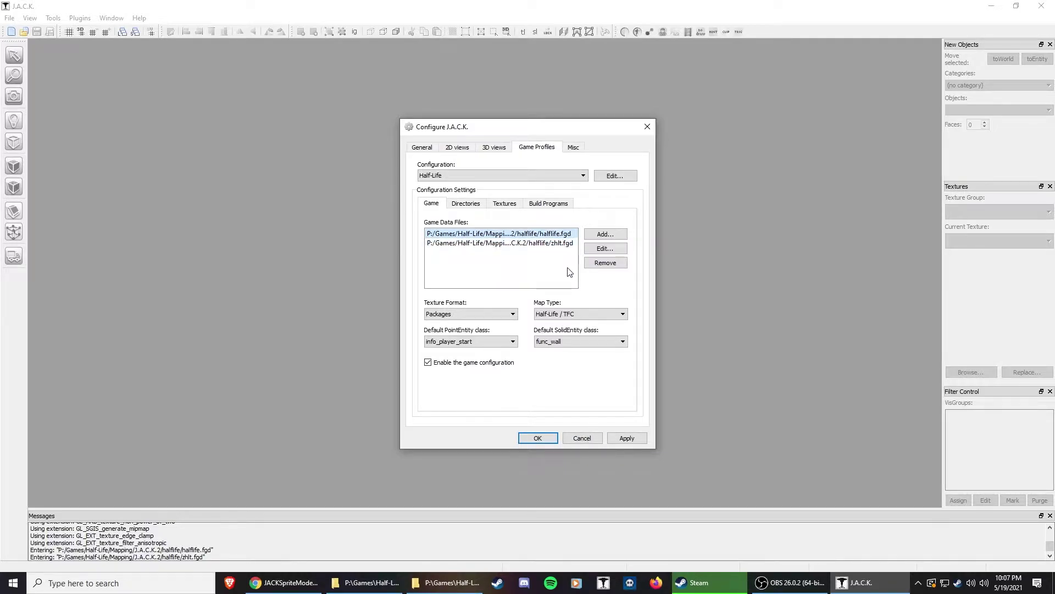
pyautogui.click(592, 236)
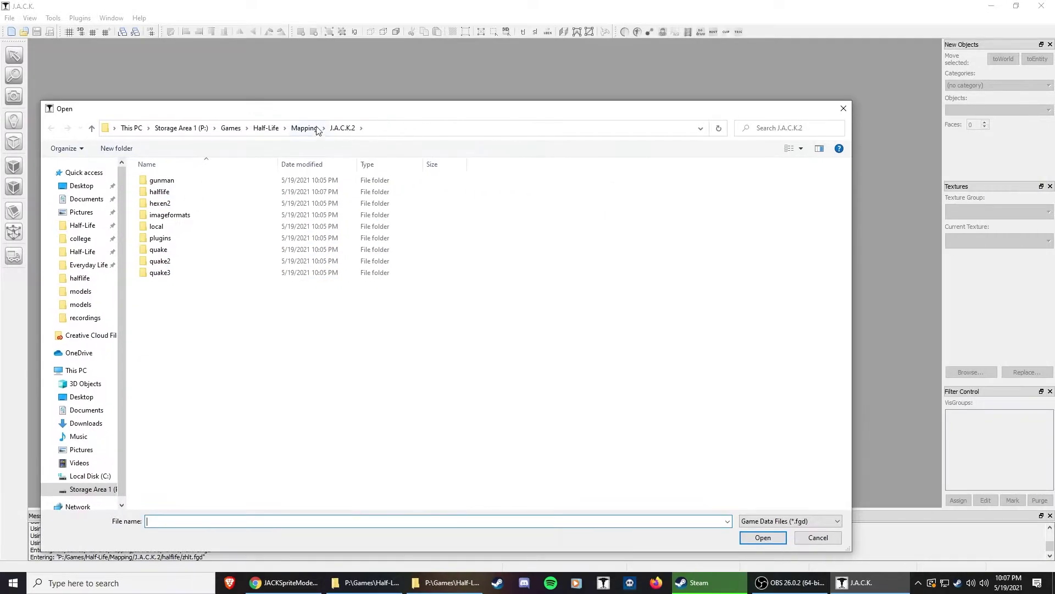
pyautogui.doubleClick(187, 192)
pyautogui.click(817, 538)
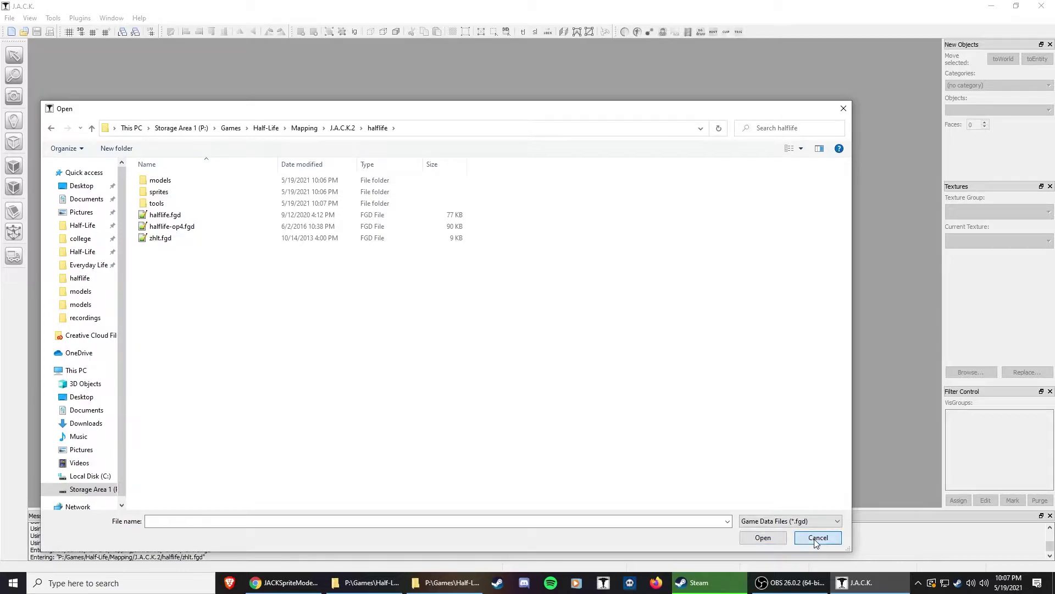
# Set the Half-Life profile's Base Game Directory to the Half-Life valve folder
pyautogui.click(466, 204)
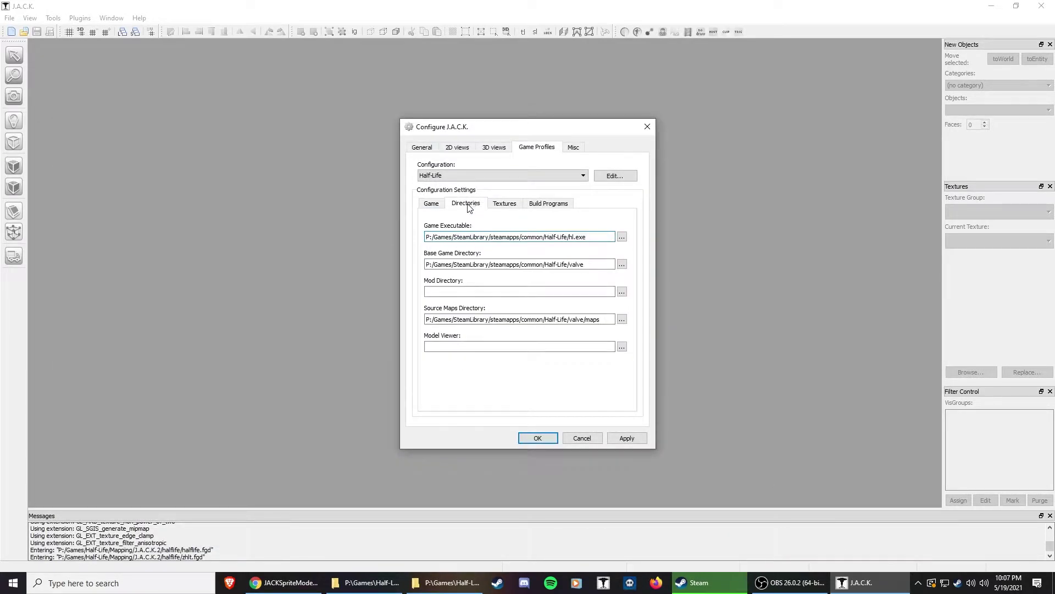
pyautogui.click(594, 262)
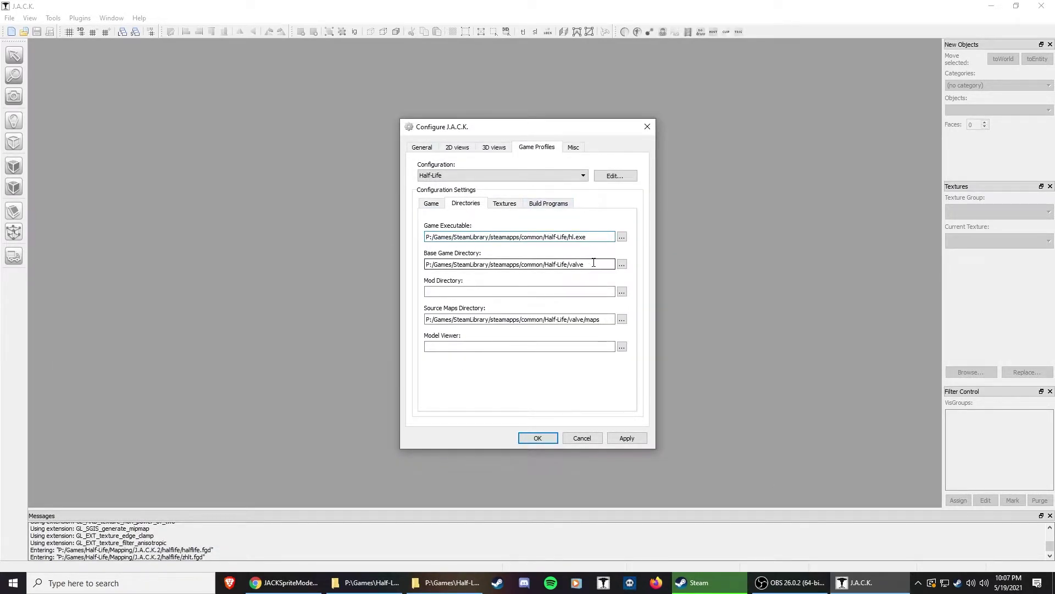
pyautogui.click(552, 292)
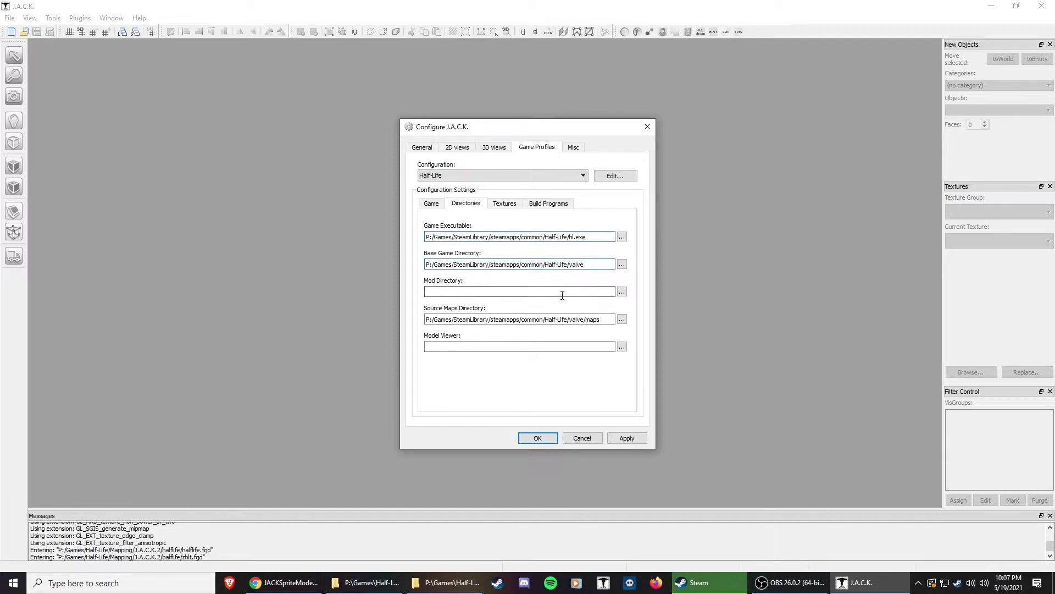
pyautogui.click(585, 265)
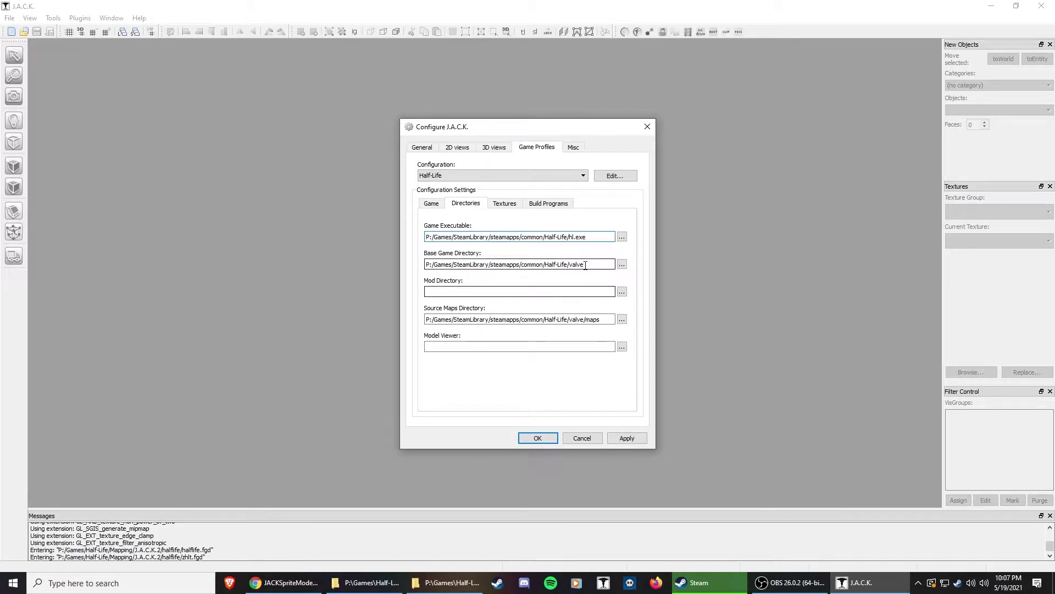
pyautogui.moveTo(587, 264); pyautogui.dragTo(377, 260)
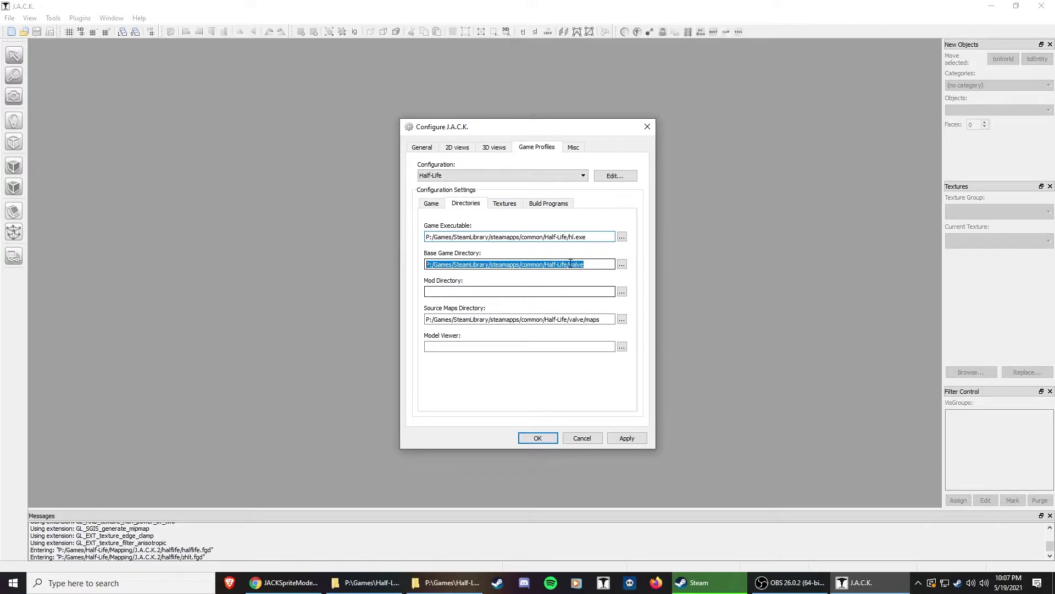
pyautogui.moveTo(570, 264); pyautogui.dragTo(587, 265)
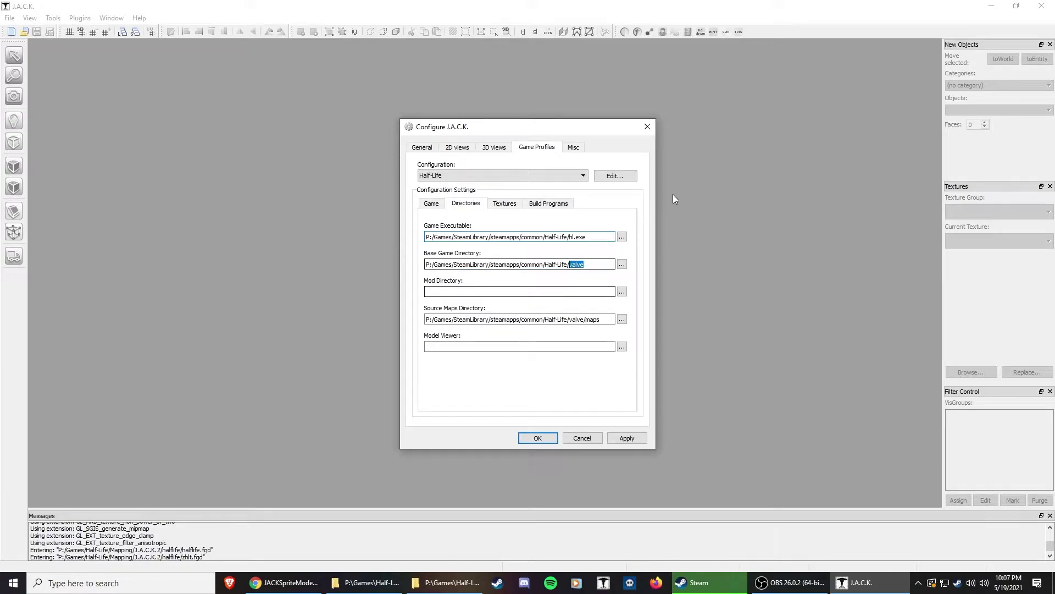
pyautogui.write('yourmodhe')
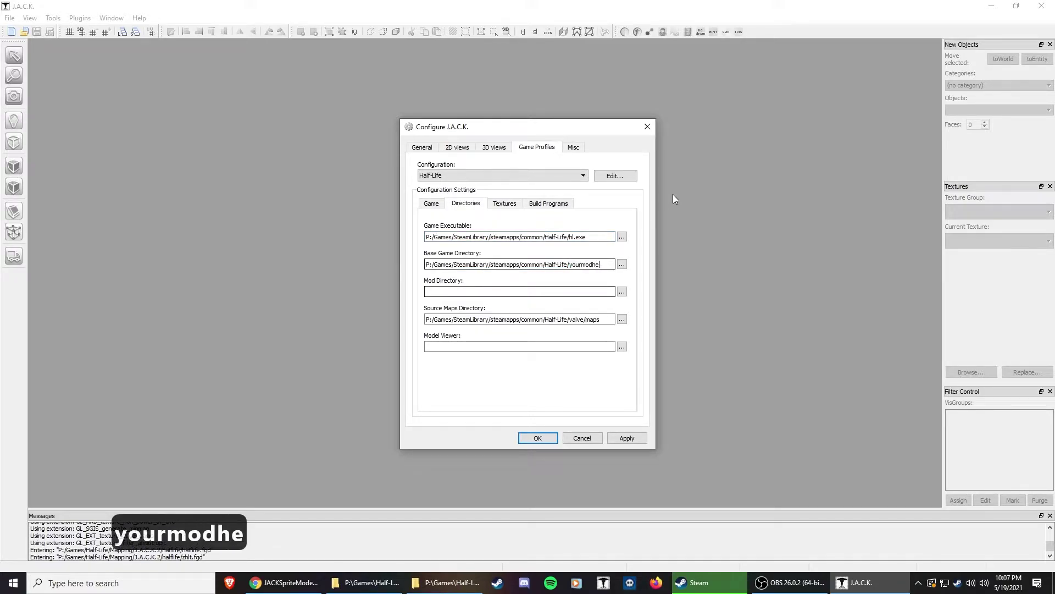
pyautogui.write('re')
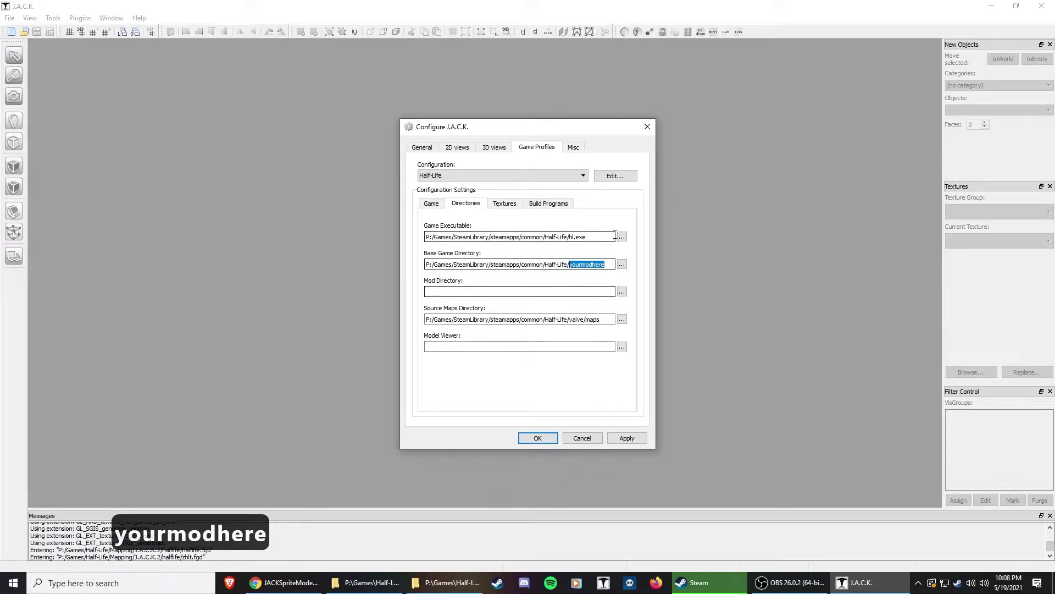
pyautogui.write('valve')
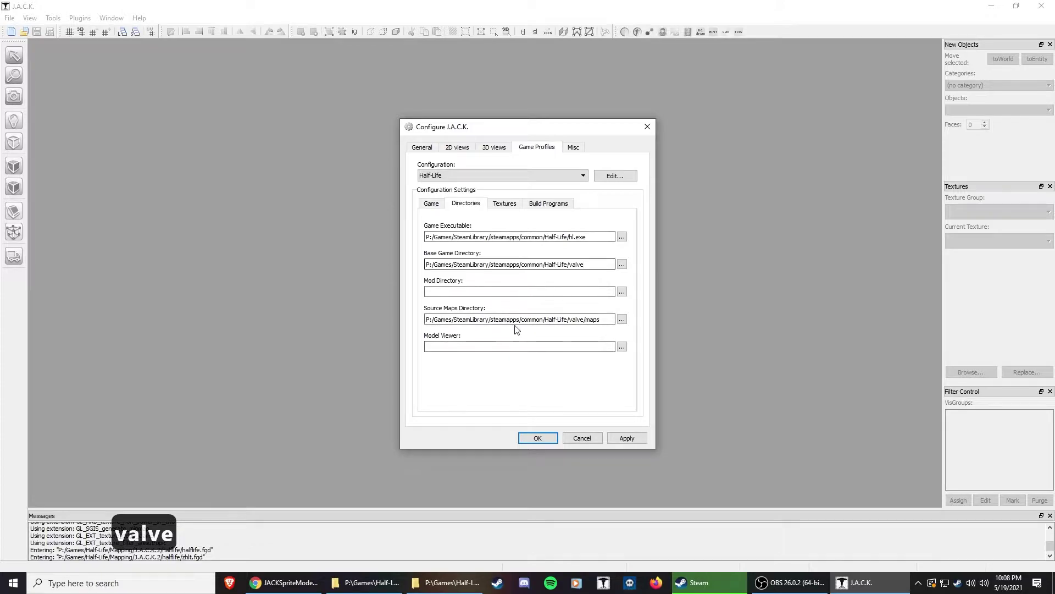
# Set the Model Viewer to C:\Program Files (x86)\Half-Life Asset Manager\bin\HLAM.exe
pyautogui.click(519, 348)
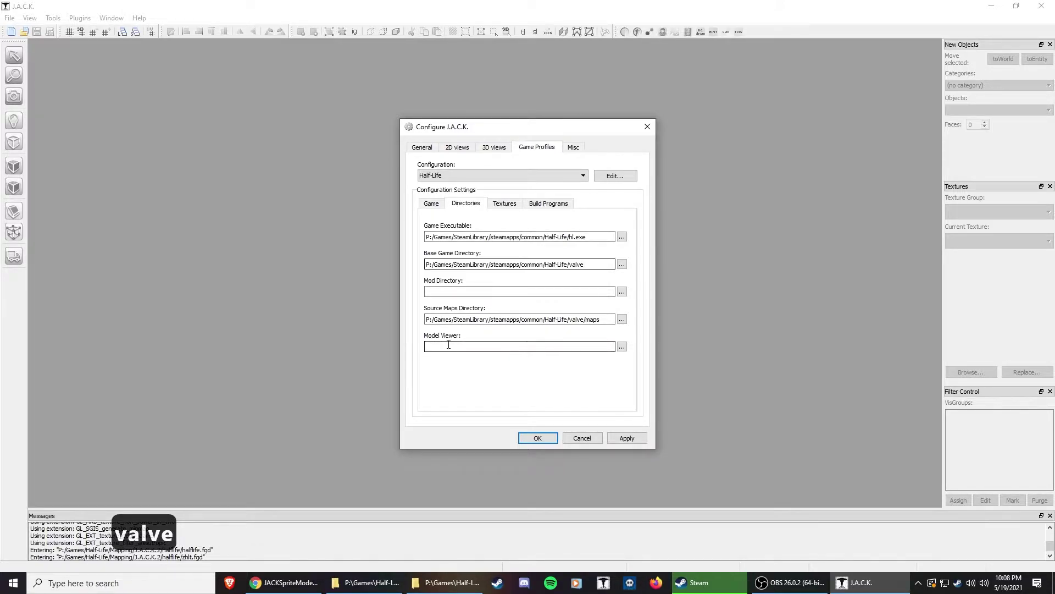
pyautogui.click(621, 347)
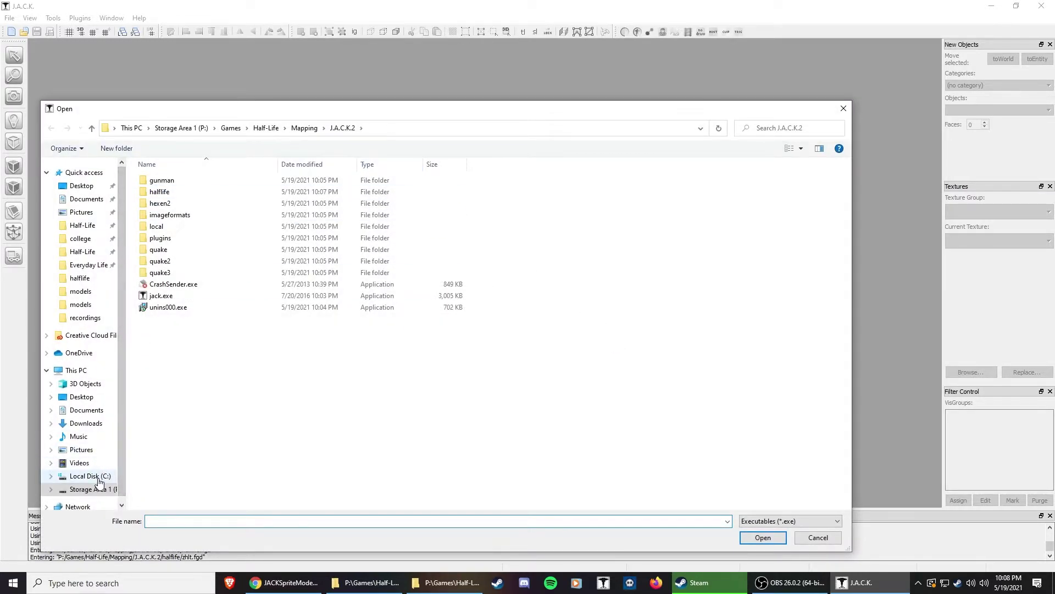
pyautogui.click(85, 476)
pyautogui.doubleClick(200, 346)
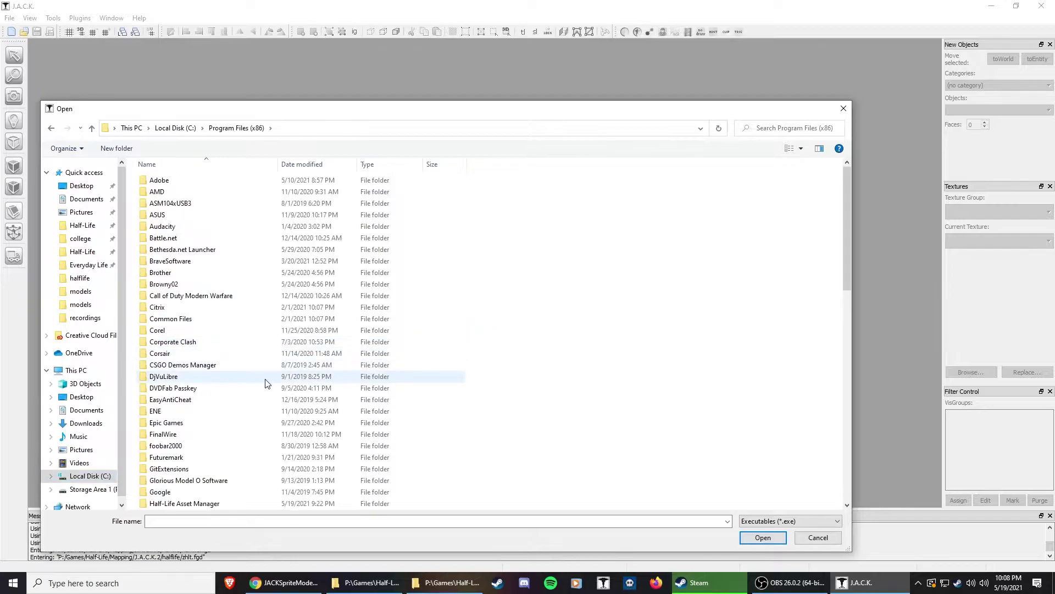
pyautogui.scroll(-5, 201, 330)
pyautogui.doubleClick(202, 226)
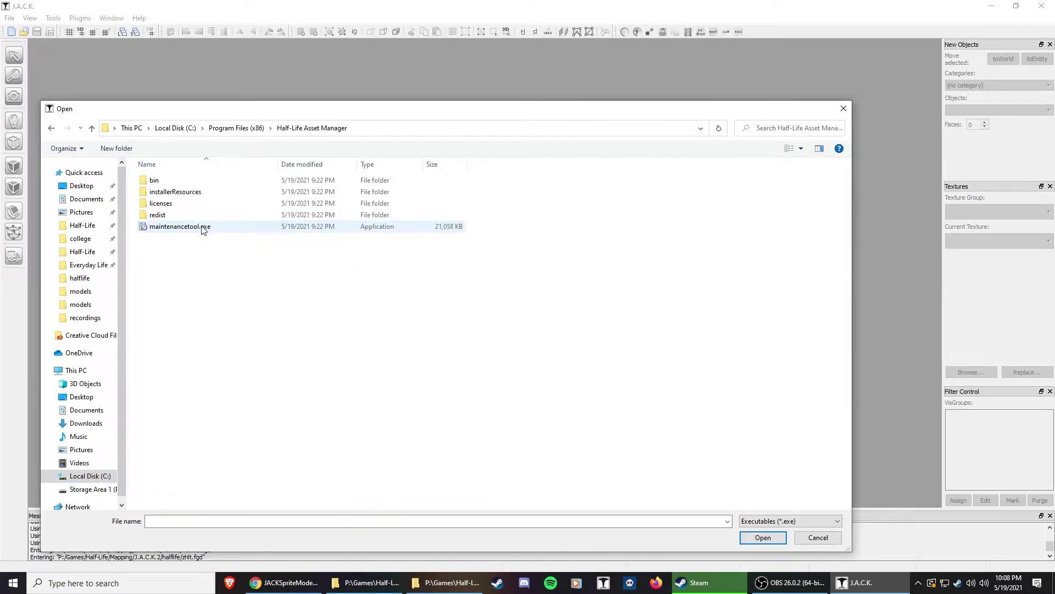
pyautogui.doubleClick(153, 181)
pyautogui.doubleClick(165, 215)
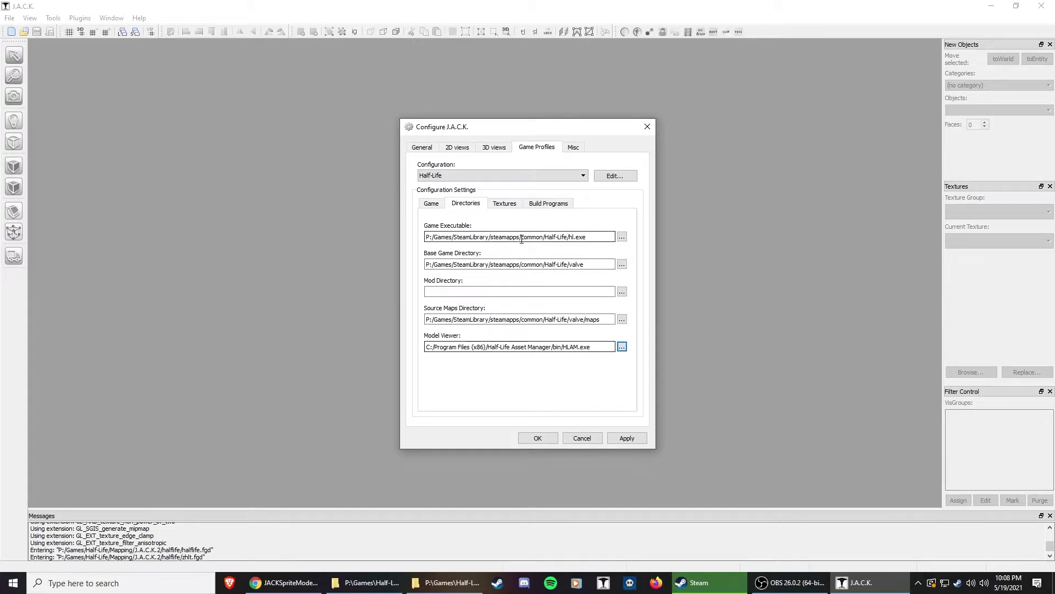
# Set the CSG compiler to hlcsg_x64.exe from the halflife tools folder
pyautogui.click(505, 206)
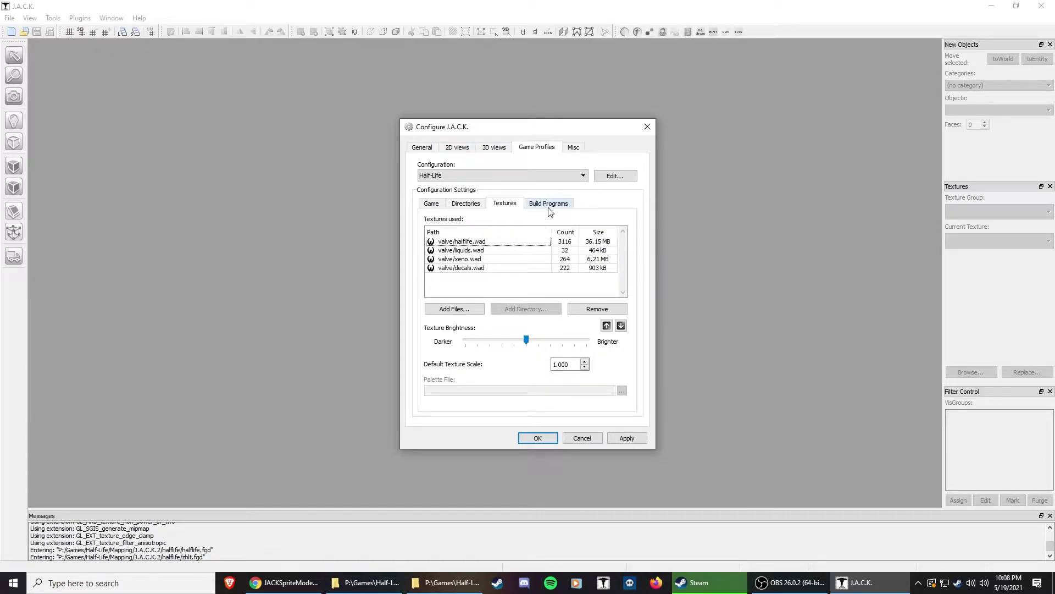
pyautogui.moveTo(534, 127); pyautogui.dragTo(536, 102)
pyautogui.click(551, 187)
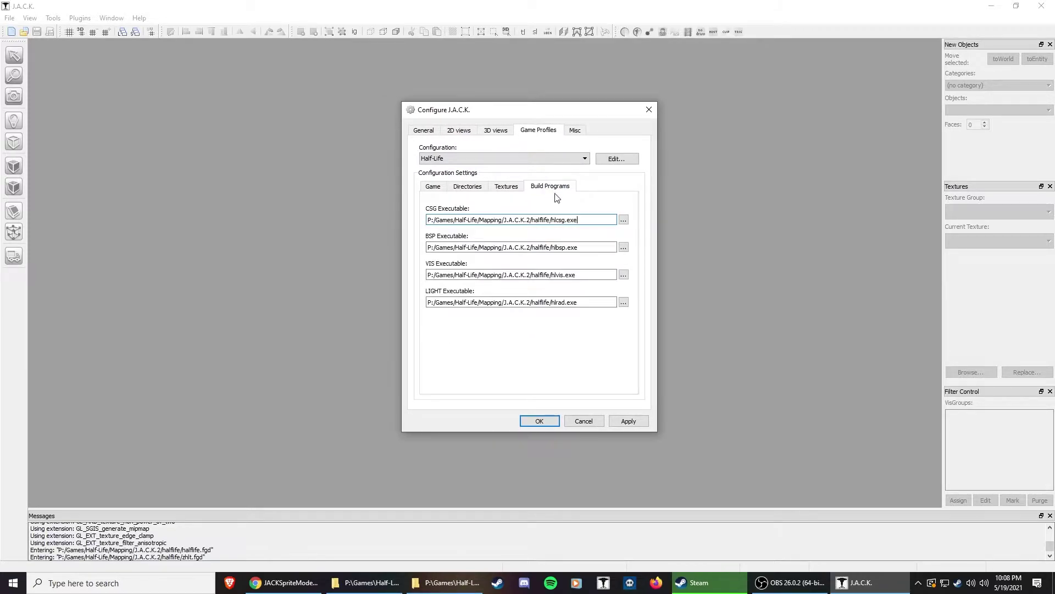
pyautogui.click(624, 220)
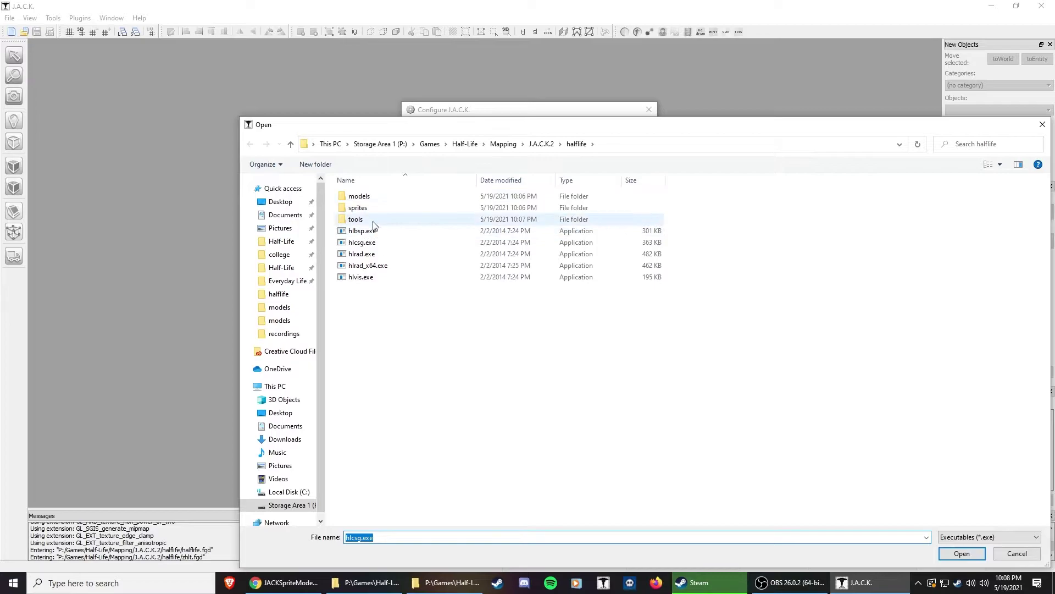
pyautogui.doubleClick(363, 221)
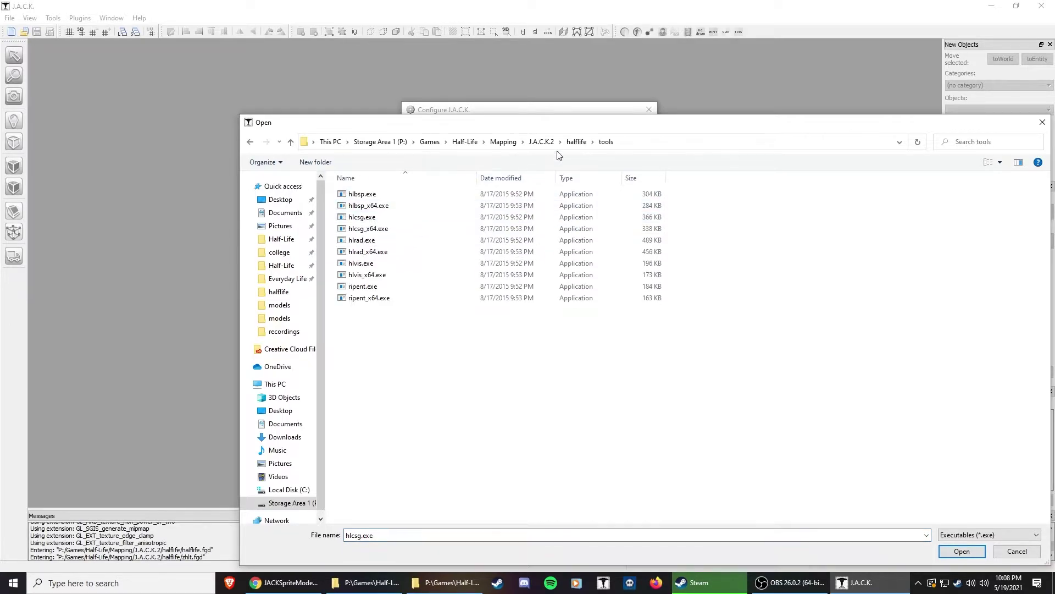
pyautogui.moveTo(632, 125); pyautogui.dragTo(499, 125)
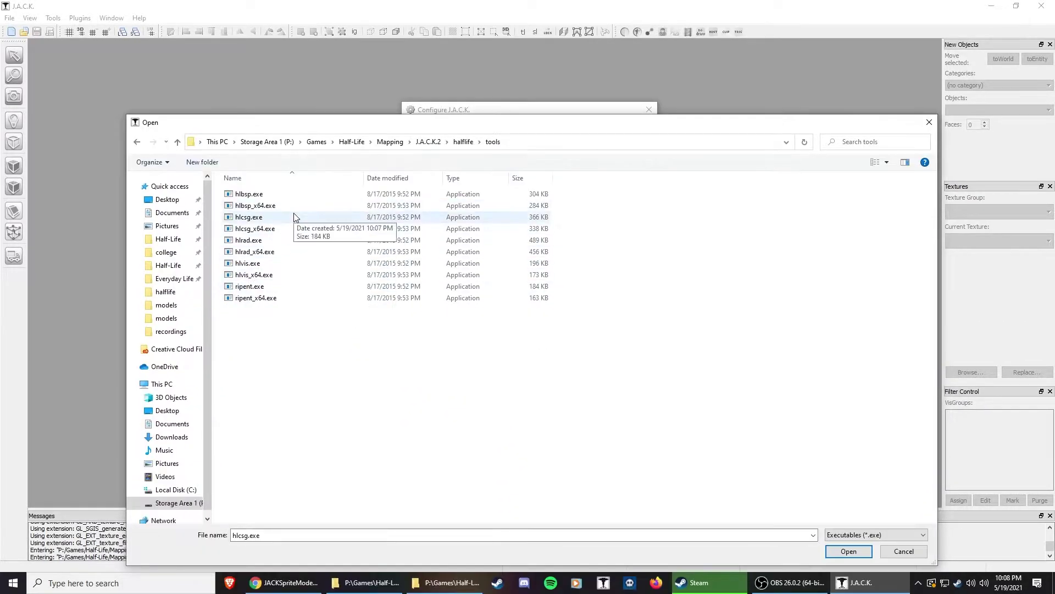
pyautogui.doubleClick(274, 228)
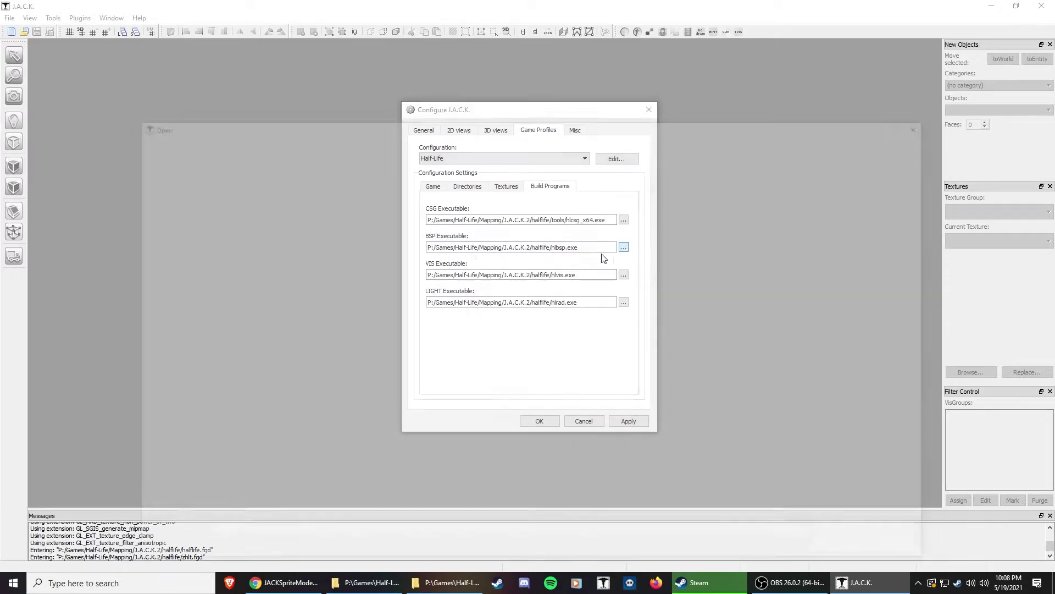
# Set the BSP, VIS and LIGHT compilers to hlbsp_x64, hlvis_x64 and hlrad_x64
pyautogui.click(625, 246)
pyautogui.doubleClick(269, 216)
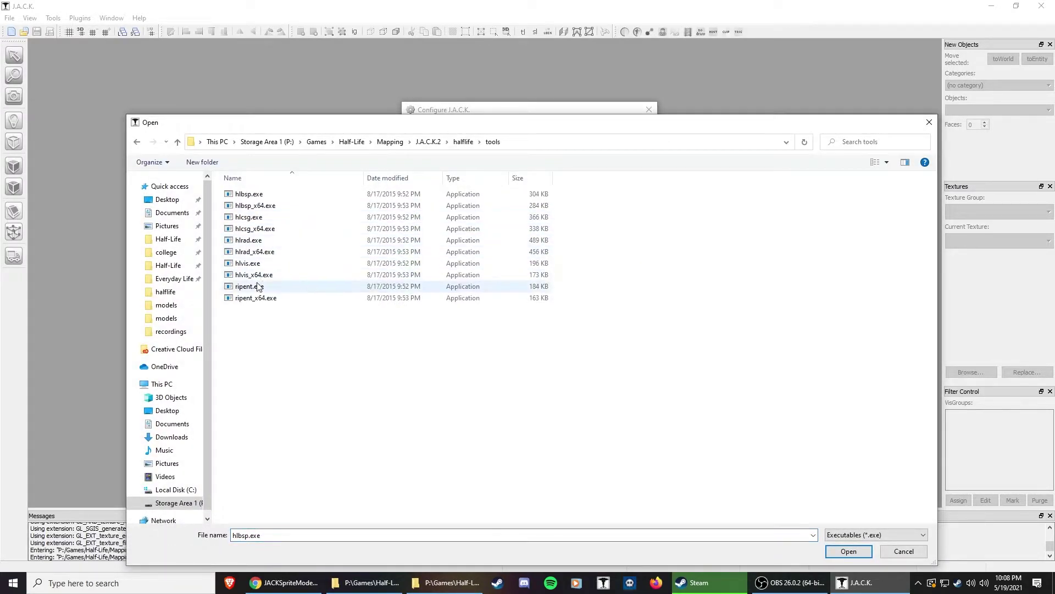
pyautogui.click(270, 207)
pyautogui.doubleClick(269, 207)
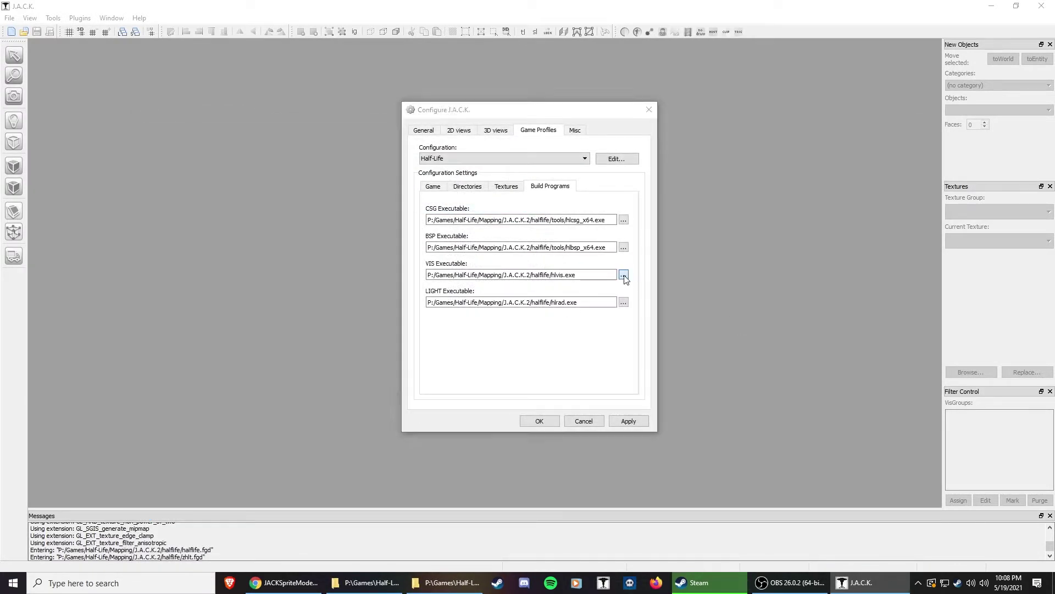
pyautogui.click(625, 275)
pyautogui.doubleClick(245, 216)
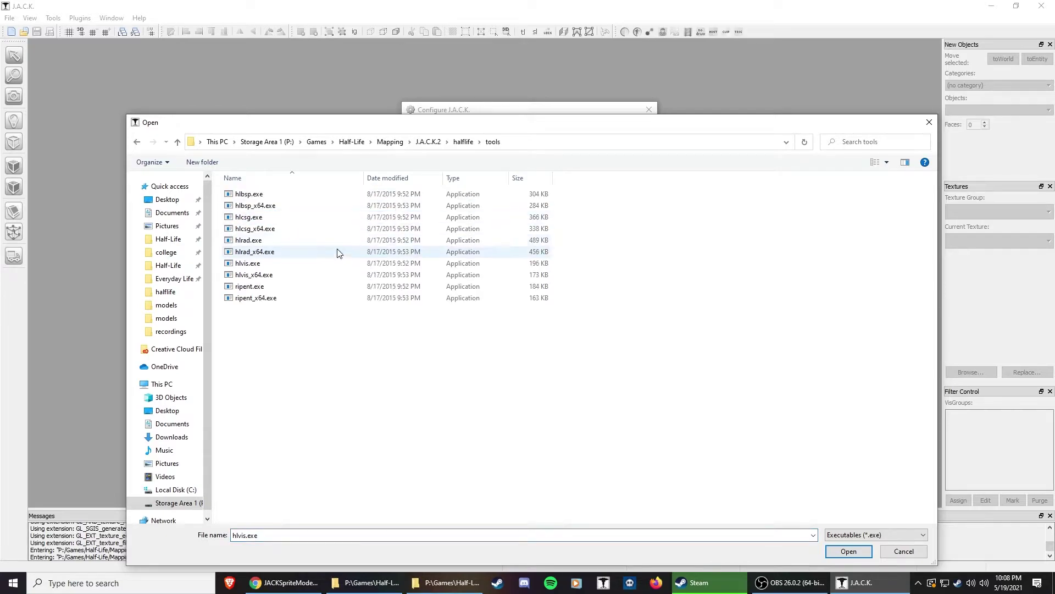
pyautogui.doubleClick(271, 275)
pyautogui.click(624, 302)
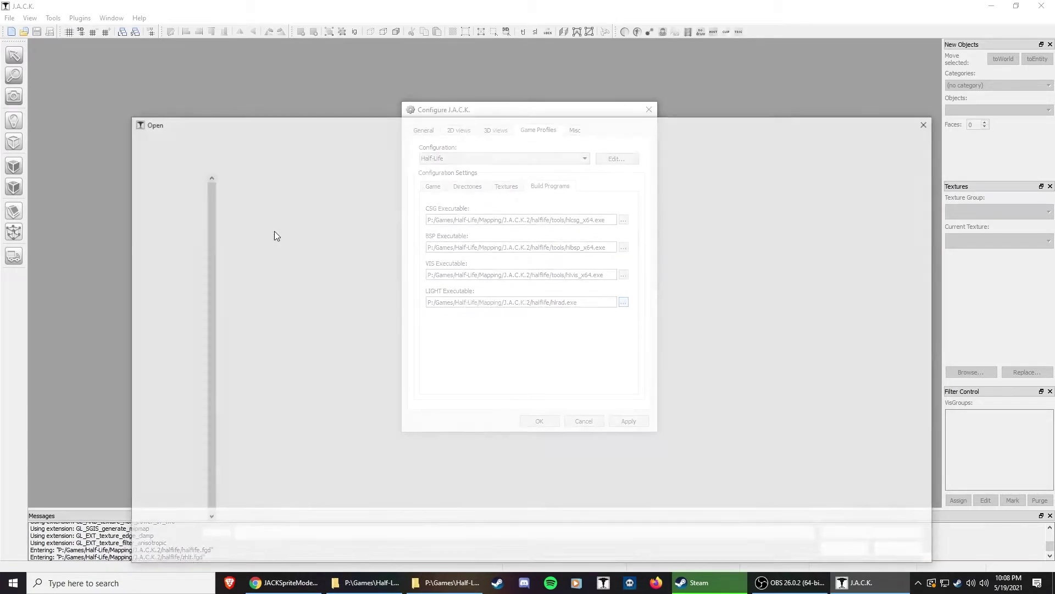
pyautogui.doubleClick(272, 217)
pyautogui.doubleClick(285, 253)
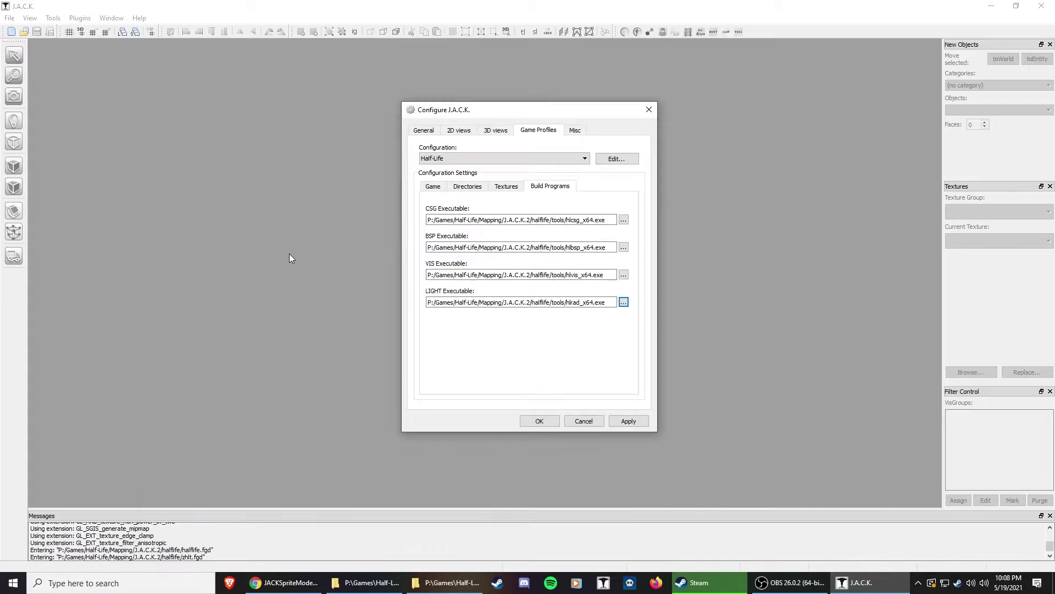
# Apply the new settings and review the General, 2D views and 3D views preferences
pyautogui.click(424, 131)
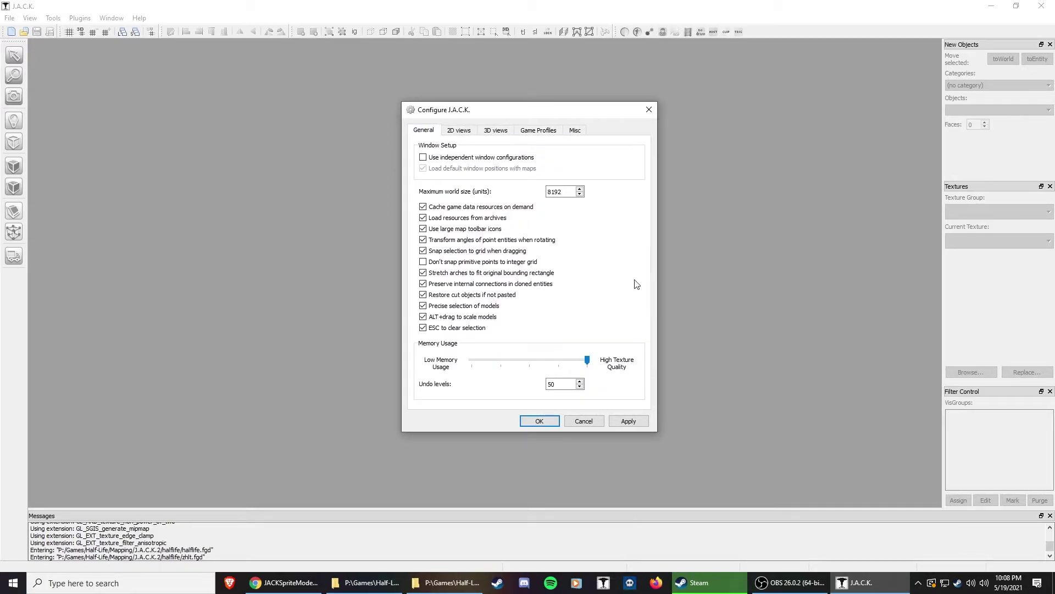
pyautogui.click(641, 424)
pyautogui.moveTo(460, 113); pyautogui.dragTo(482, 121)
pyautogui.click(466, 144)
pyautogui.click(513, 141)
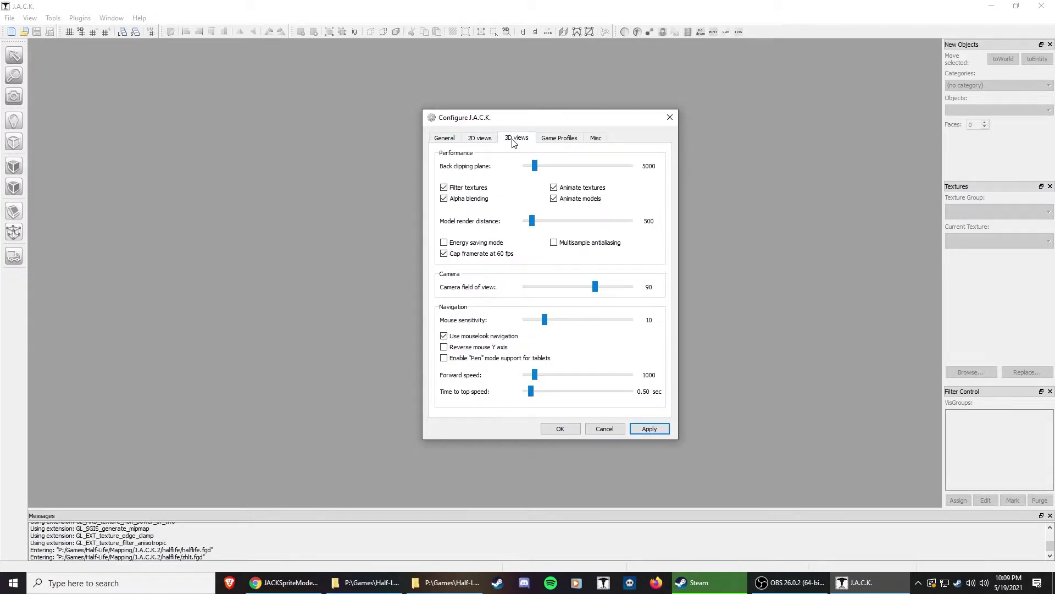
pyautogui.click(452, 141)
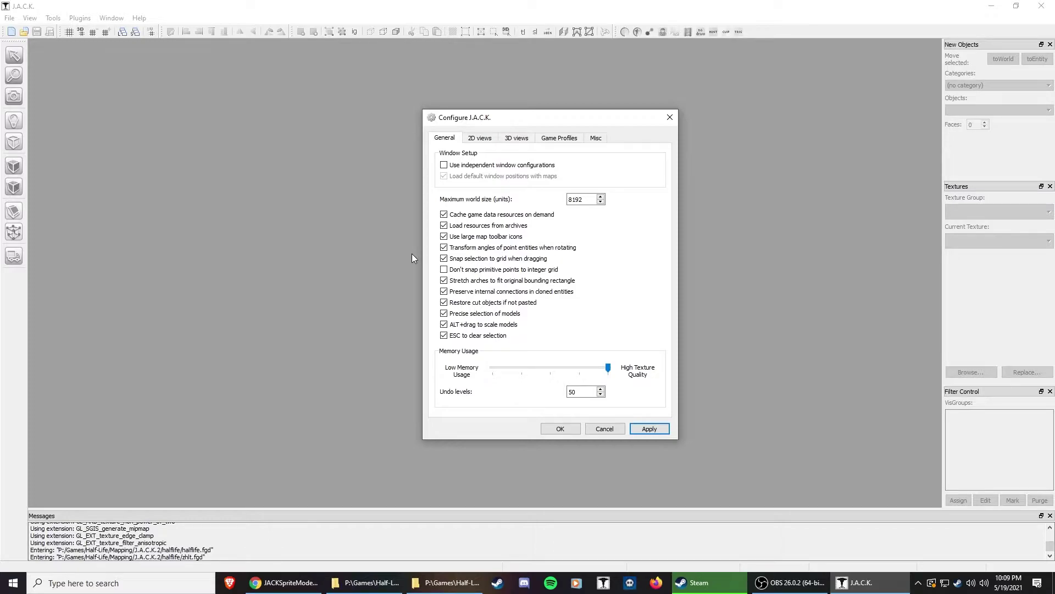
pyautogui.moveTo(516, 120); pyautogui.dragTo(428, 93)
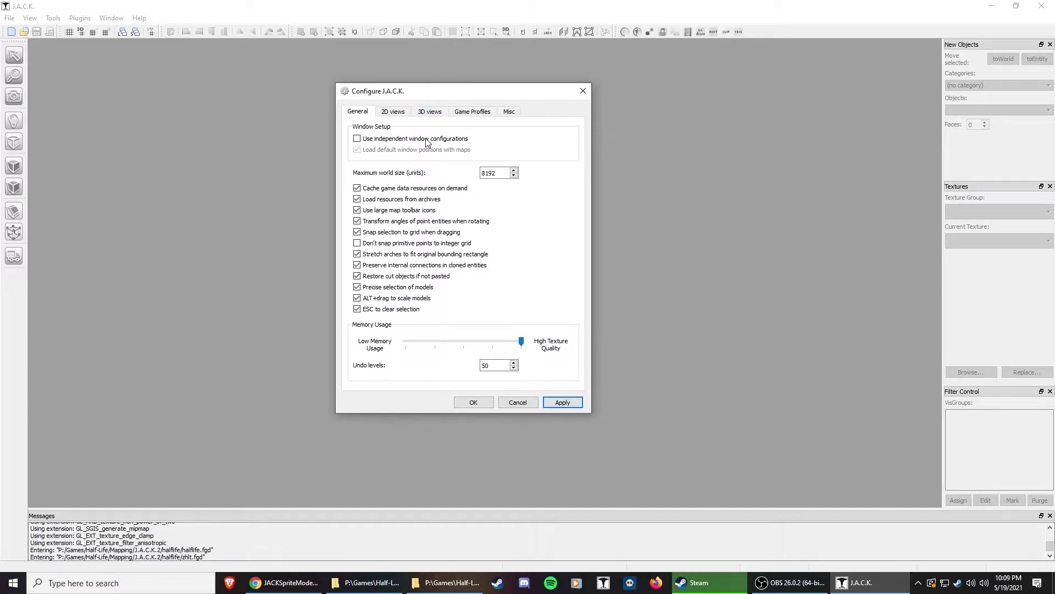
# Default rotation to fixed-degree steps and raise the camera forward speed to 2393
pyautogui.click(395, 112)
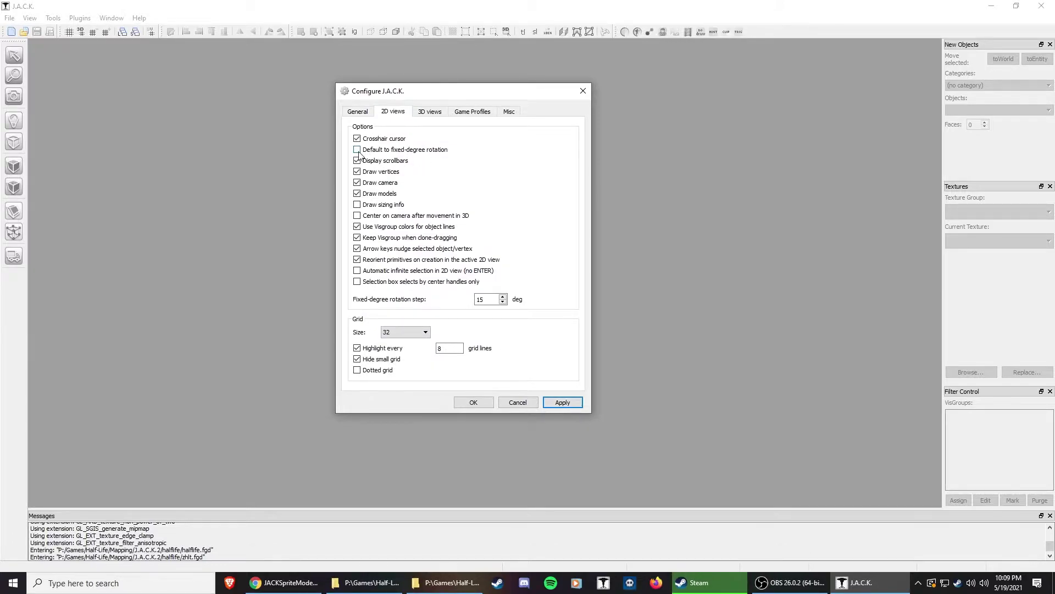
pyautogui.moveTo(403, 93); pyautogui.dragTo(432, 97)
pyautogui.click(387, 152)
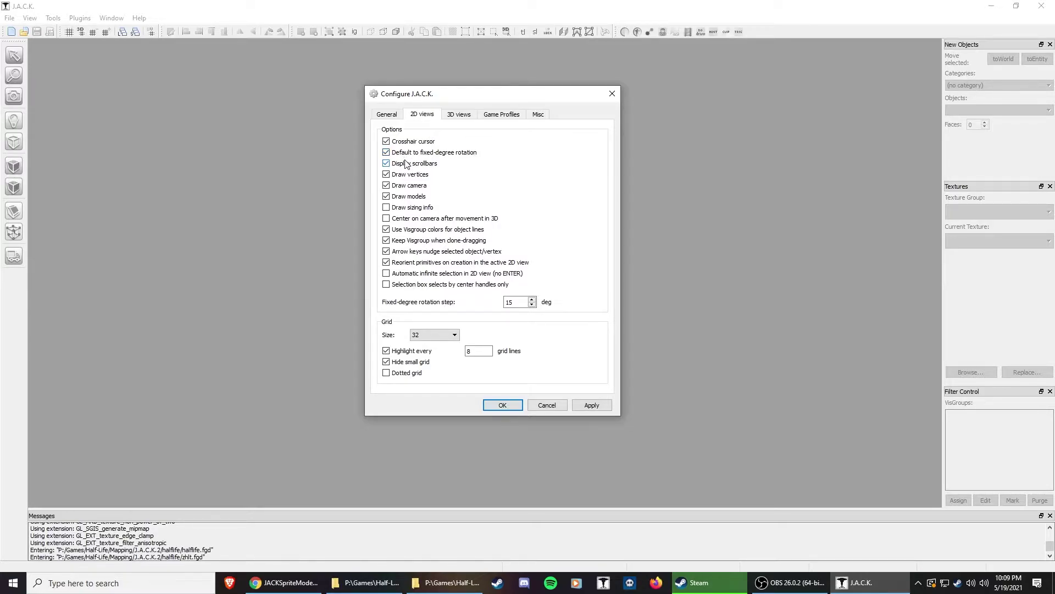
pyautogui.moveTo(463, 92); pyautogui.dragTo(439, 123)
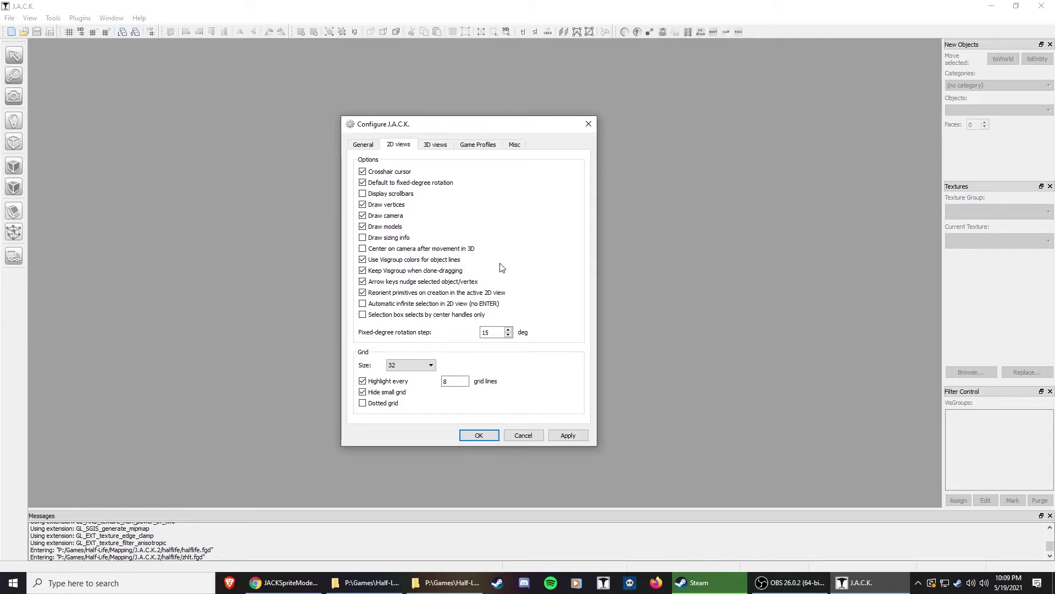
pyautogui.click(436, 144)
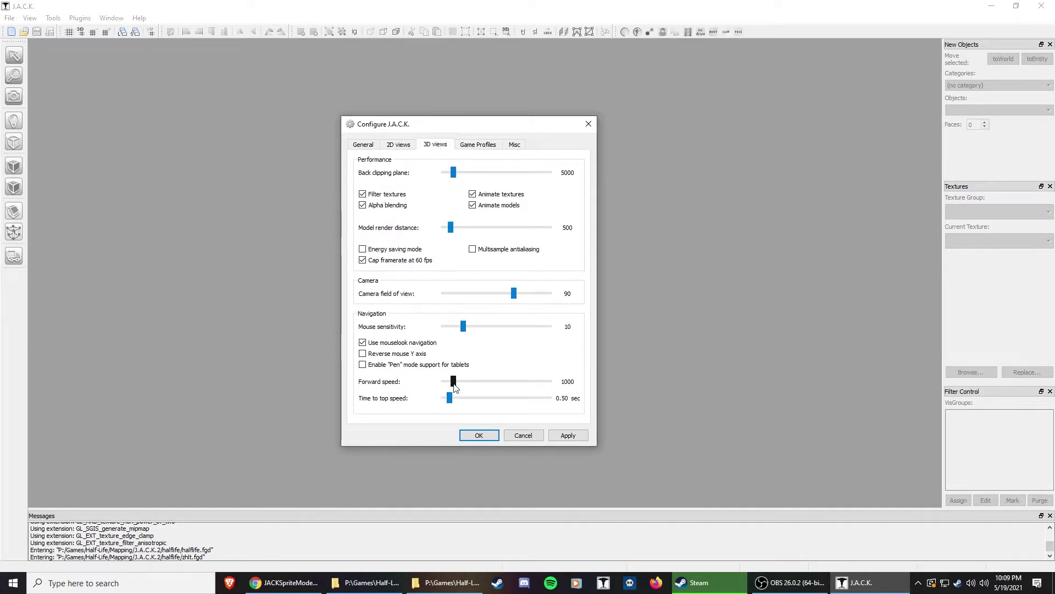
pyautogui.moveTo(454, 386); pyautogui.dragTo(470, 388)
# Enable autosave, then apply and close the preferences
pyautogui.click(486, 145)
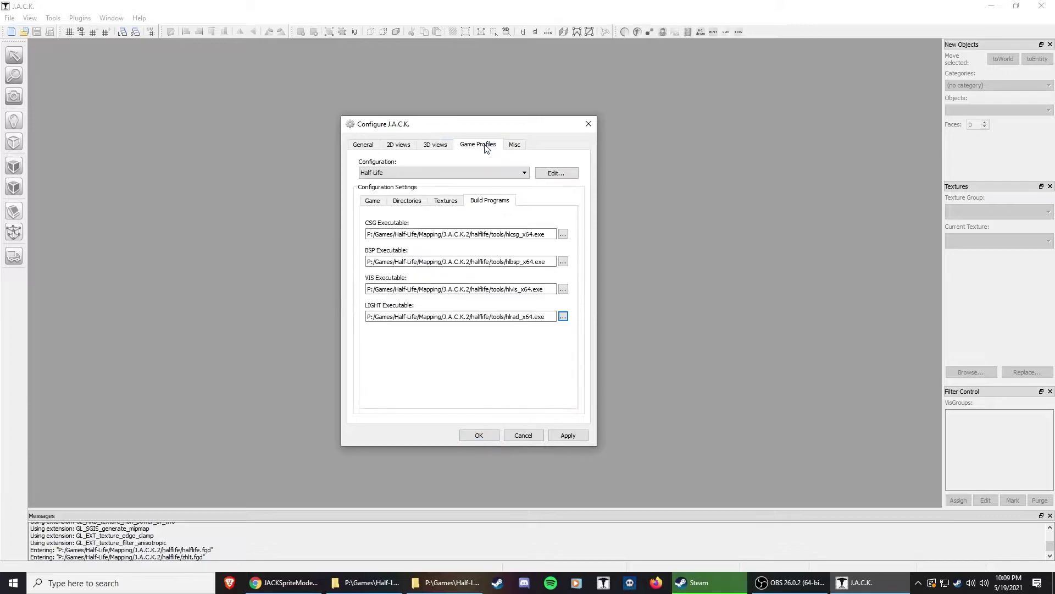
pyautogui.click(516, 145)
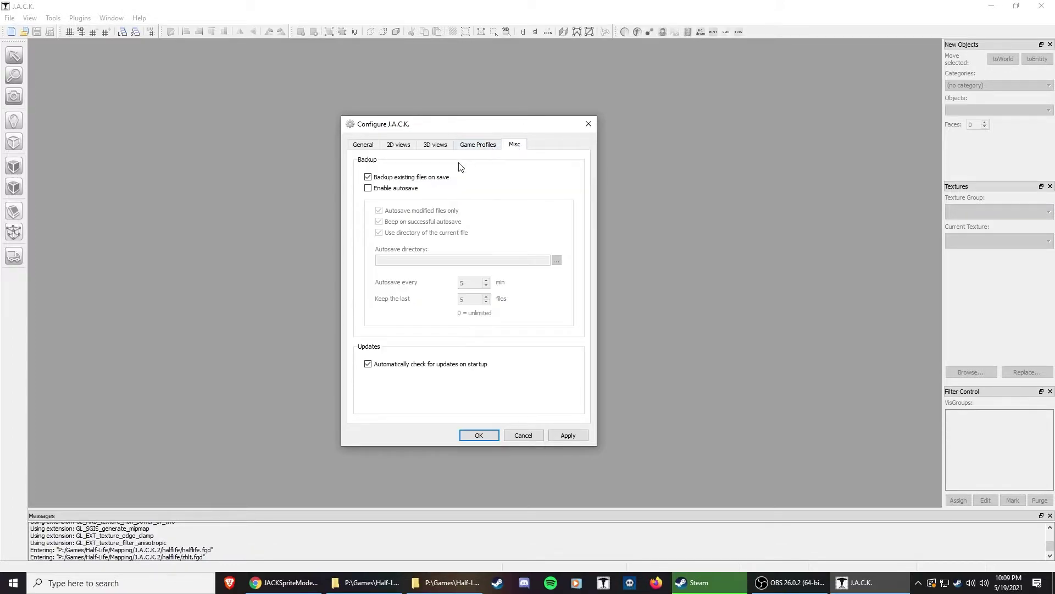
pyautogui.click(369, 188)
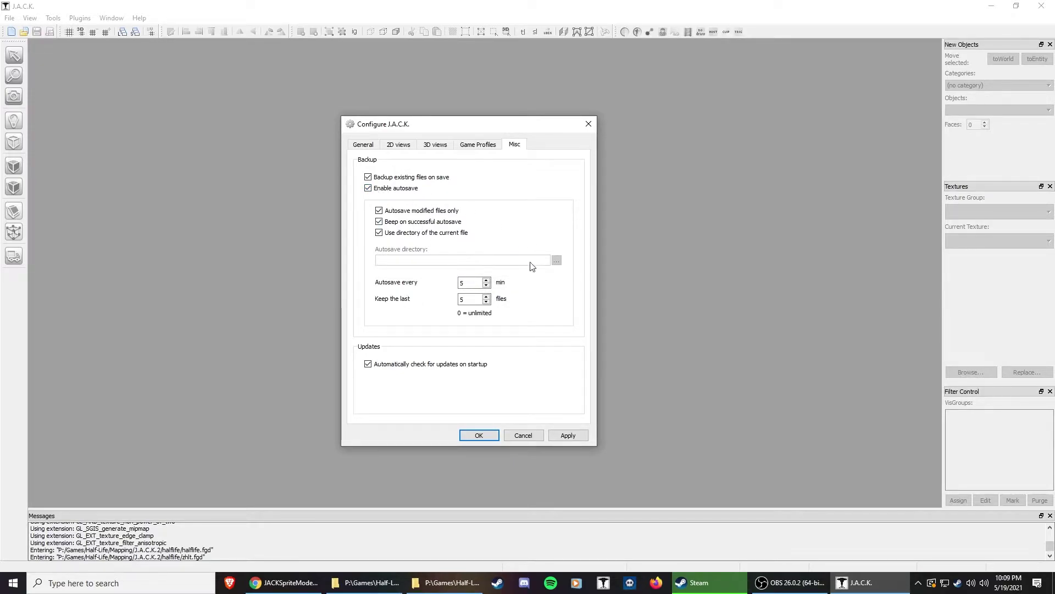
pyautogui.click(567, 436)
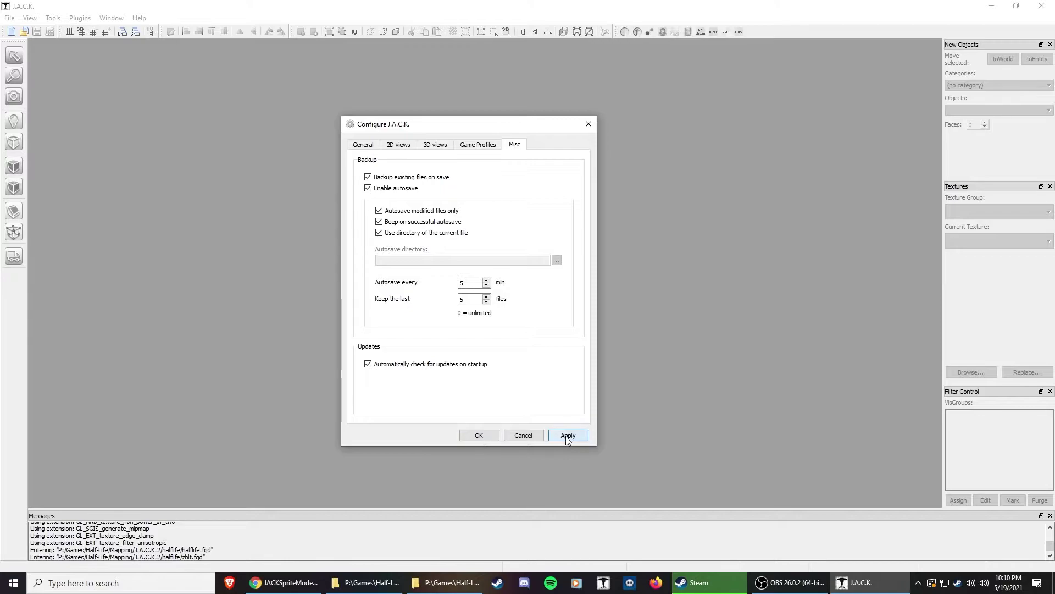
pyautogui.click(483, 435)
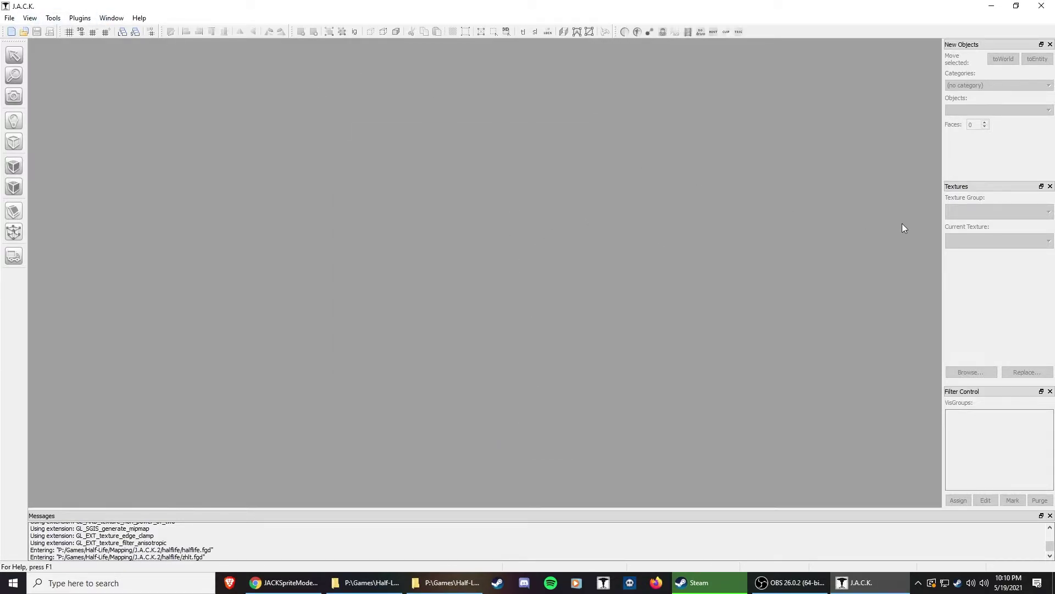
# Create a new map, accepting the 512×512×160 default room properties
pyautogui.click(9, 18)
pyautogui.click(37, 33)
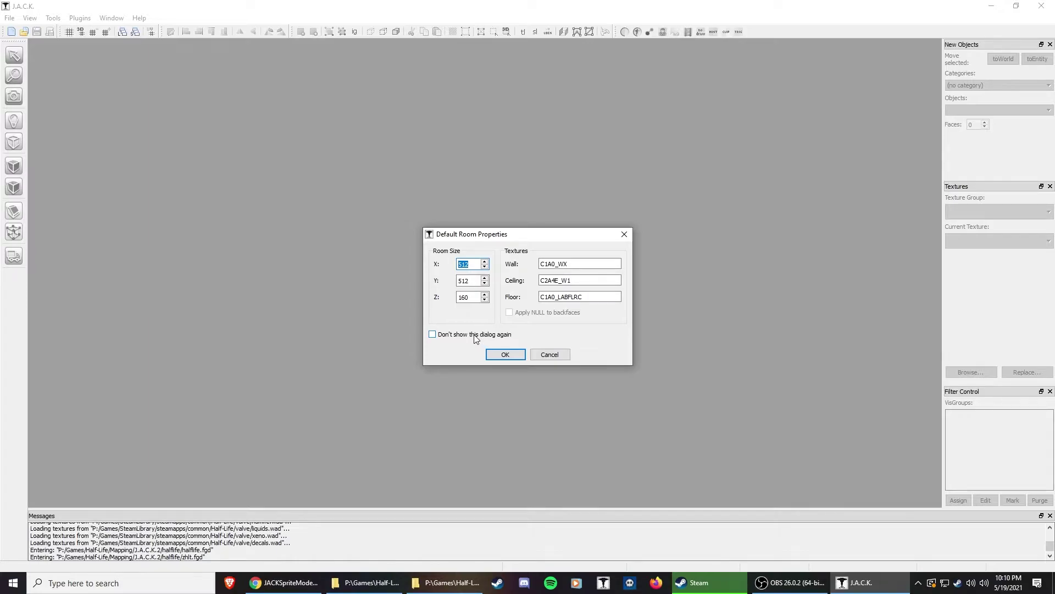
pyautogui.click(511, 359)
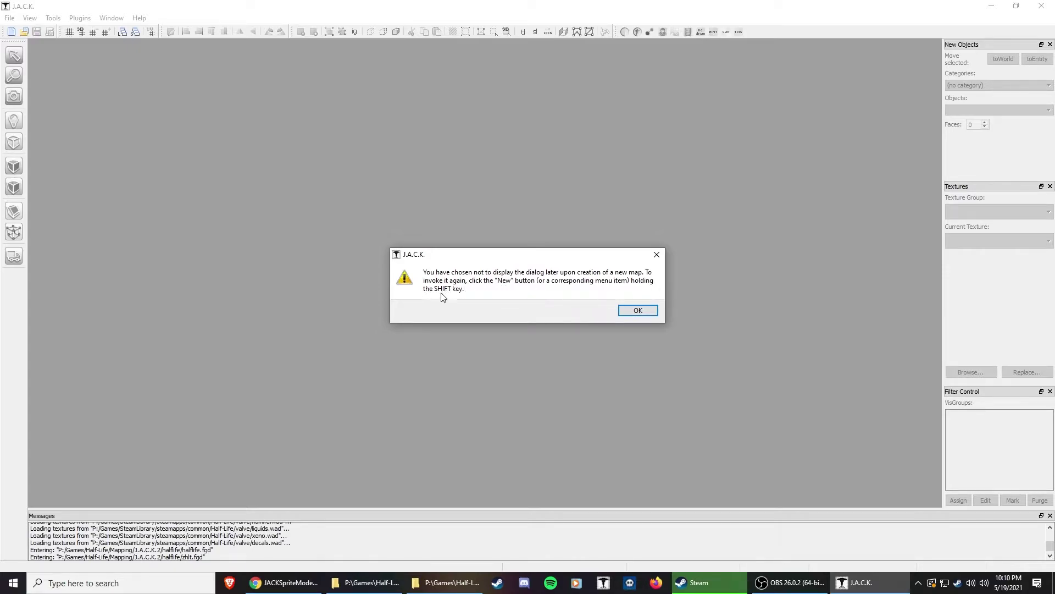
# Open Map1 and fly the free-look camera around the concrete room
pyautogui.click(637, 311)
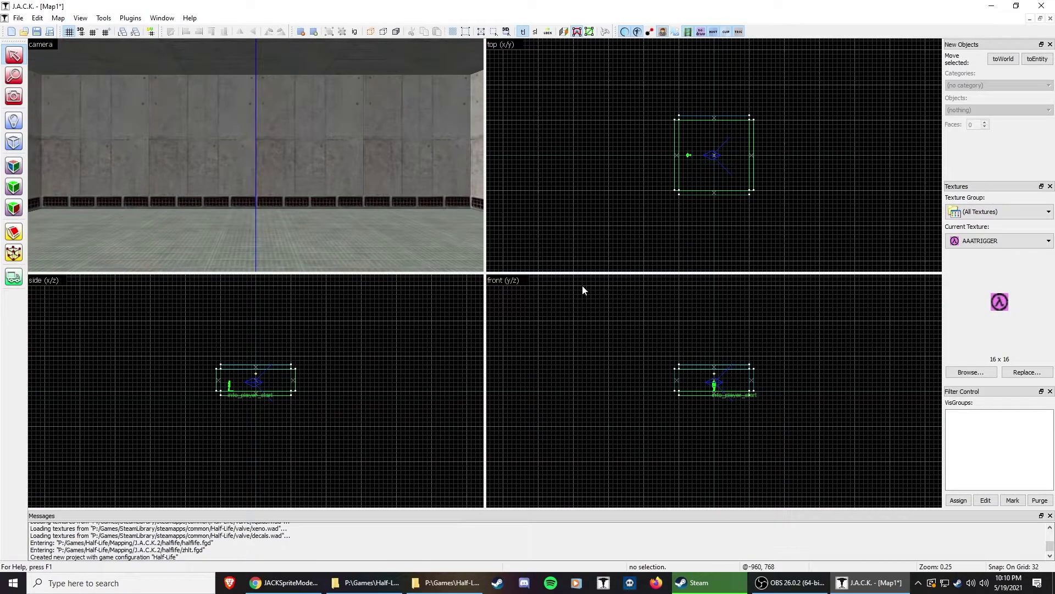
pyautogui.click(299, 197)
pyautogui.press('z')
pyautogui.press('d')
pyautogui.press('s')
pyautogui.press('d')
pyautogui.press('w')
pyautogui.press('d')
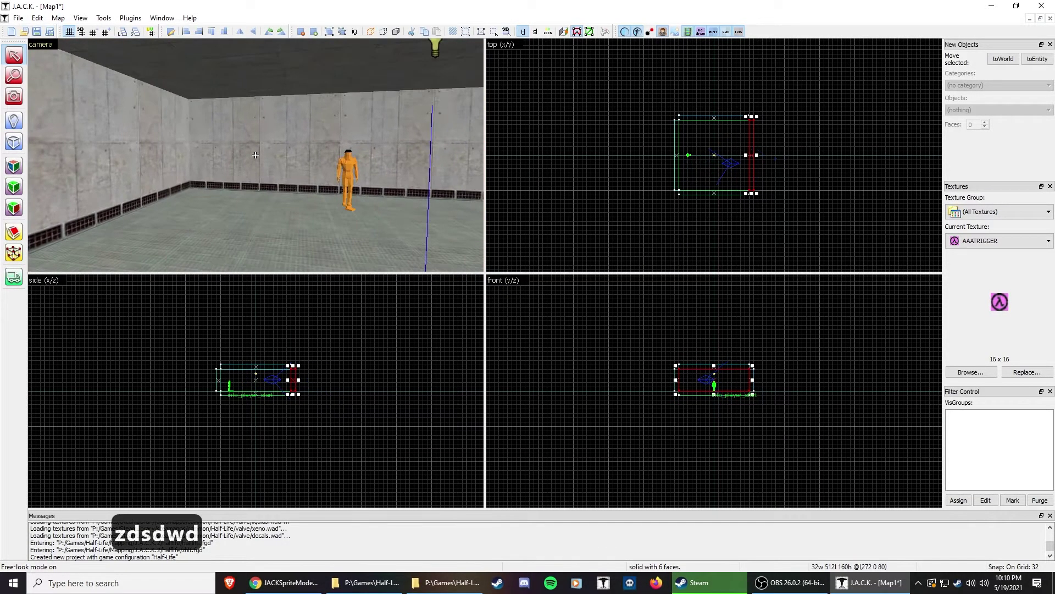
pyautogui.press('d')
pyautogui.press('w')
pyautogui.press('s')
pyautogui.press('a')
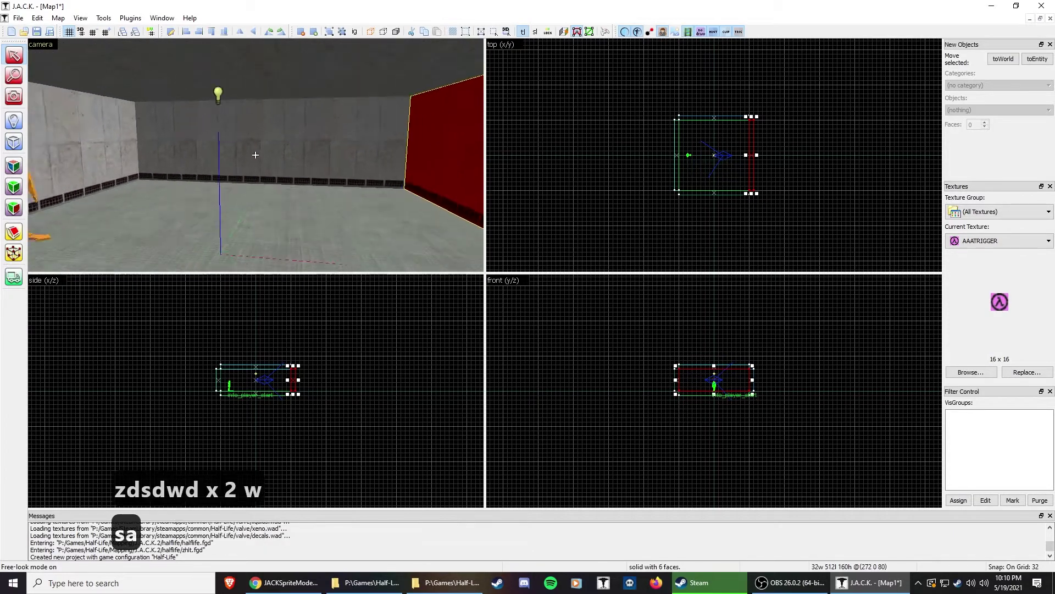
pyautogui.press('w')
pyautogui.press('d')
pyautogui.press('s')
pyautogui.press('a')
pyautogui.press('w')
pyautogui.press('d')
pyautogui.press('s')
pyautogui.press('z')
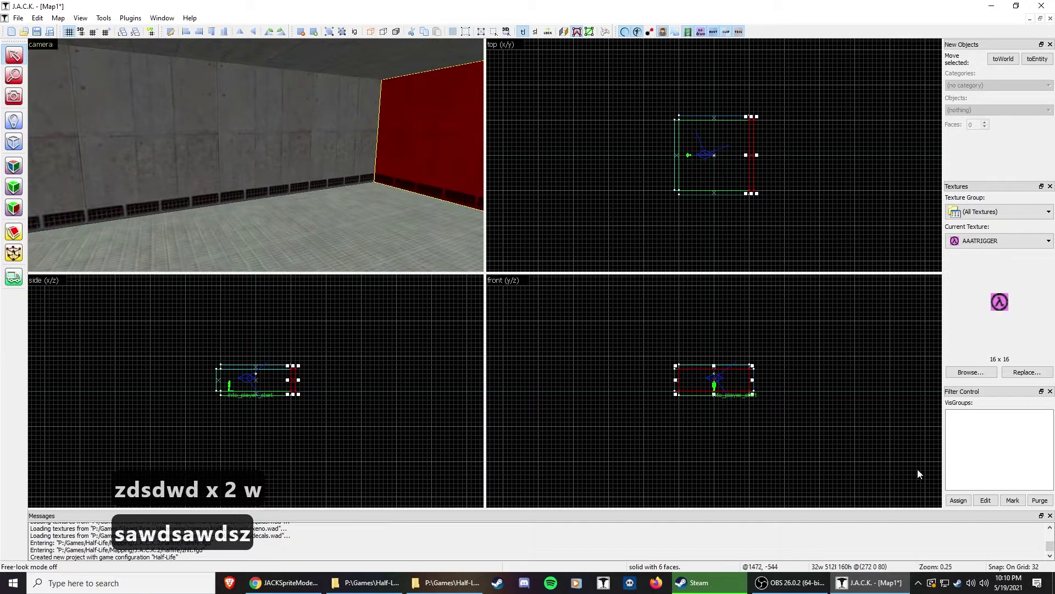
# Refocus the editor and turn the camera toward the player start and light
pyautogui.click(918, 583)
pyautogui.rightClick(886, 561)
pyautogui.click(848, 553)
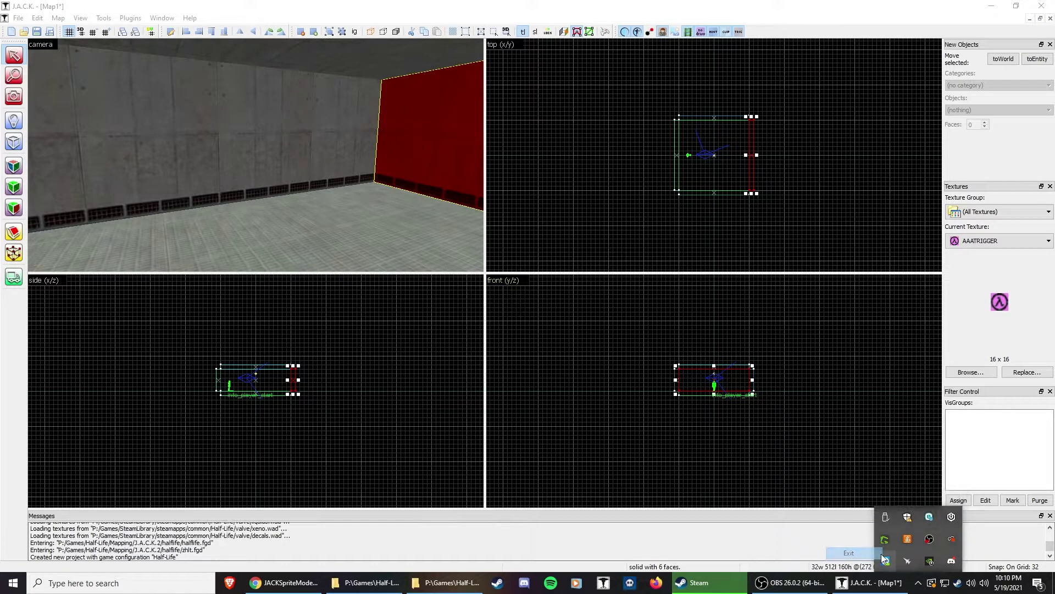
pyautogui.click(459, 8)
pyautogui.click(356, 213)
pyautogui.press('z')
pyautogui.press('s')
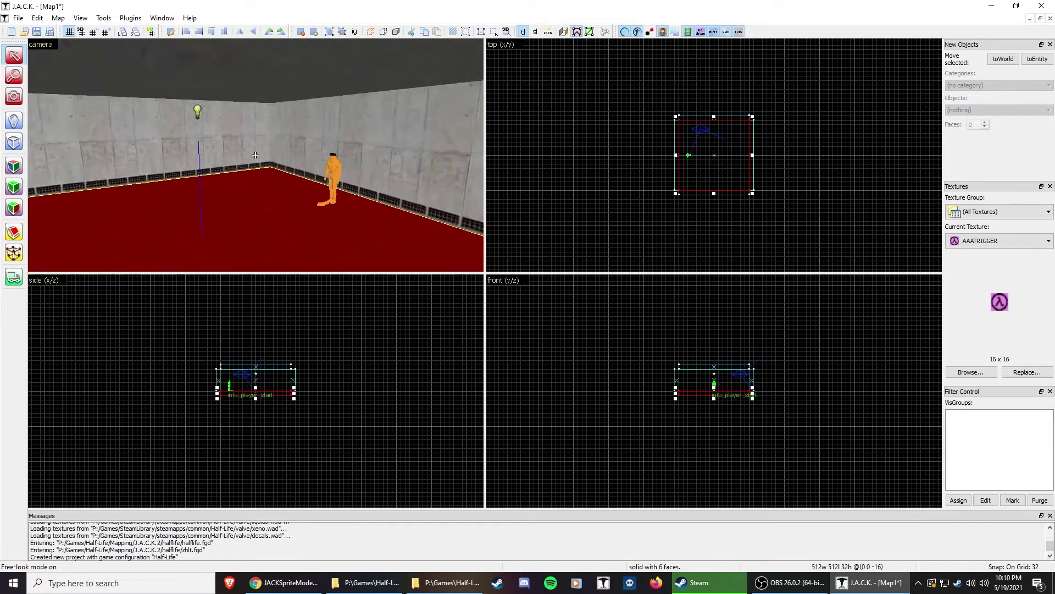
pyautogui.press('a')
pyautogui.press('z')
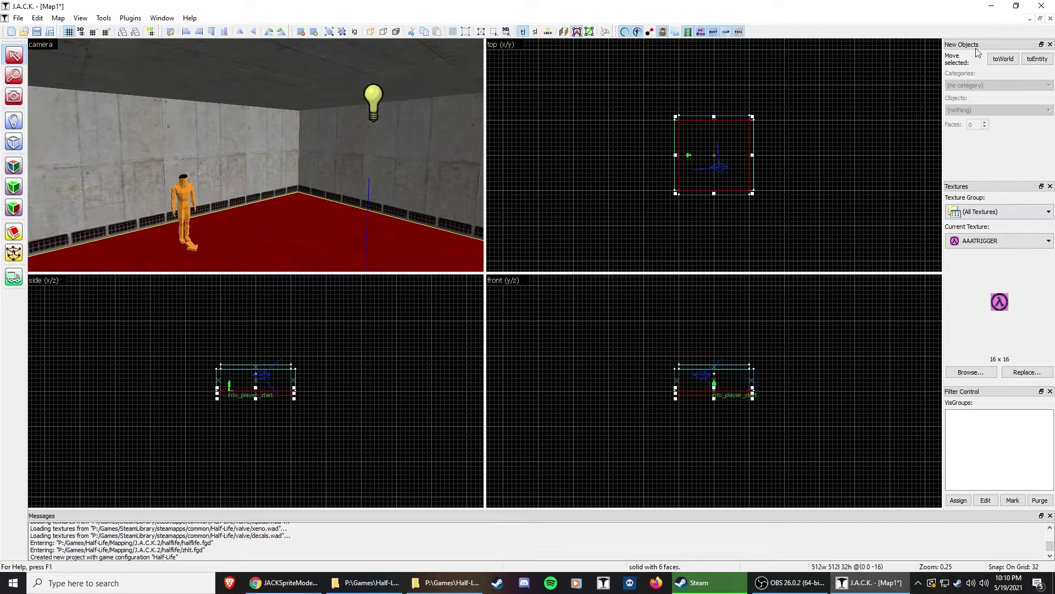
# Dock the New Objects panel under Textures, then try the Entity tool and return to Selection
pyautogui.moveTo(986, 43); pyautogui.dragTo(997, 284)
pyautogui.moveTo(982, 44); pyautogui.dragTo(1008, 301)
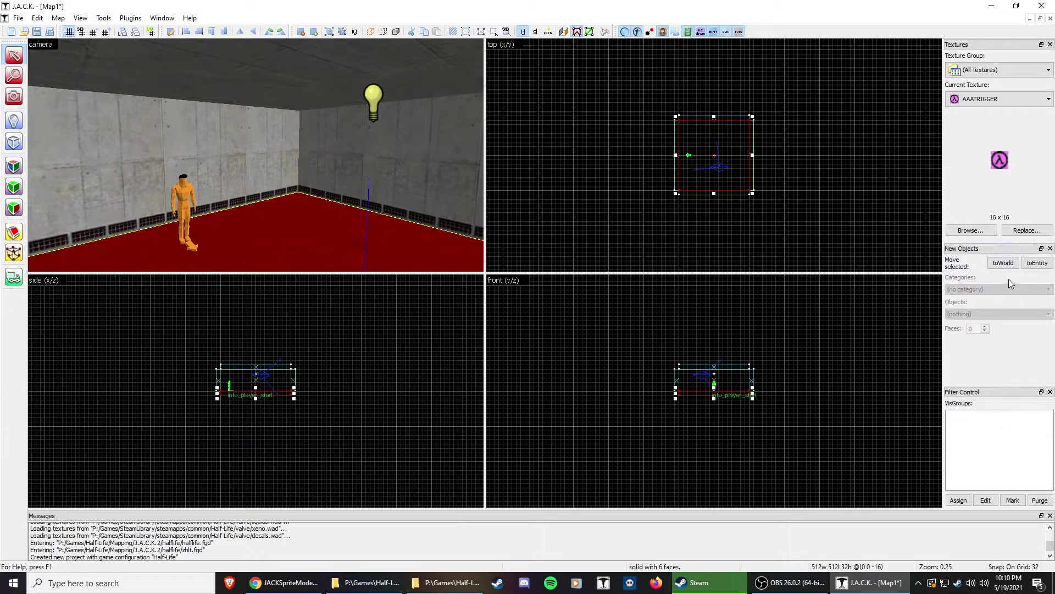
pyautogui.click(14, 121)
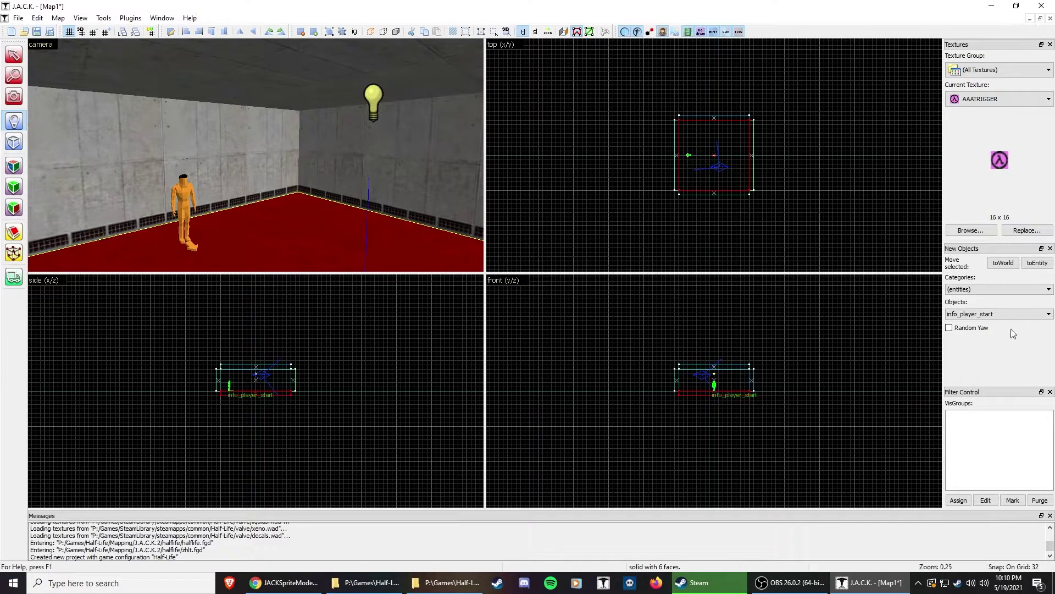
pyautogui.click(14, 55)
pyautogui.click(400, 97)
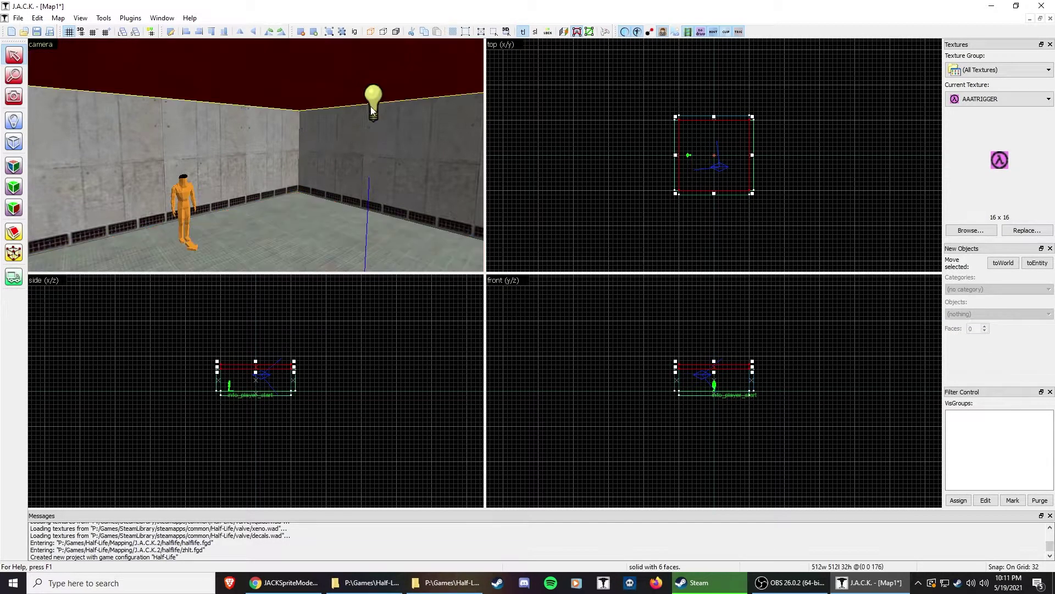
# Fly the camera to the info_player_start and select it
pyautogui.press('z')
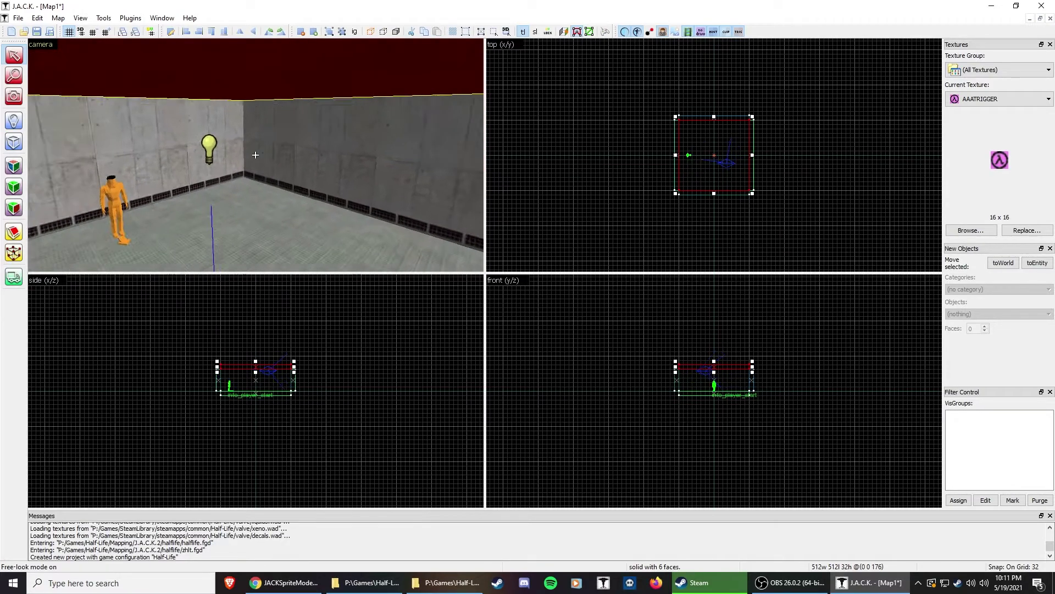
pyautogui.press('w')
pyautogui.press('a')
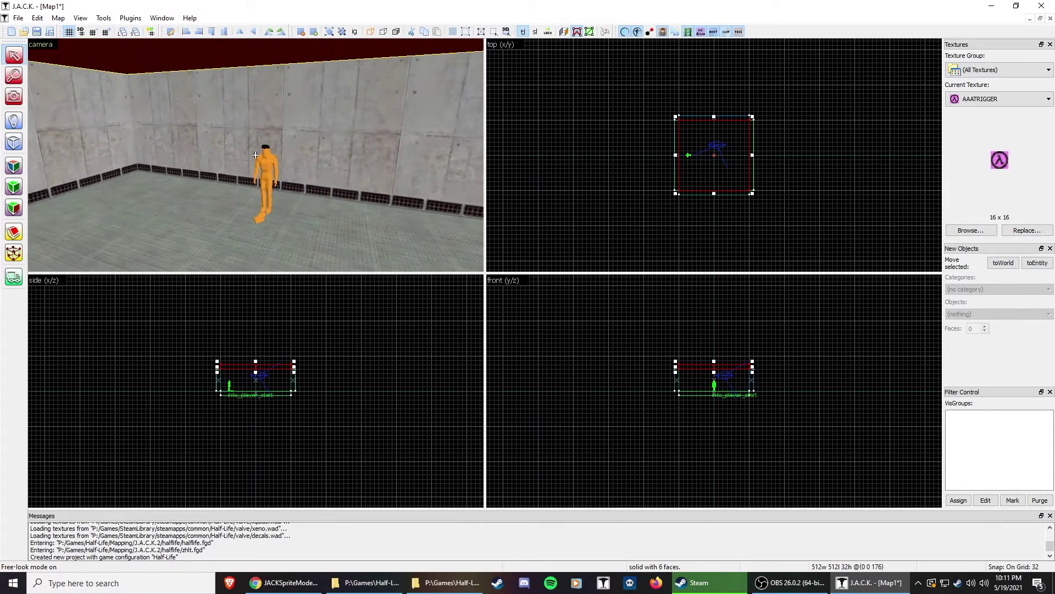
pyautogui.press('z')
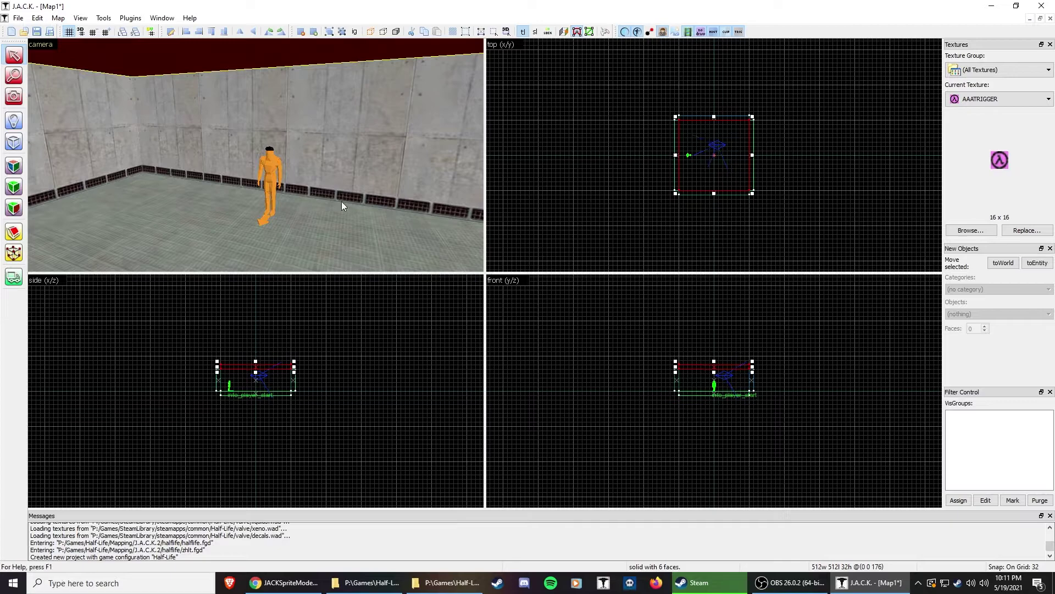
pyautogui.click(342, 201)
pyautogui.click(265, 171)
# Set the grid to 8 units and rotate the player start by 15 degrees
pyautogui.scroll(5, 692, 146)
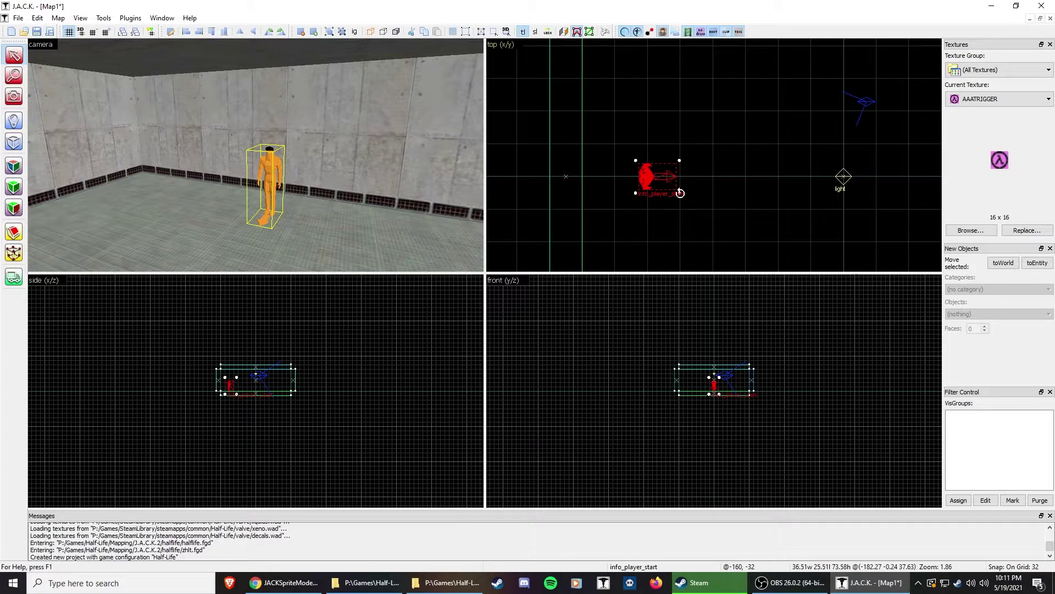
pyautogui.press('[')
pyautogui.press('[')
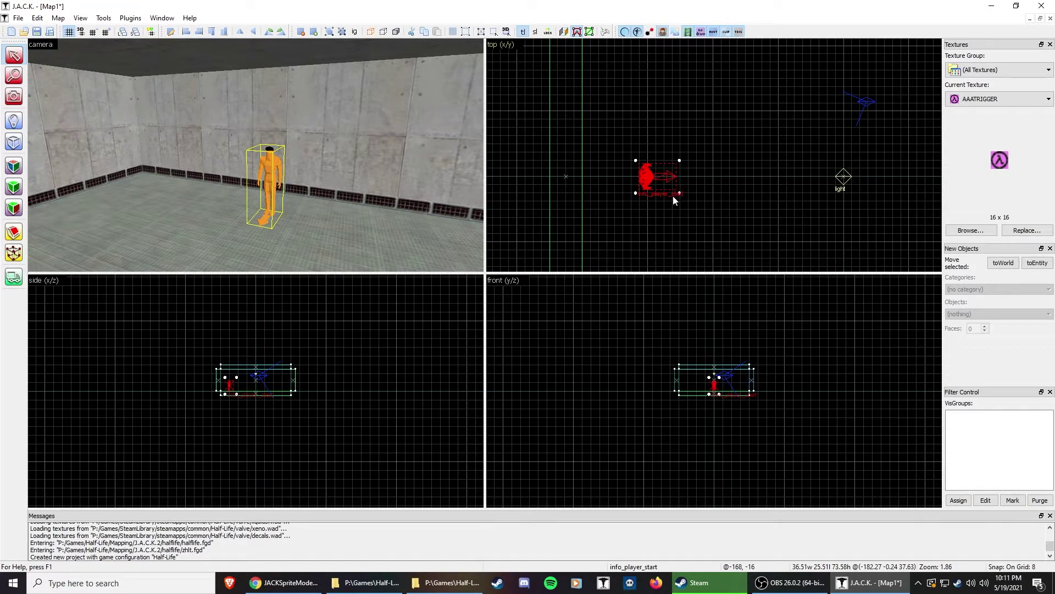
pyautogui.click(672, 196)
pyautogui.moveTo(678, 193); pyautogui.dragTo(583, 247)
# Turn off default fixed-degree rotation and freely rotate the player start to about 90°
pyautogui.click(104, 18)
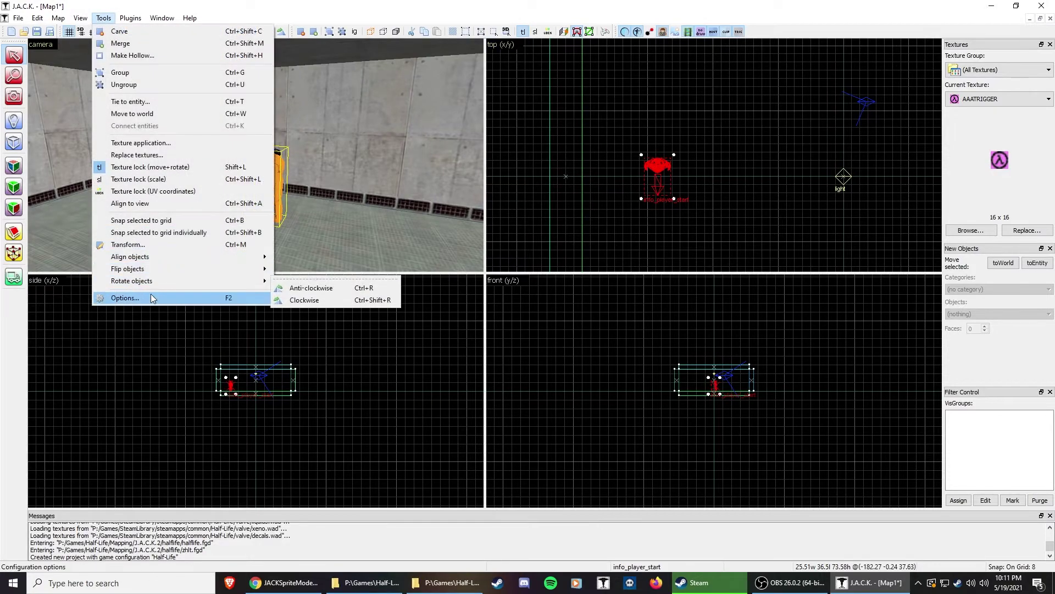
pyautogui.click(132, 295)
pyautogui.click(459, 148)
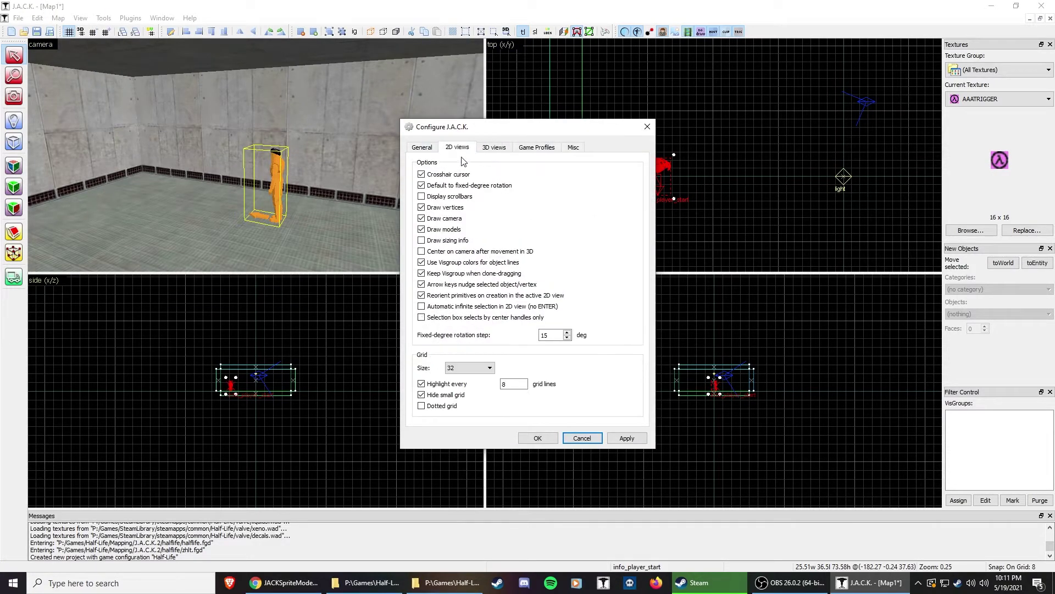
pyautogui.click(422, 186)
pyautogui.click(537, 437)
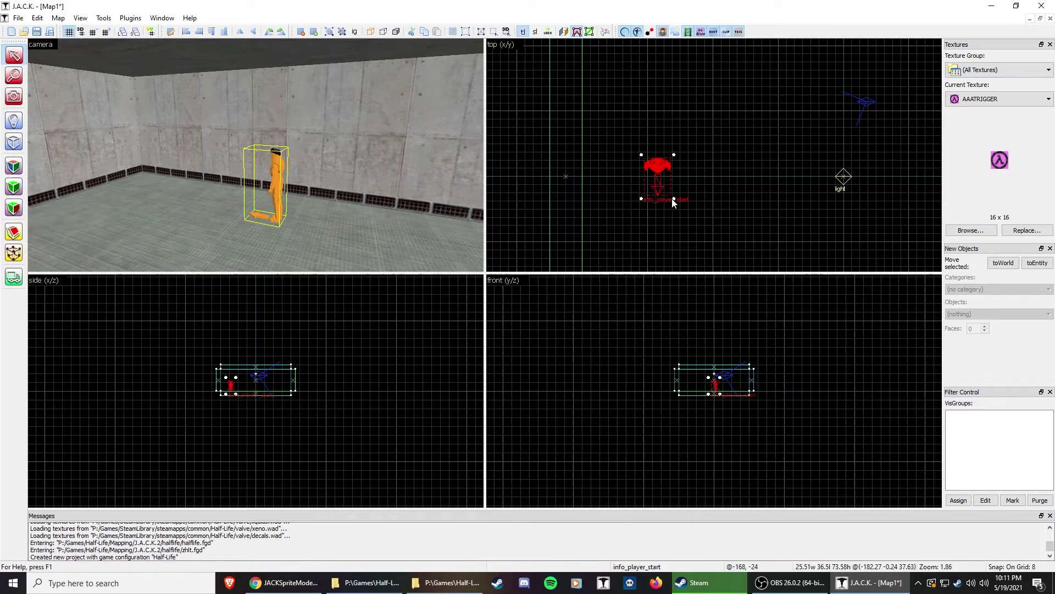
pyautogui.moveTo(674, 202); pyautogui.dragTo(545, 97)
# Select a wall and rotate it freely
pyautogui.click(319, 115)
pyautogui.scroll(-4, 654, 117)
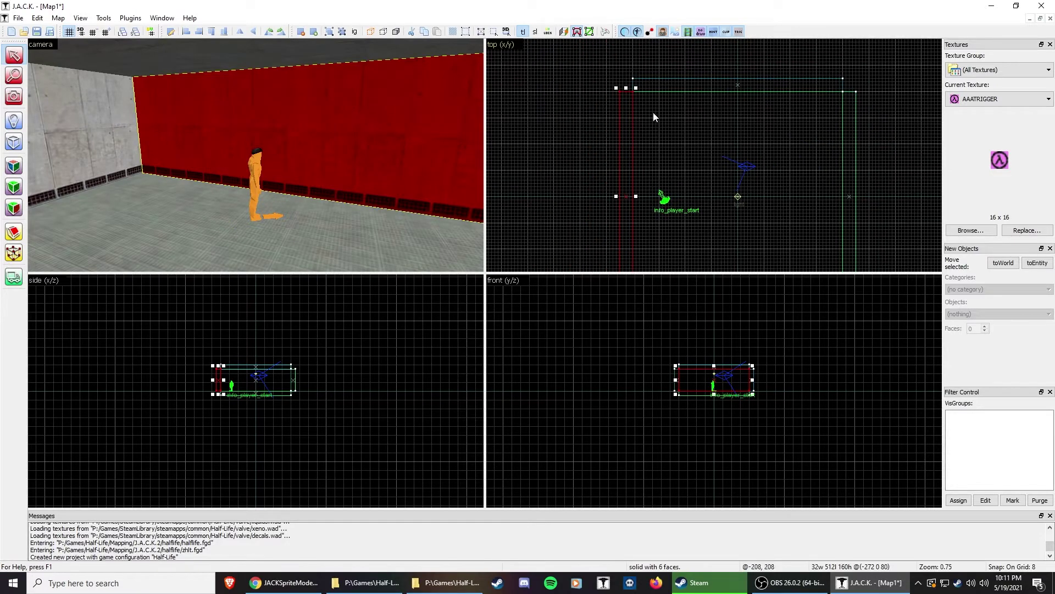
pyautogui.scroll(-3, 638, 108)
pyautogui.moveTo(639, 99)
pyautogui.mouseDown()
pyautogui.moveTo(680, 169)
pyautogui.moveTo(671, 140)
pyautogui.moveTo(676, 166)
pyautogui.moveTo(687, 147)
pyautogui.moveTo(637, 104)
pyautogui.mouseUp()
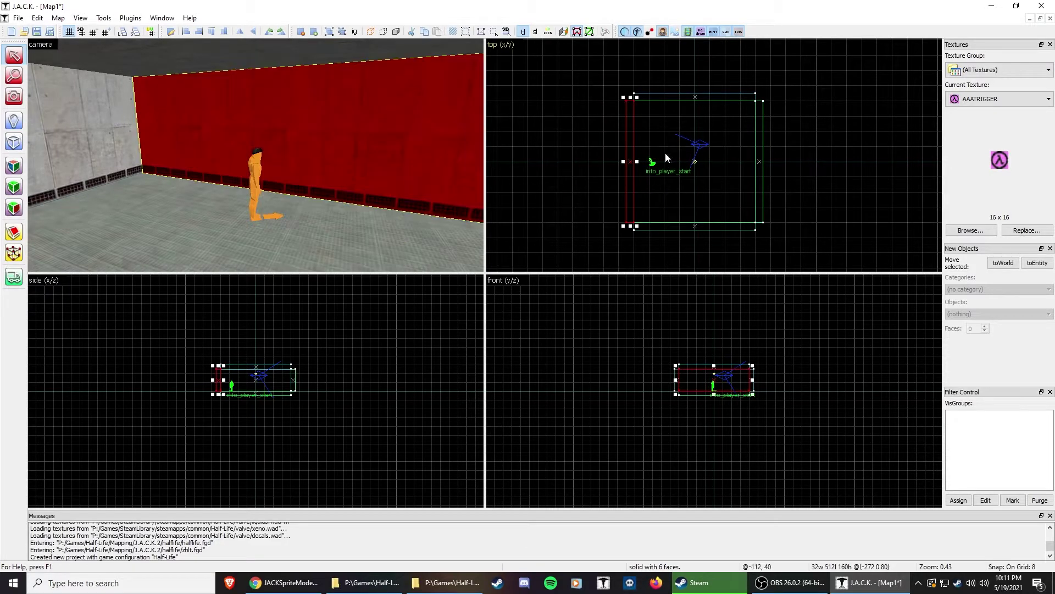
# Reapply the 2D view options and rotate the wall back toward its original angle
pyautogui.click(103, 18)
pyautogui.click(131, 297)
pyautogui.click(457, 147)
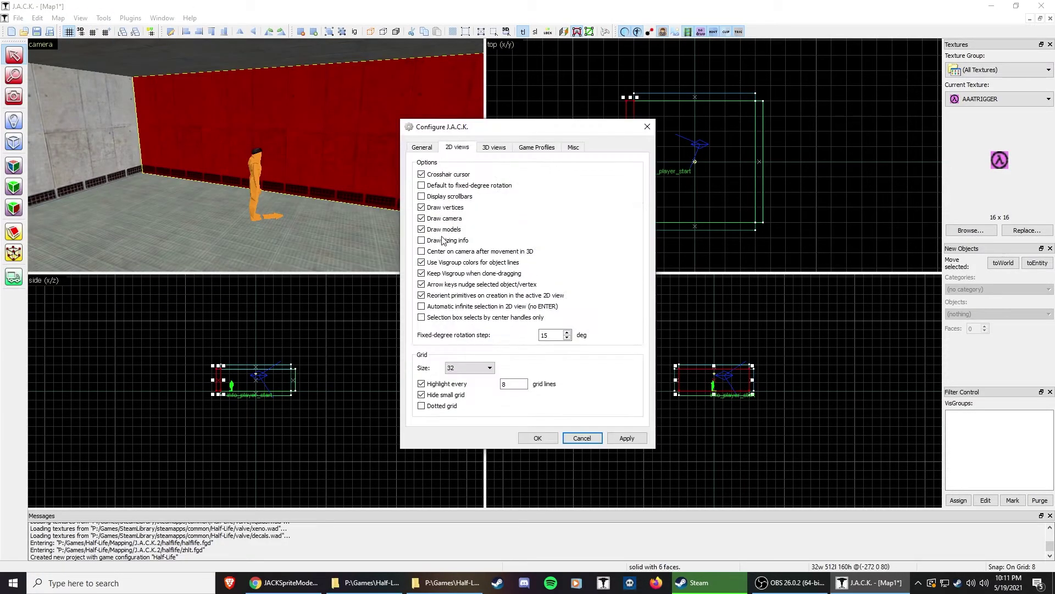
pyautogui.click(620, 438)
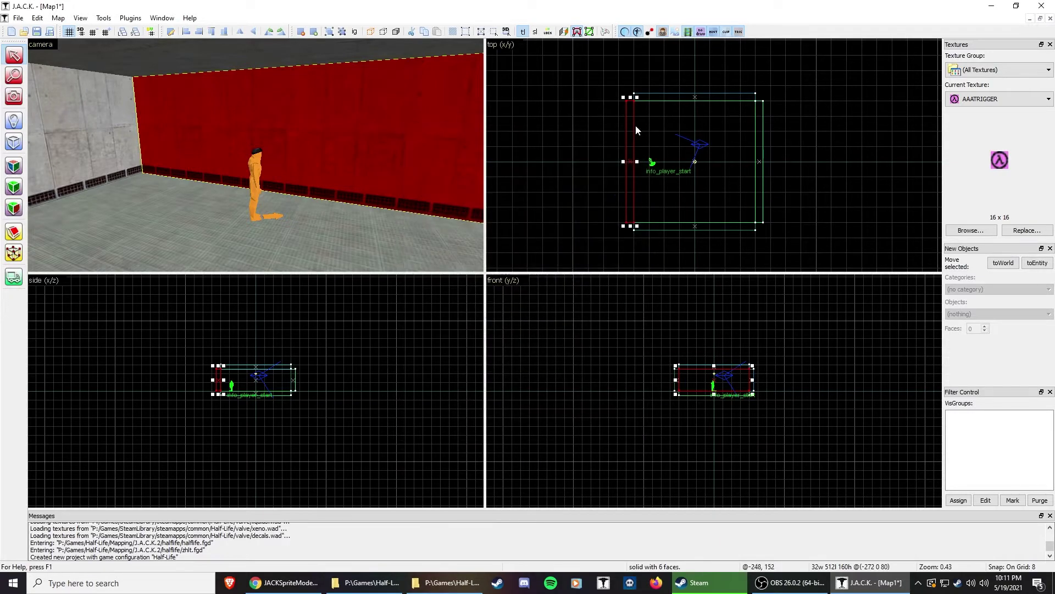
pyautogui.moveTo(637, 98)
pyautogui.mouseDown()
pyautogui.moveTo(688, 160)
pyautogui.moveTo(657, 236)
pyautogui.moveTo(631, 238)
pyautogui.moveTo(700, 165)
pyautogui.moveTo(620, 247)
pyautogui.moveTo(720, 164)
pyautogui.moveTo(653, 259)
pyautogui.moveTo(645, 248)
pyautogui.moveTo(679, 217)
pyautogui.moveTo(632, 216)
pyautogui.moveTo(701, 212)
pyautogui.moveTo(608, 216)
pyautogui.moveTo(636, 212)
pyautogui.moveTo(596, 229)
pyautogui.moveTo(666, 200)
pyautogui.moveTo(615, 210)
pyautogui.moveTo(680, 197)
pyautogui.mouseUp()
# Undo the wall rotation, place an env_message on the floor and raise it
pyautogui.hotkey('ctrl', 'z')
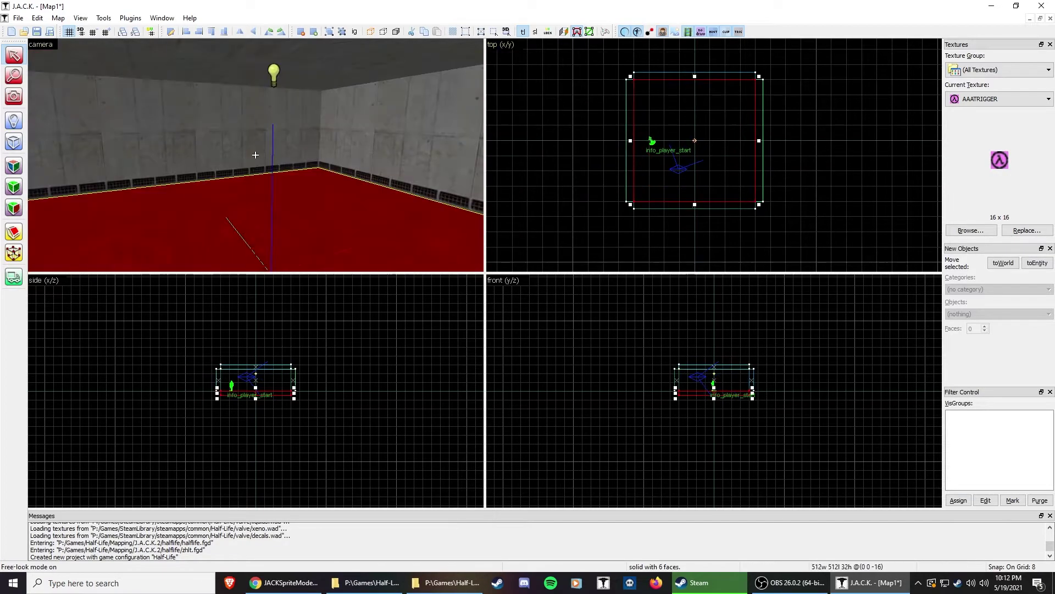
pyautogui.click(16, 121)
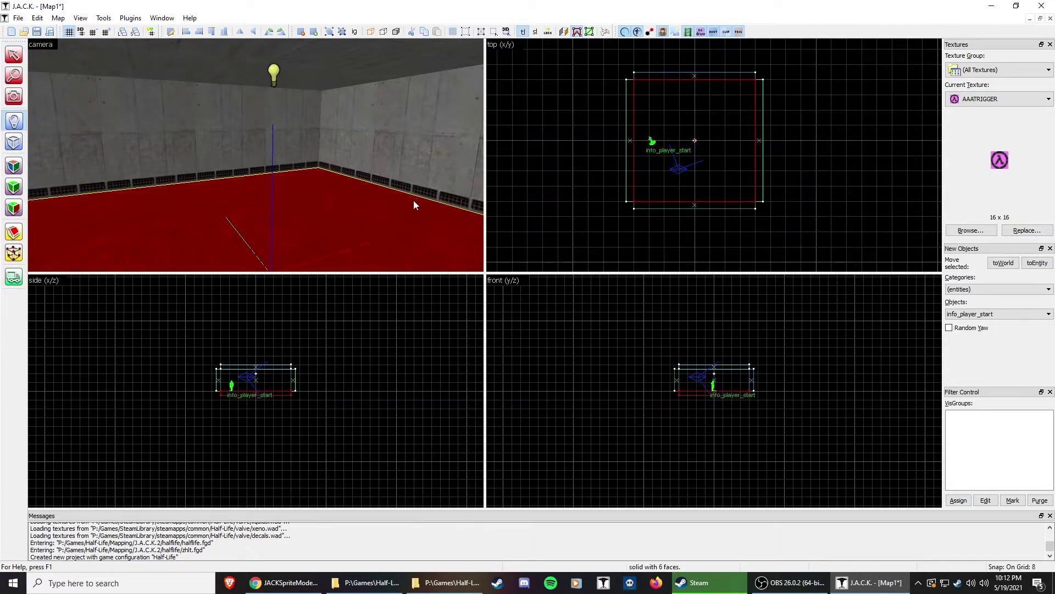
pyautogui.click(995, 314)
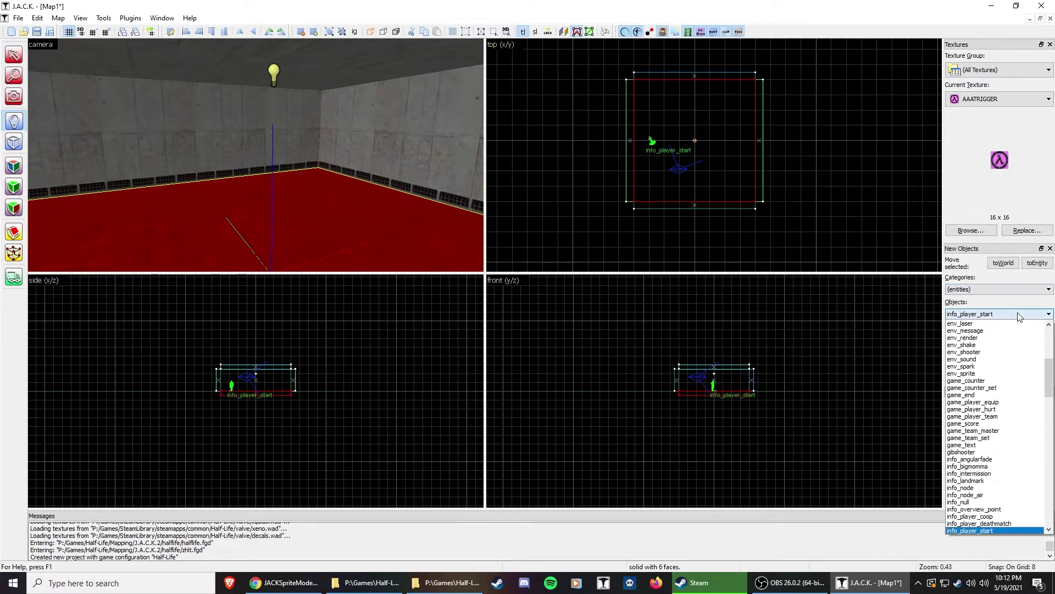
pyautogui.click(982, 332)
pyautogui.click(221, 229)
pyautogui.click(12, 58)
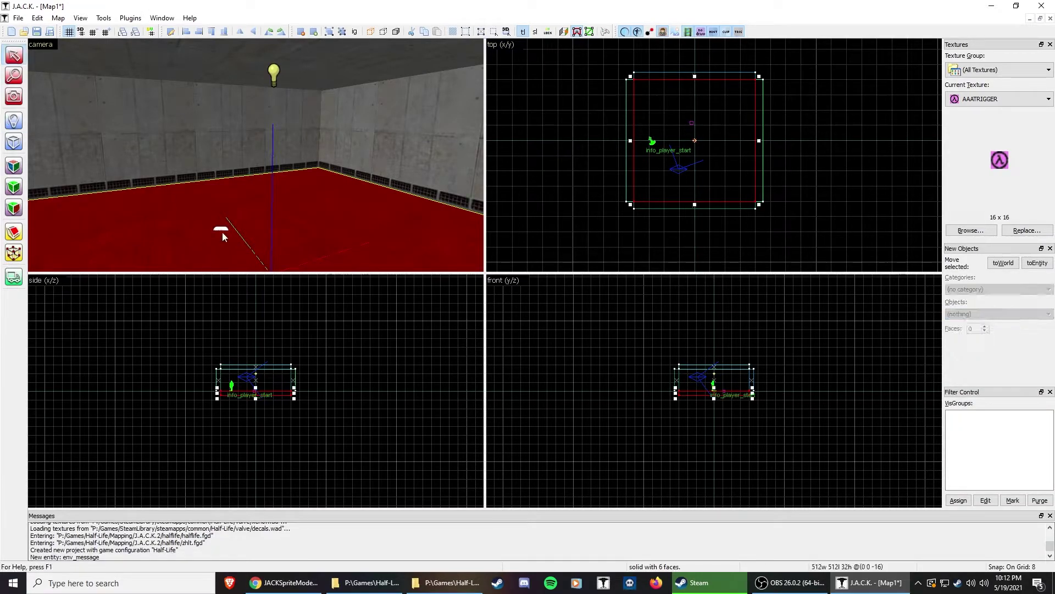
pyautogui.click(221, 229)
pyautogui.moveTo(724, 392); pyautogui.dragTo(724, 378)
# Fly the free-look camera up to inspect the raised env_message
pyautogui.press('z')
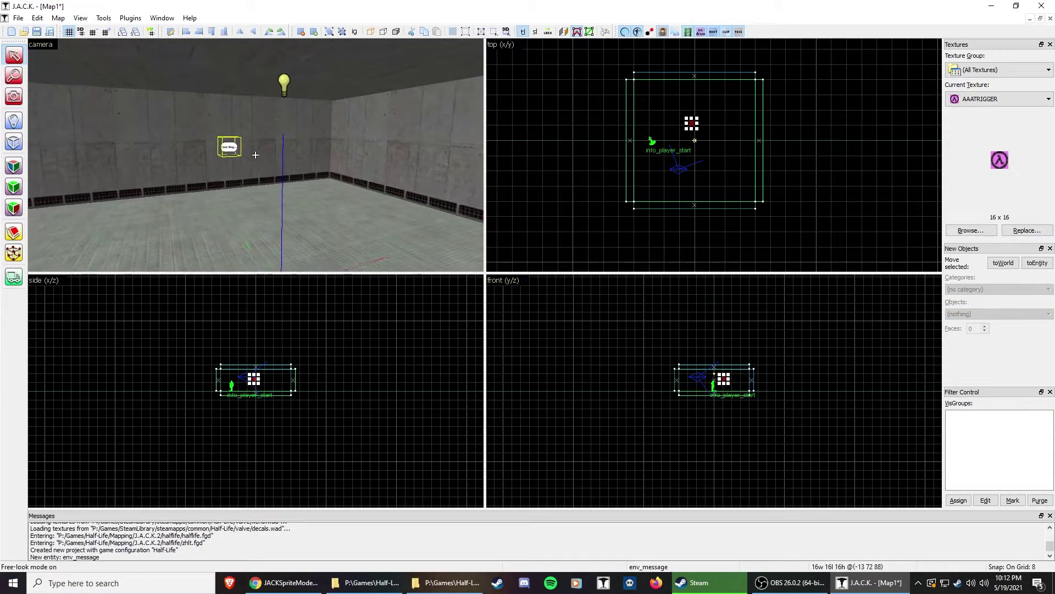
pyautogui.press('w')
pyautogui.press('s')
pyautogui.press('z')
pyautogui.press('z')
pyautogui.press('w')
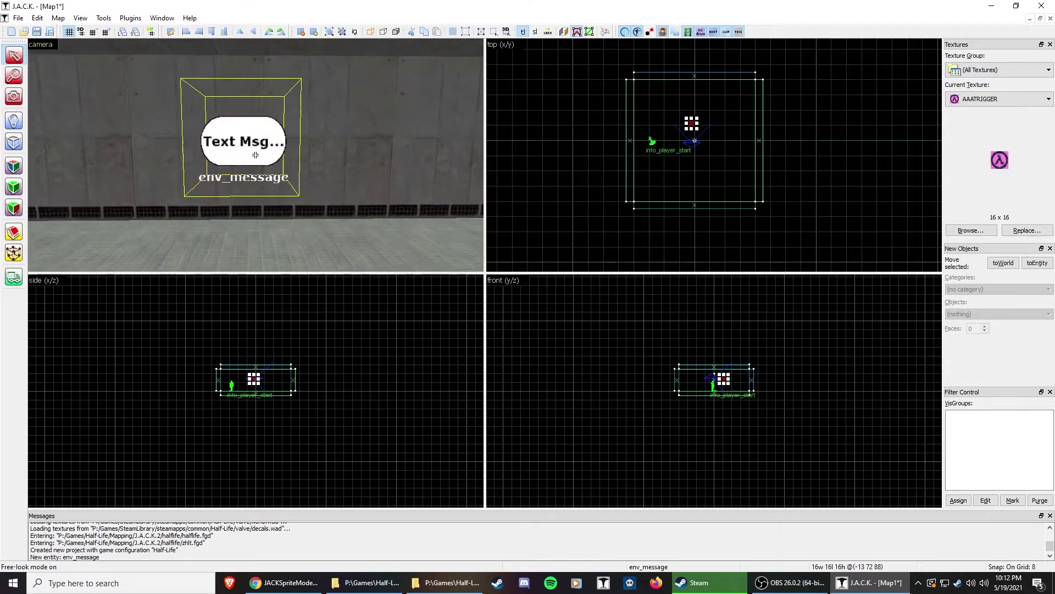
pyautogui.press('s')
pyautogui.press('z')
# Place an env_shake, move it toward the room centre and lift it off the floor
pyautogui.click(13, 119)
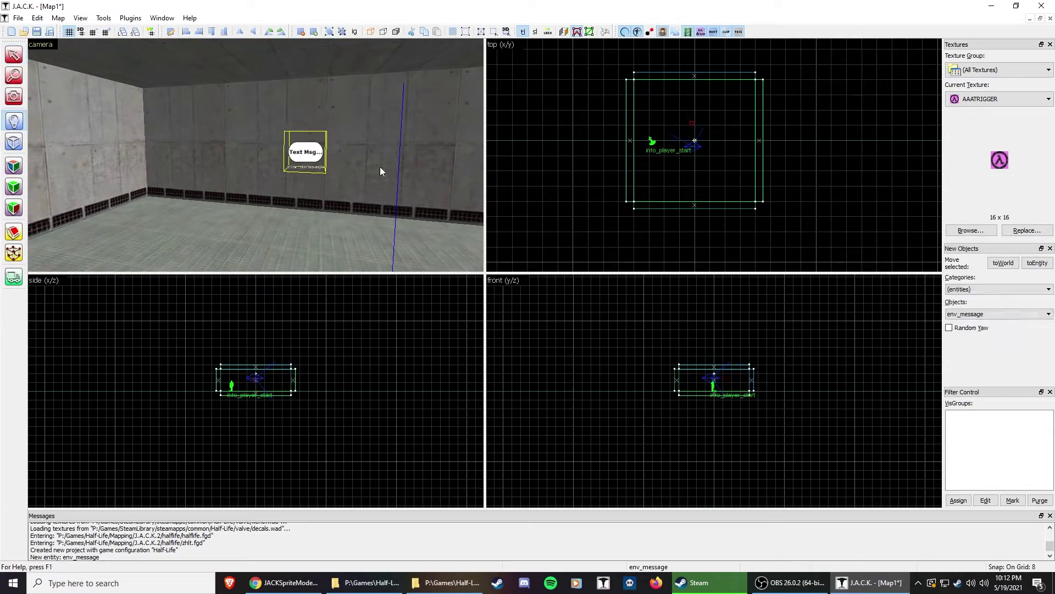
pyautogui.click(996, 313)
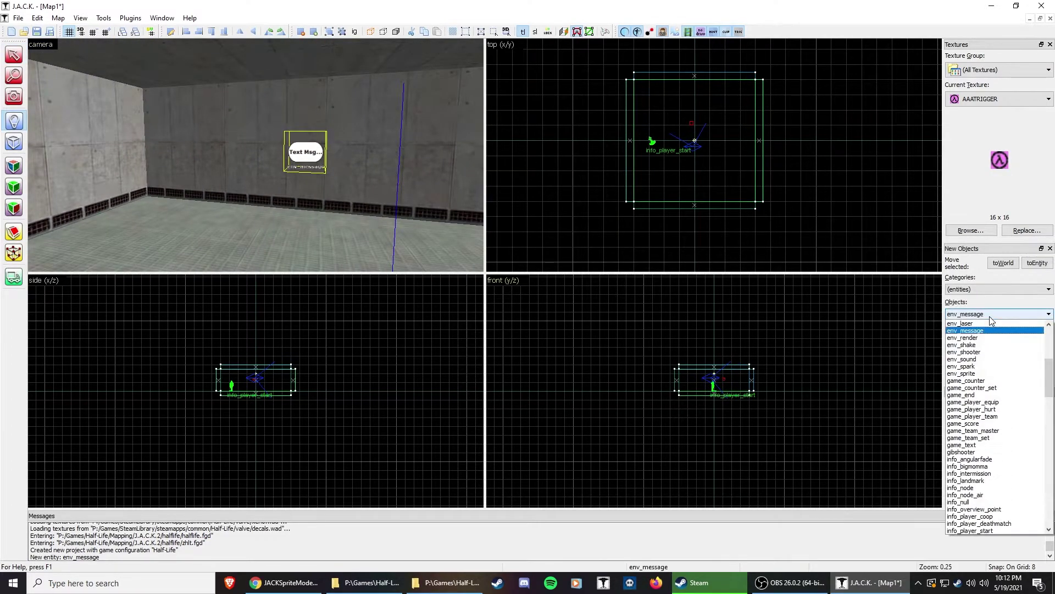
pyautogui.click(986, 344)
pyautogui.click(227, 238)
pyautogui.hotkey('shift', 's')
pyautogui.click(227, 235)
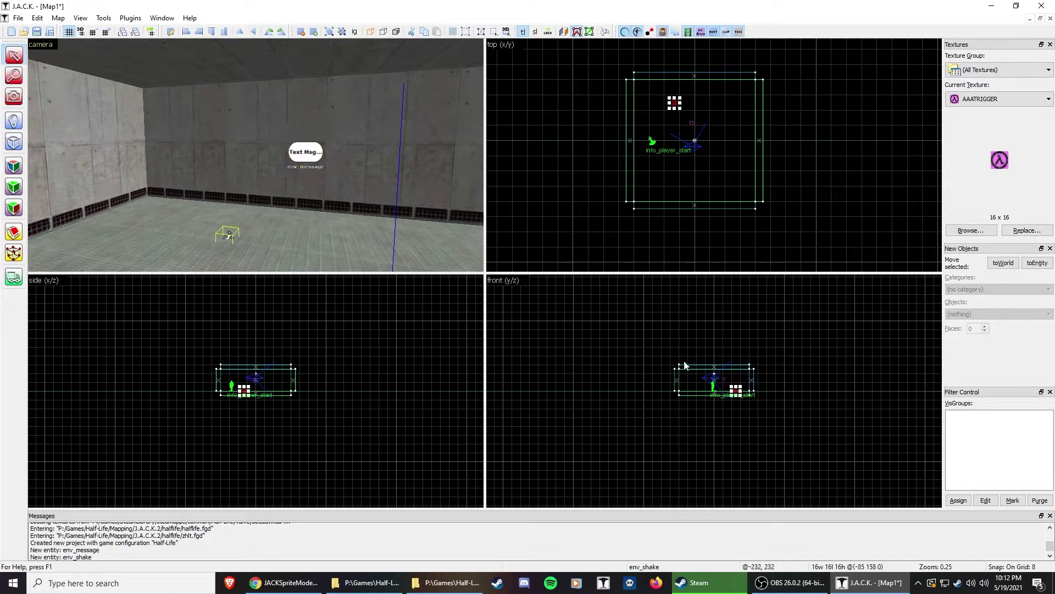
pyautogui.moveTo(674, 102); pyautogui.dragTo(682, 134)
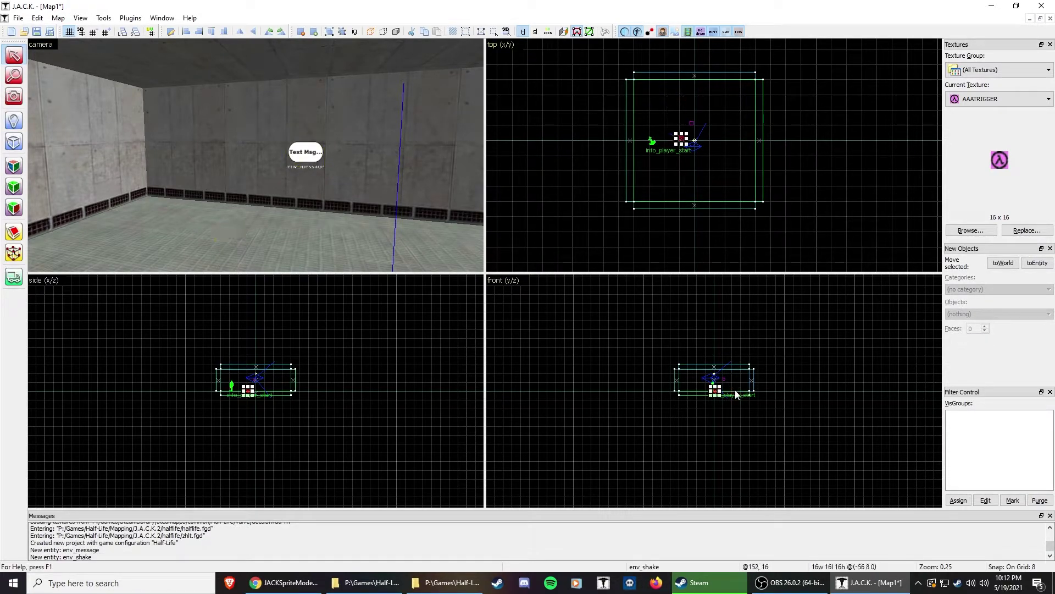
pyautogui.scroll(5, 720, 389)
pyautogui.moveTo(723, 385); pyautogui.dragTo(729, 345)
# Place an info_target in the room and raise it up beside the env_message
pyautogui.press('z')
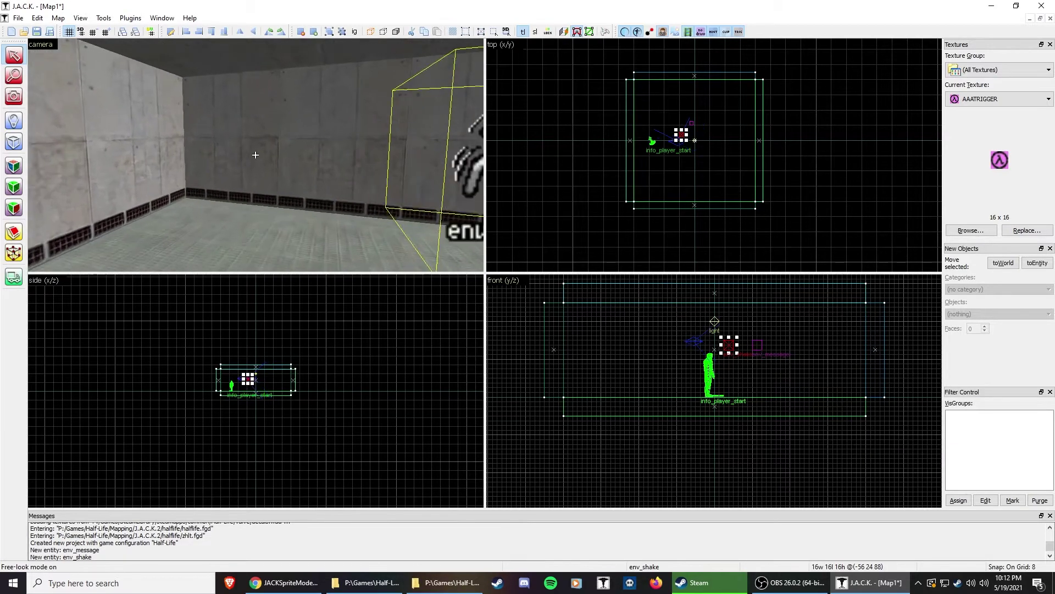
pyautogui.press('s')
pyautogui.press('z')
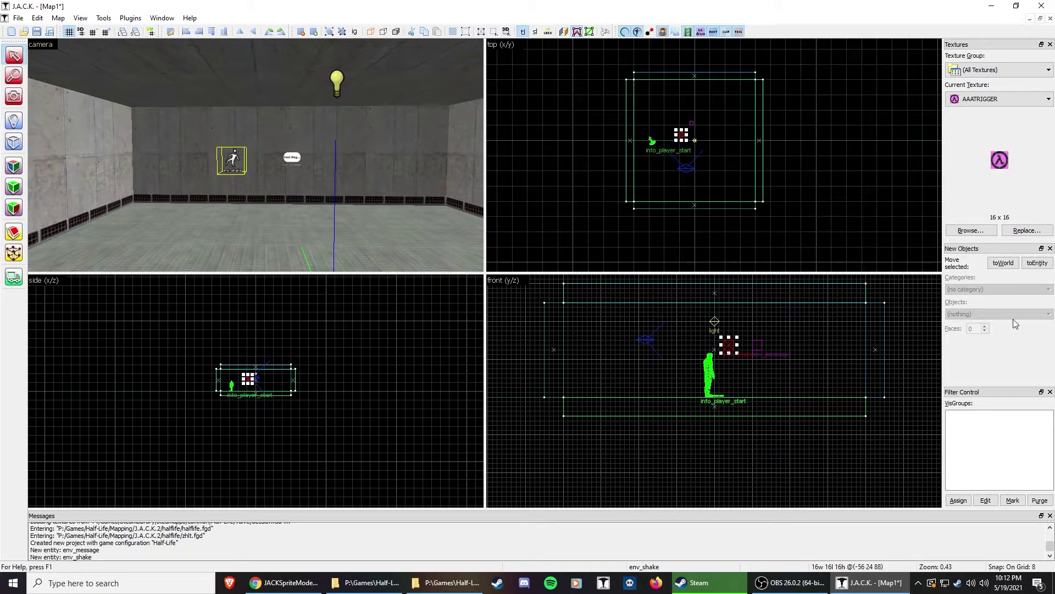
pyautogui.click(14, 120)
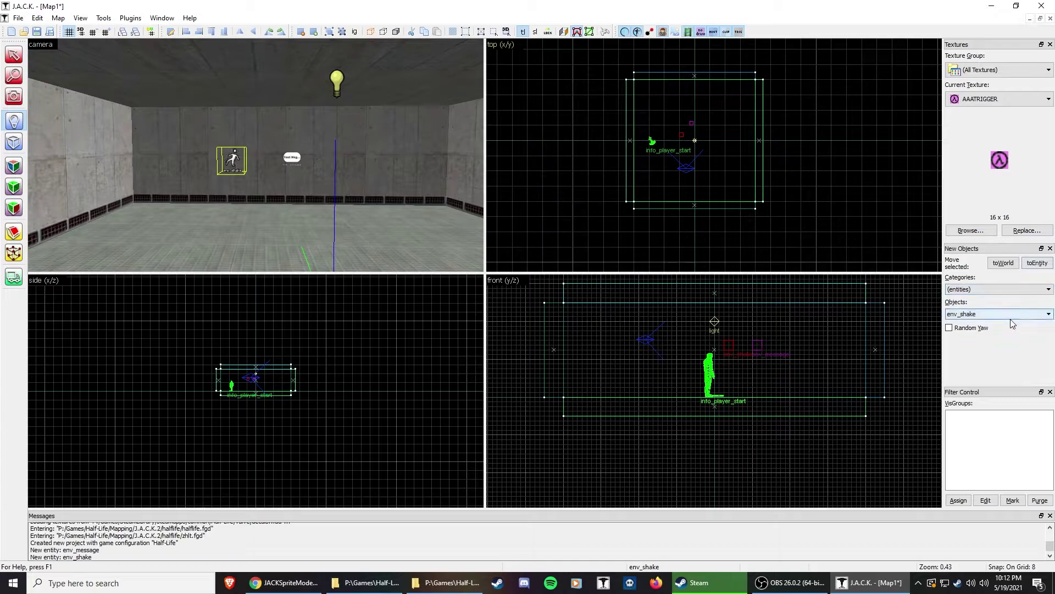
pyautogui.click(1048, 313)
pyautogui.moveTo(1048, 365); pyautogui.dragTo(1048, 404)
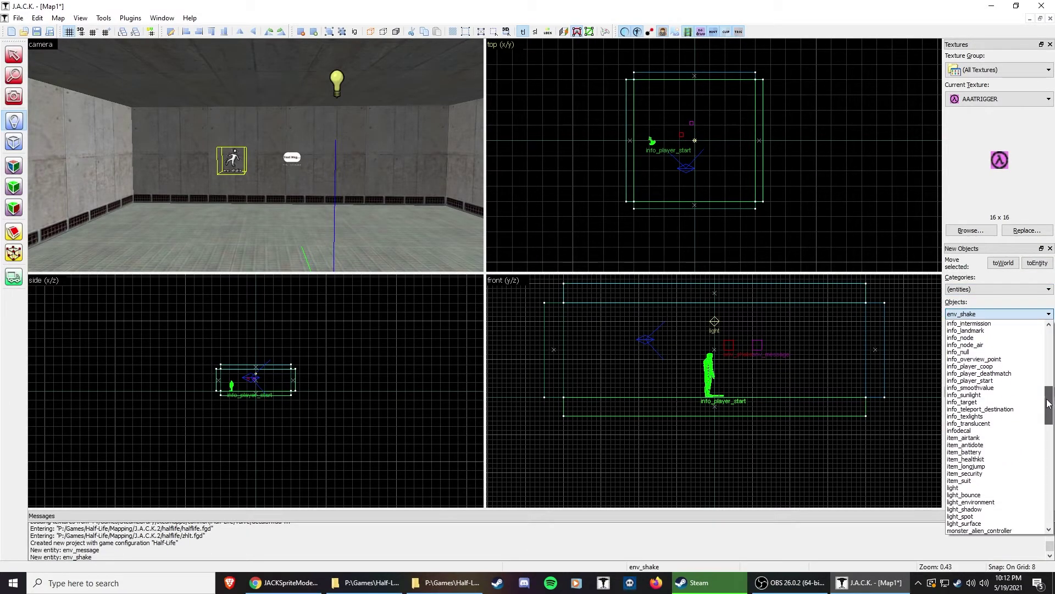
pyautogui.click(963, 401)
pyautogui.click(200, 236)
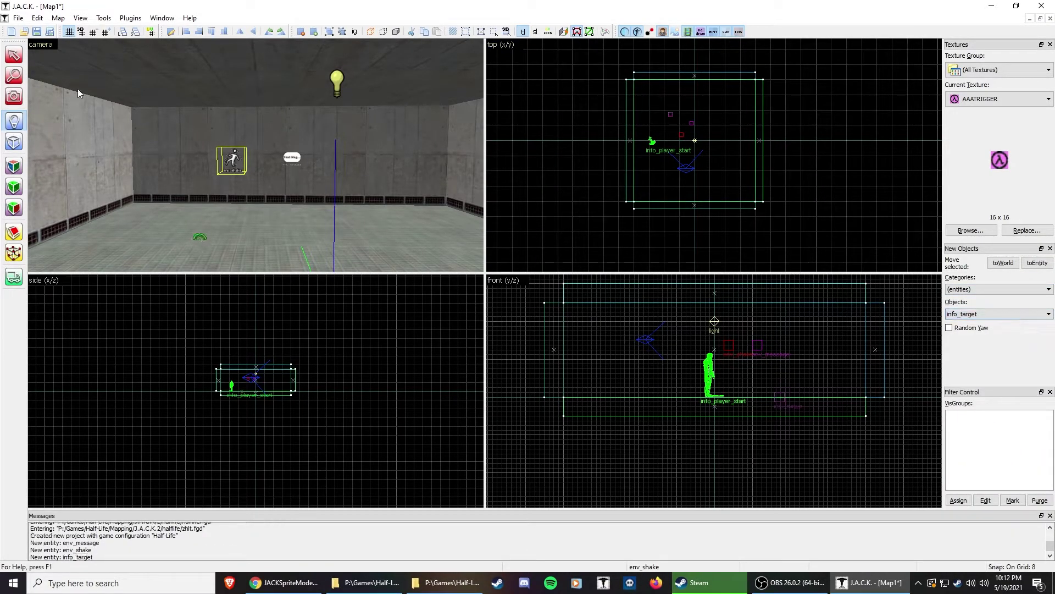
pyautogui.click(14, 54)
pyautogui.click(200, 236)
pyautogui.scroll(2, 761, 405)
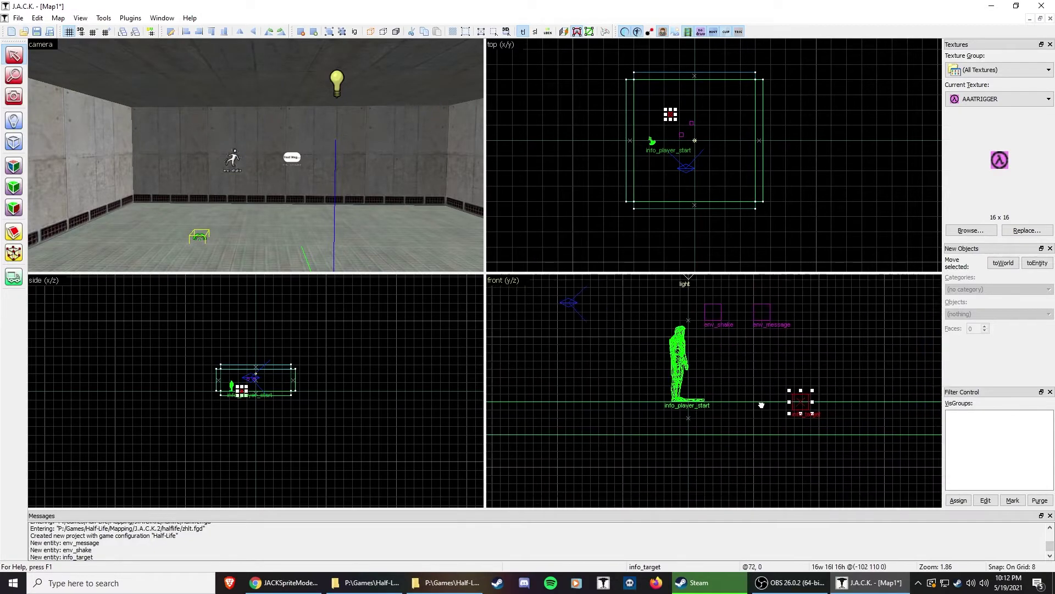
pyautogui.moveTo(762, 405); pyautogui.dragTo(736, 443, button='middle')
pyautogui.moveTo(774, 439); pyautogui.dragTo(777, 351)
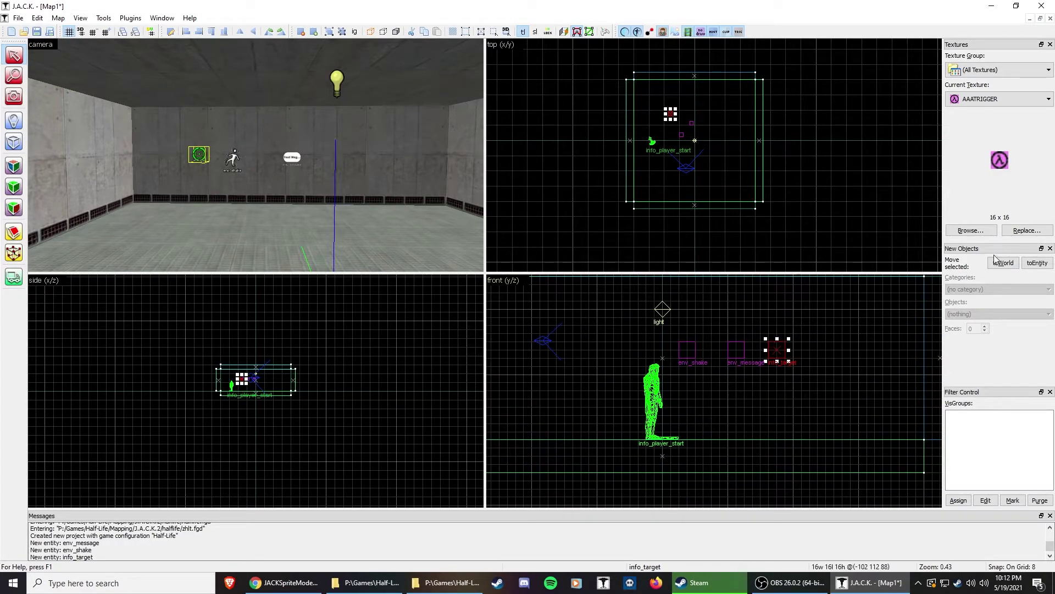
# Place a scripted_sequence standing on the room floor and inspect it in 3D
pyautogui.click(16, 121)
pyautogui.click(1023, 315)
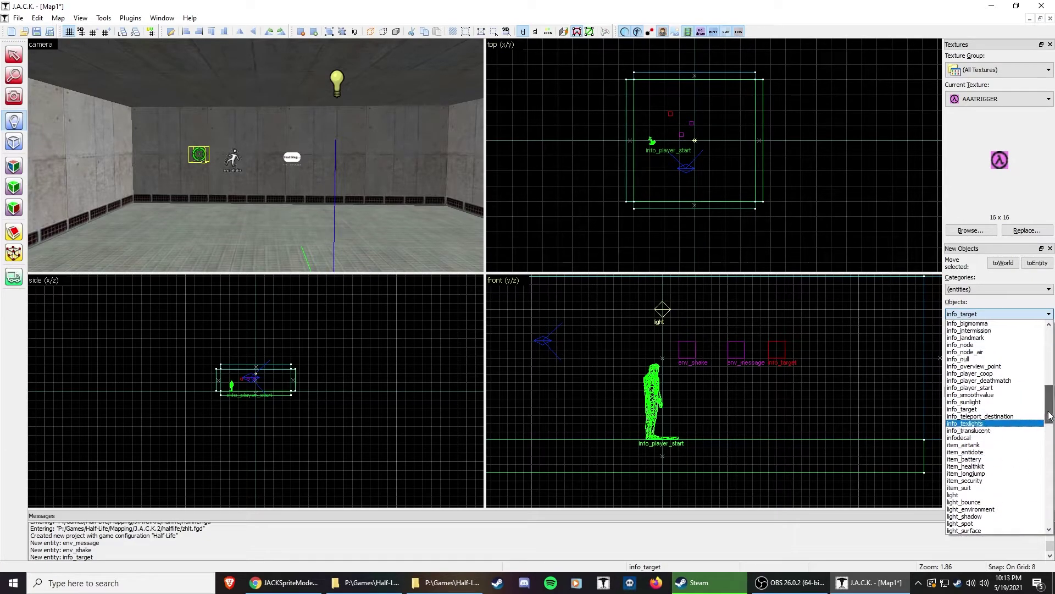
pyautogui.moveTo(1049, 415); pyautogui.dragTo(1053, 498)
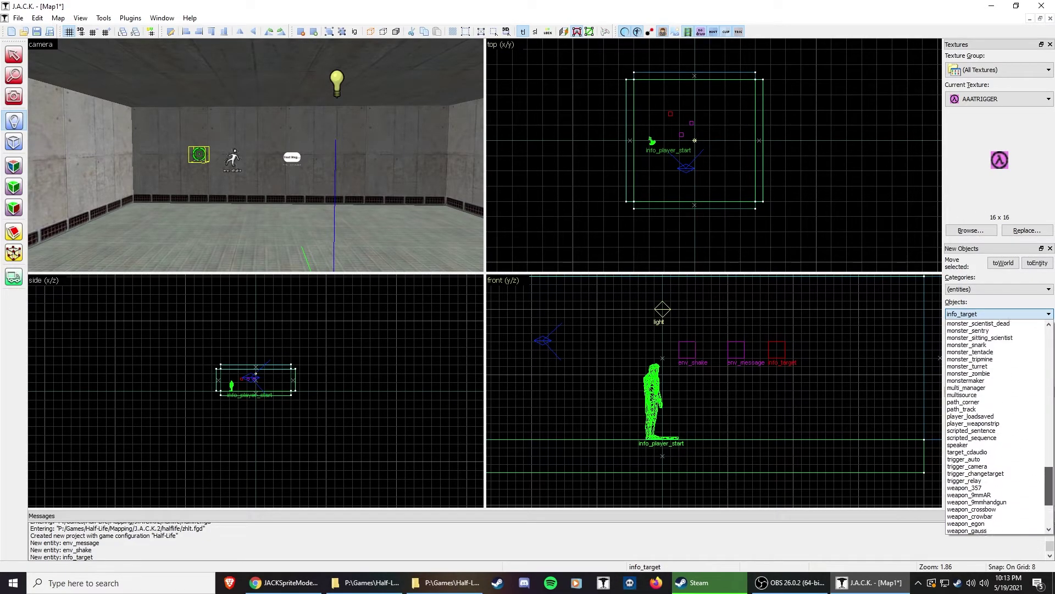
pyautogui.click(971, 438)
pyautogui.click(273, 257)
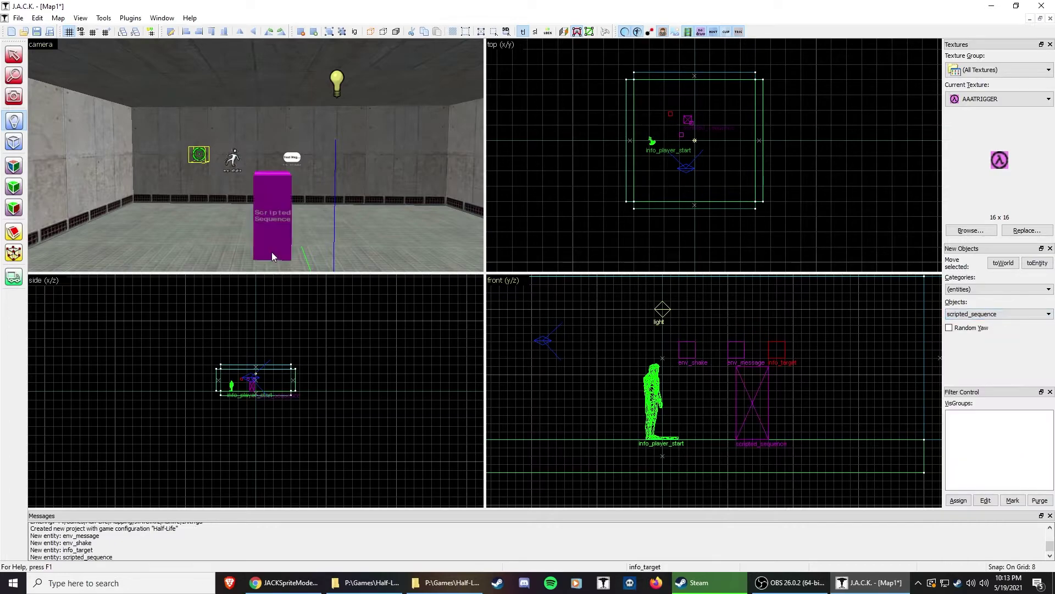
pyautogui.click(13, 55)
pyautogui.click(289, 235)
pyautogui.press('z')
pyautogui.press('w')
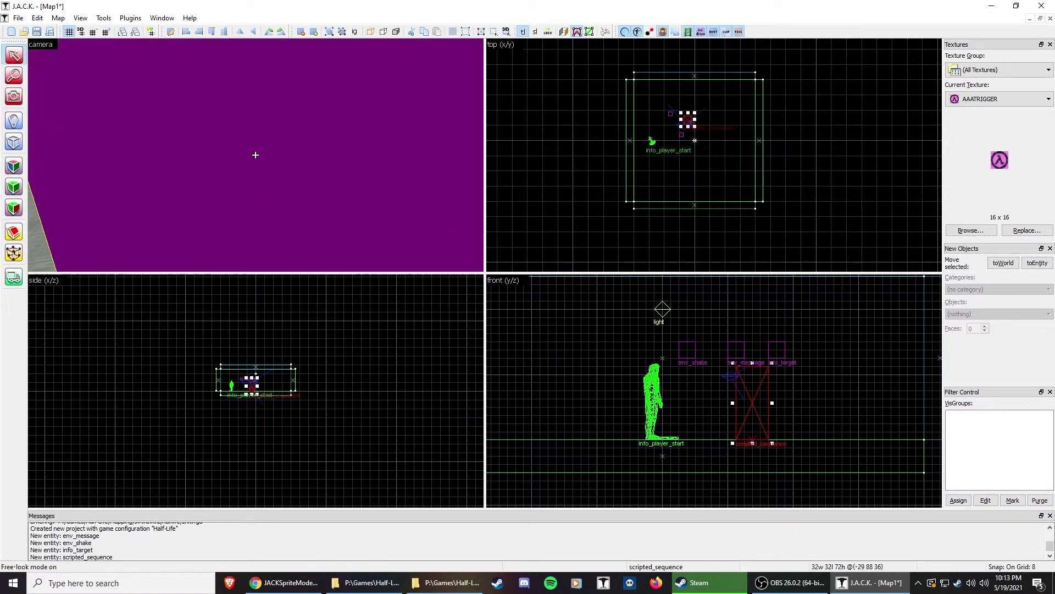
pyautogui.press('s')
pyautogui.press('d')
pyautogui.press('w')
pyautogui.press('s')
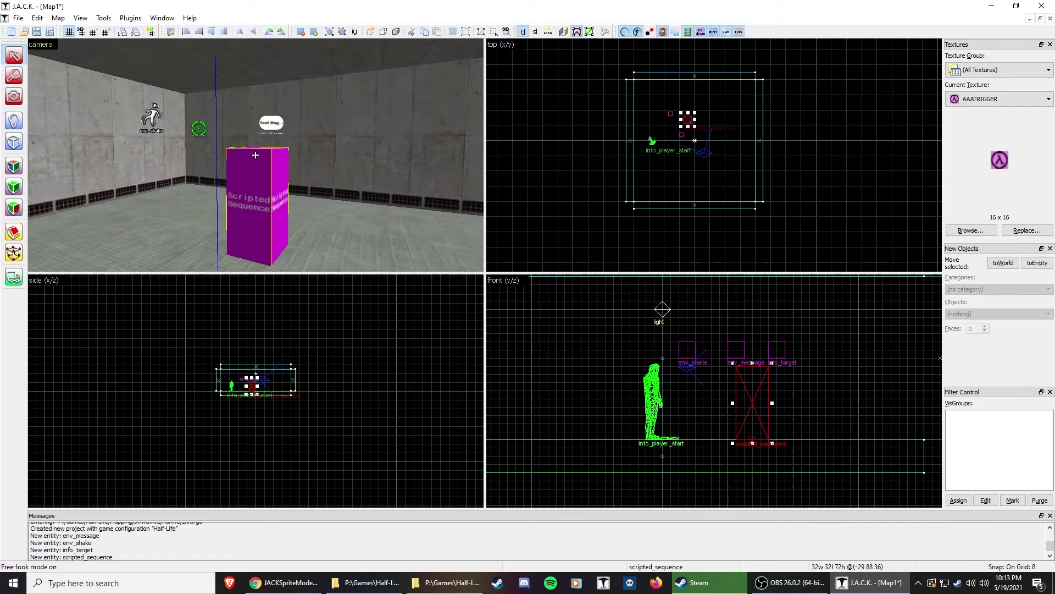
pyautogui.press('w')
pyautogui.press('w')
pyautogui.press('s')
pyautogui.press('w')
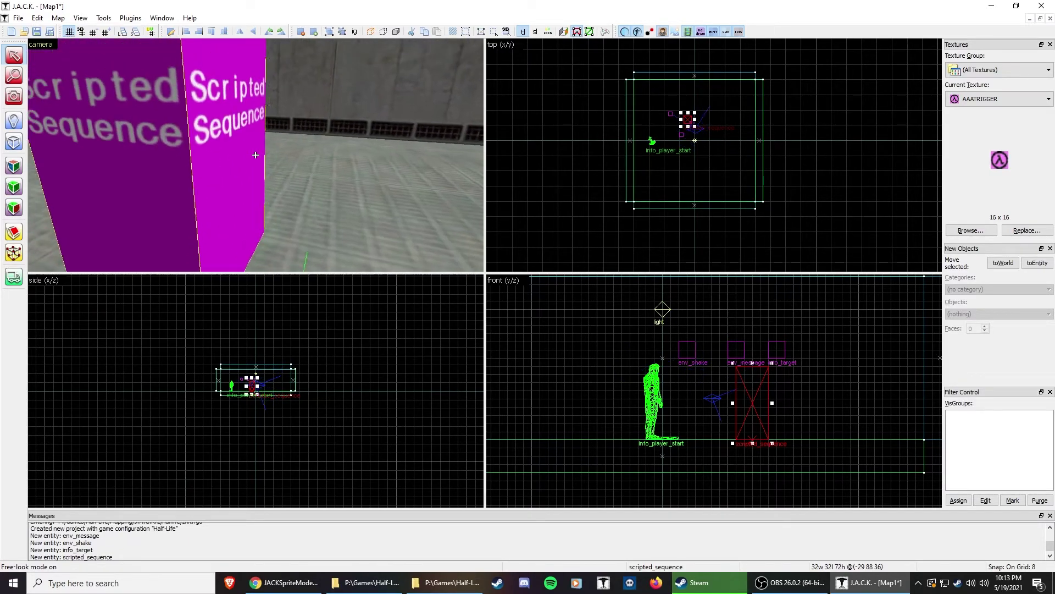
pyautogui.press('a')
pyautogui.press('s')
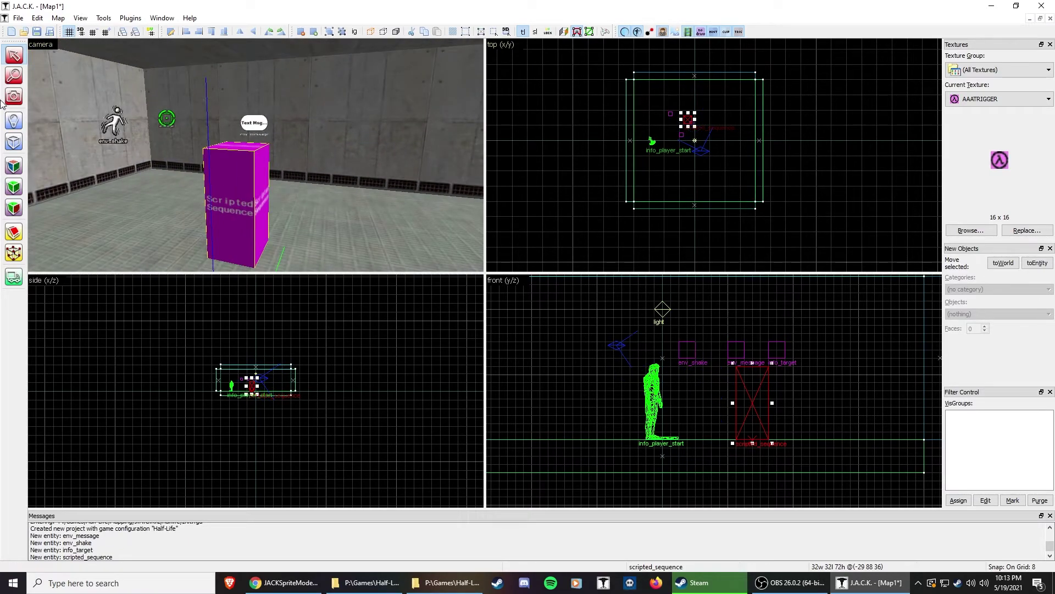
# Add a scripted_sentence and raise it up beside the info_target
pyautogui.click(13, 120)
pyautogui.click(1048, 314)
pyautogui.scroll(1, 984, 429)
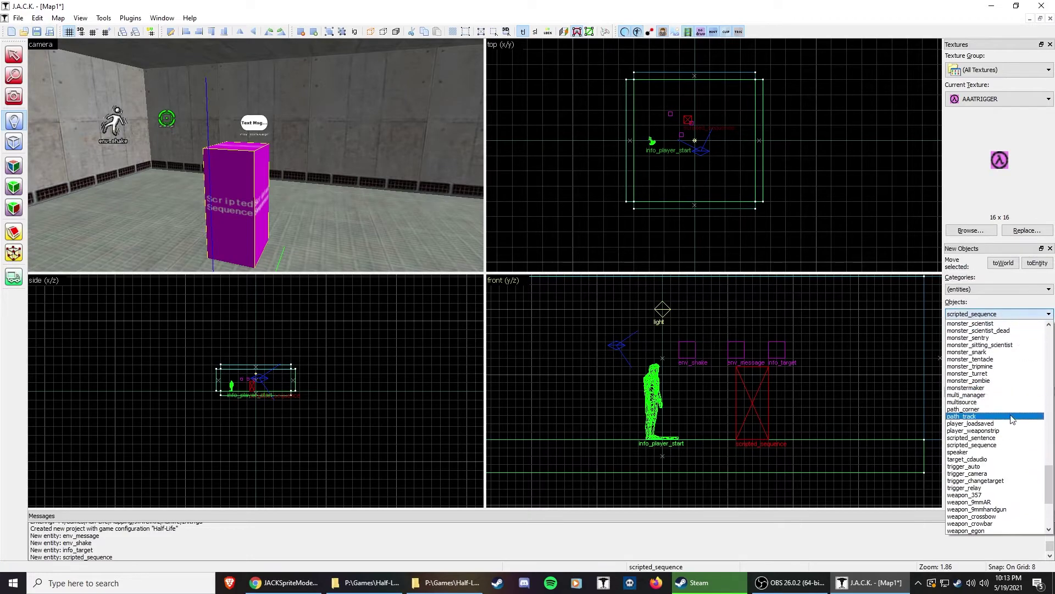
pyautogui.click(976, 429)
pyautogui.click(311, 259)
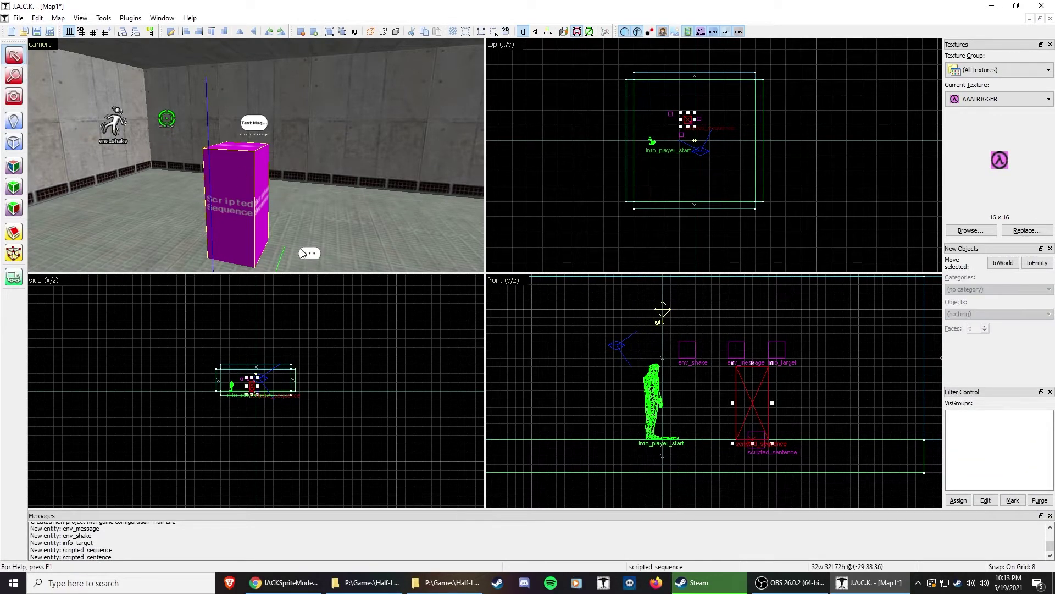
pyautogui.moveTo(800, 349); pyautogui.dragTo(798, 349)
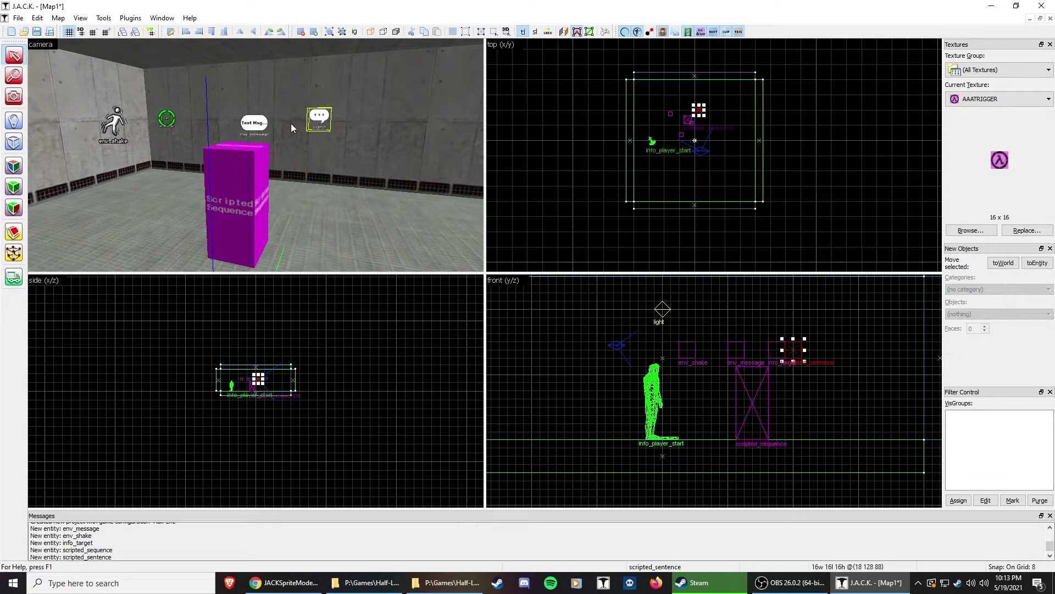
pyautogui.click(320, 117)
pyautogui.press('z')
pyautogui.press('w')
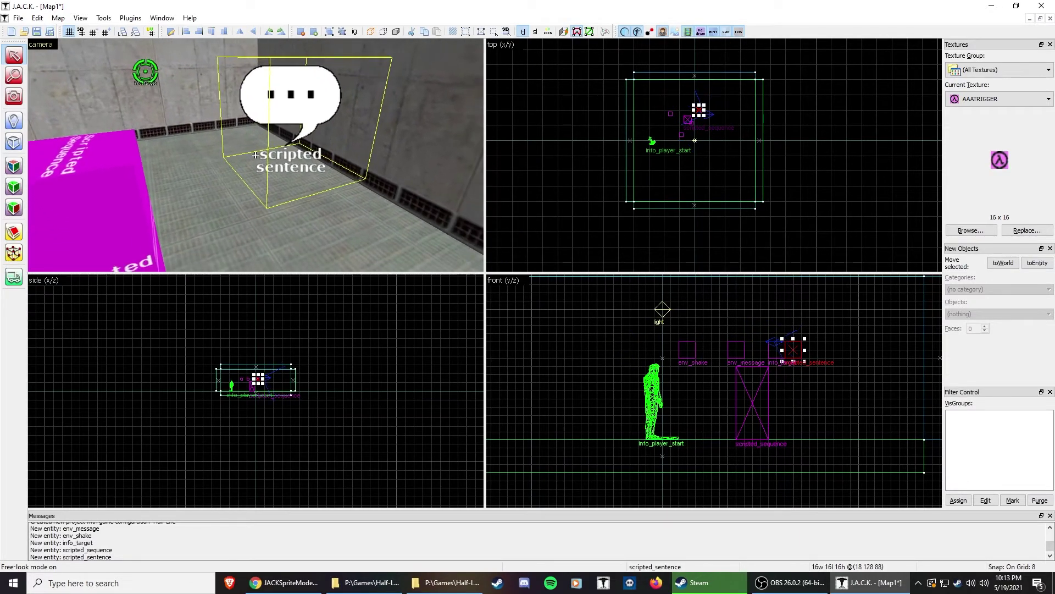
pyautogui.press('s')
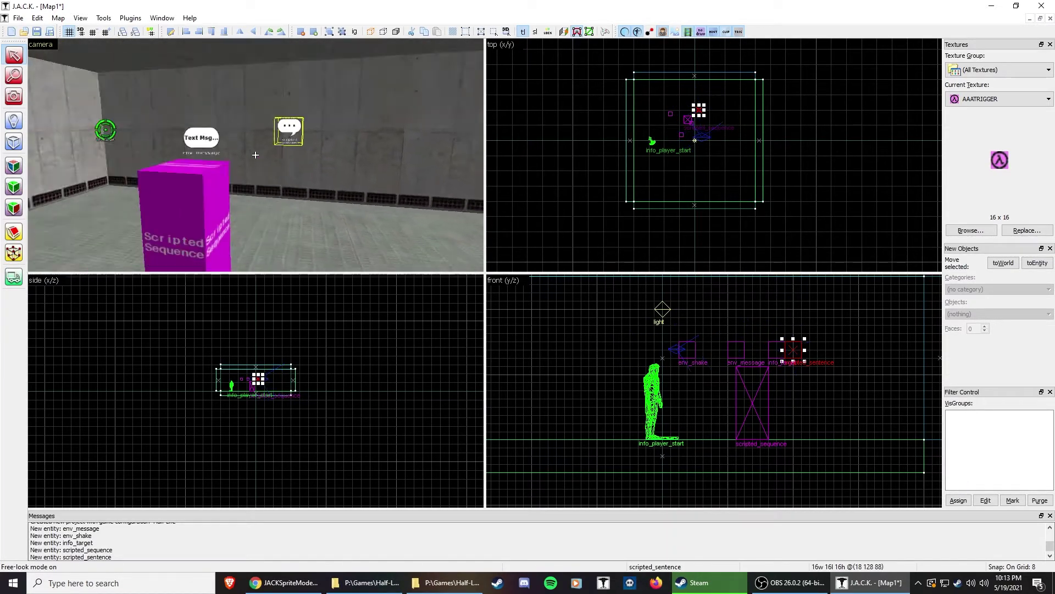
# Return to the Entity tool and scroll the Objects list for the next entity
pyautogui.click(5, 122)
pyautogui.click(1048, 312)
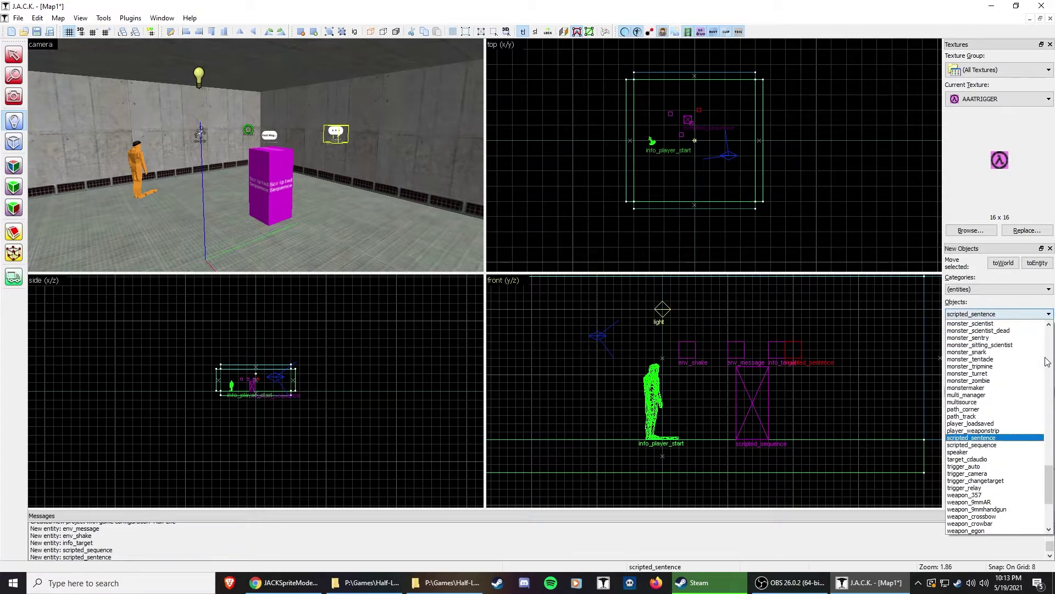
pyautogui.moveTo(1051, 469)
pyautogui.mouseDown()
pyautogui.moveTo(1053, 422)
pyautogui.moveTo(1051, 465)
pyautogui.mouseUp()
# Place a monstermaker entity in the room and raise it off the floor
pyautogui.click(983, 474)
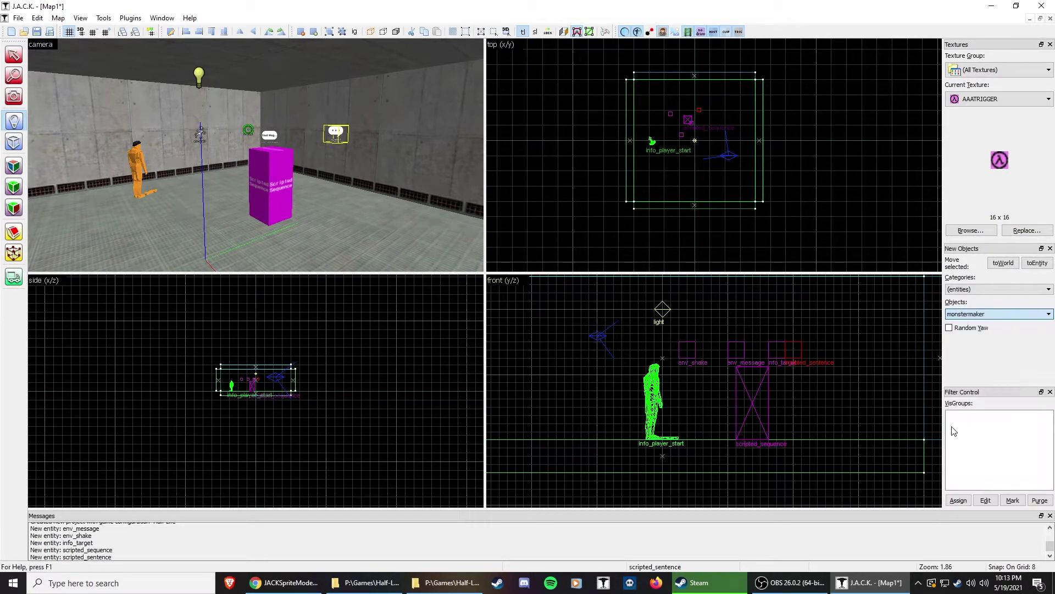
pyautogui.click(333, 220)
pyautogui.click(14, 55)
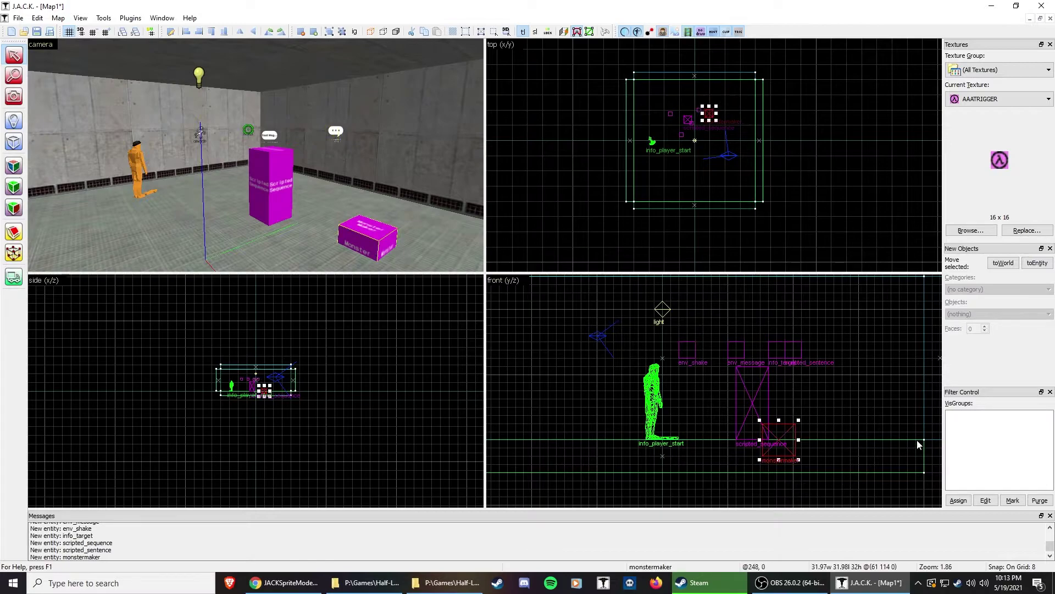
pyautogui.moveTo(783, 448); pyautogui.dragTo(789, 399)
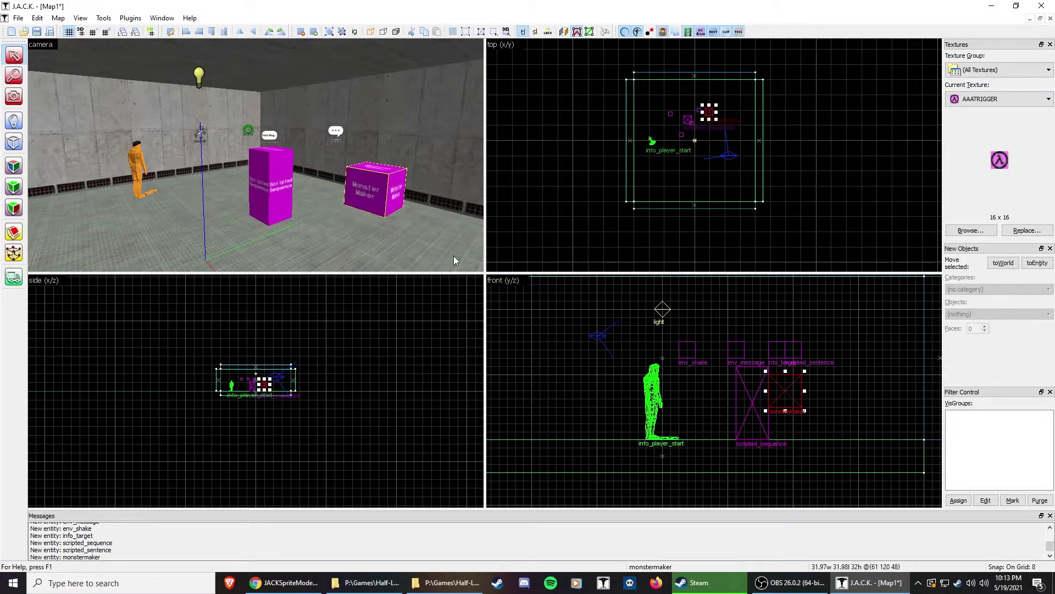
pyautogui.click(367, 226)
pyautogui.press('z')
pyautogui.press('w')
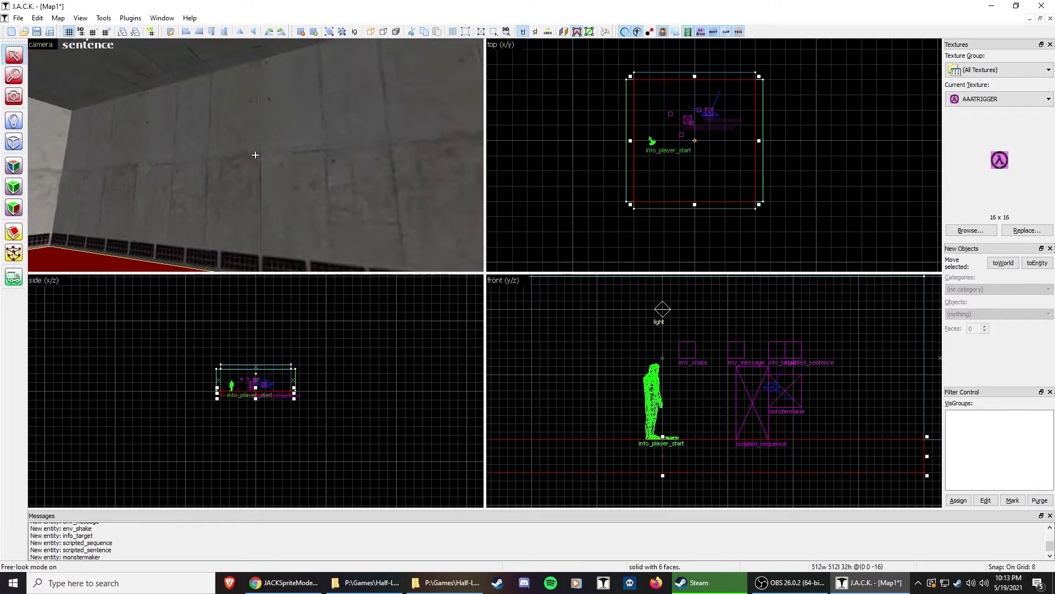
pyautogui.press('a')
pyautogui.press('z')
# Change the monstermaker's entity class to multi_manager in its properties
pyautogui.doubleClick(311, 154)
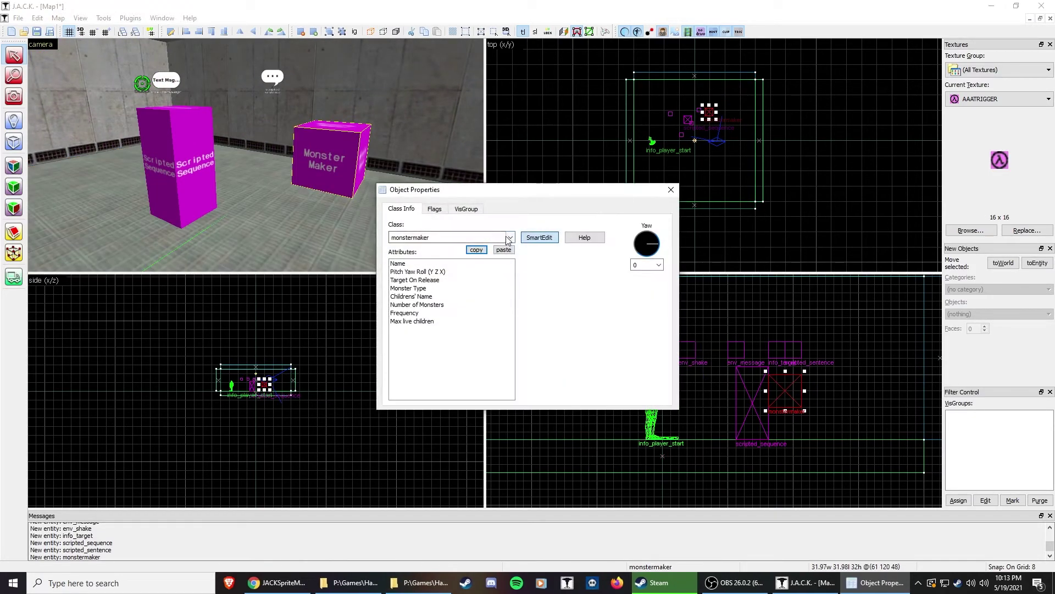
pyautogui.click(511, 238)
pyautogui.scroll(-1, 465, 299)
pyautogui.click(464, 298)
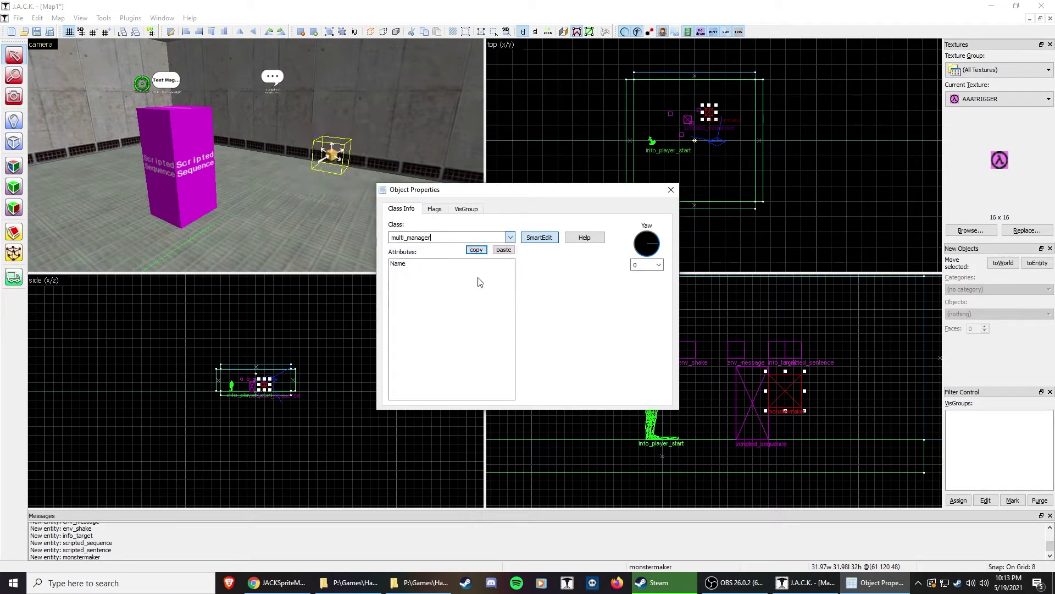
pyautogui.click(671, 190)
pyautogui.press('z')
pyautogui.press('w')
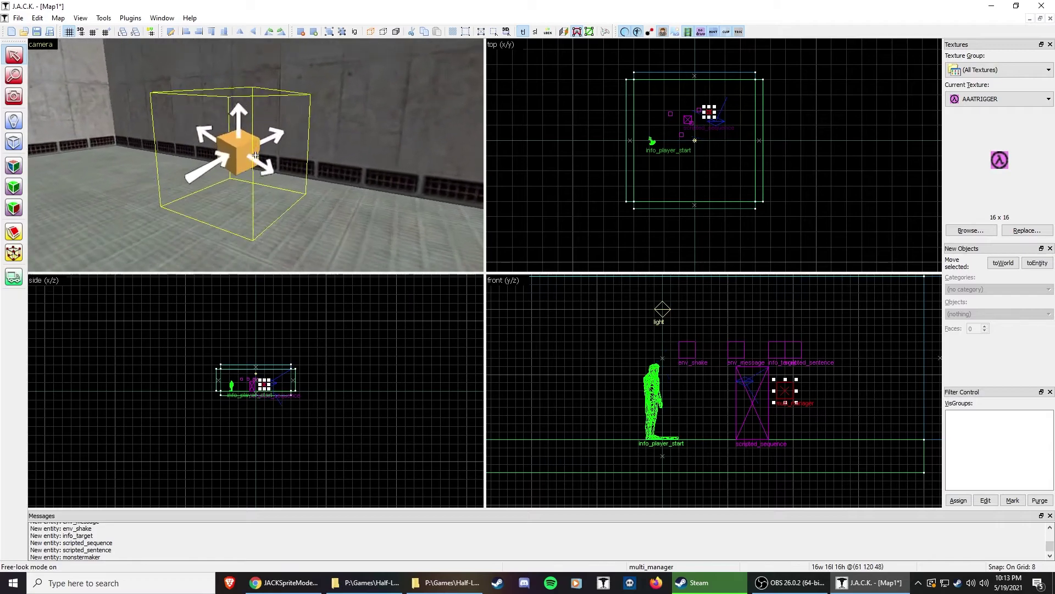
pyautogui.press('s')
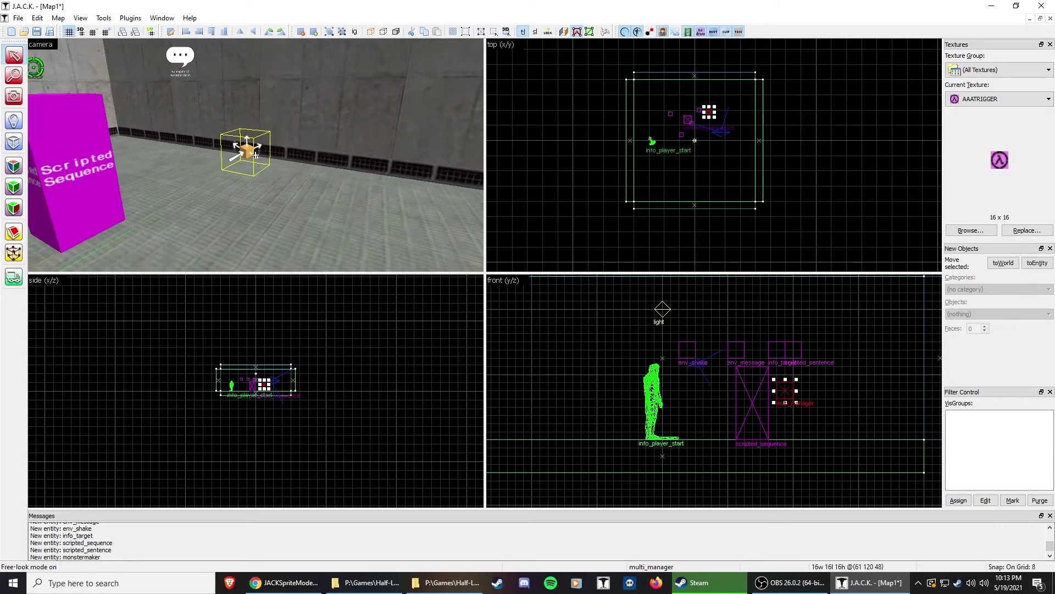
# Add a multisource entity and move it up beside the multi_manager
pyautogui.click(15, 127)
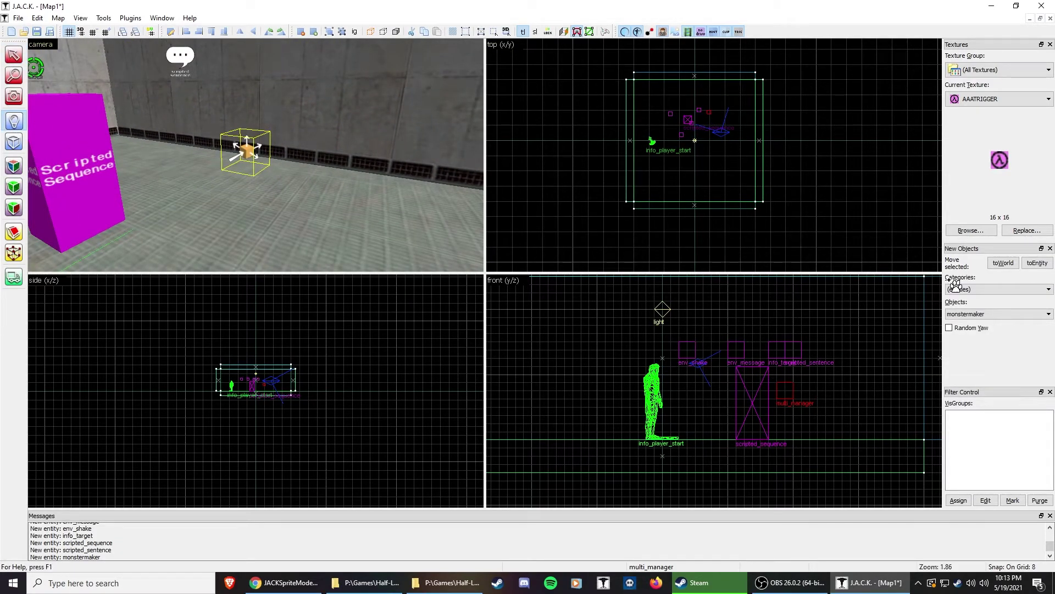
pyautogui.click(1004, 316)
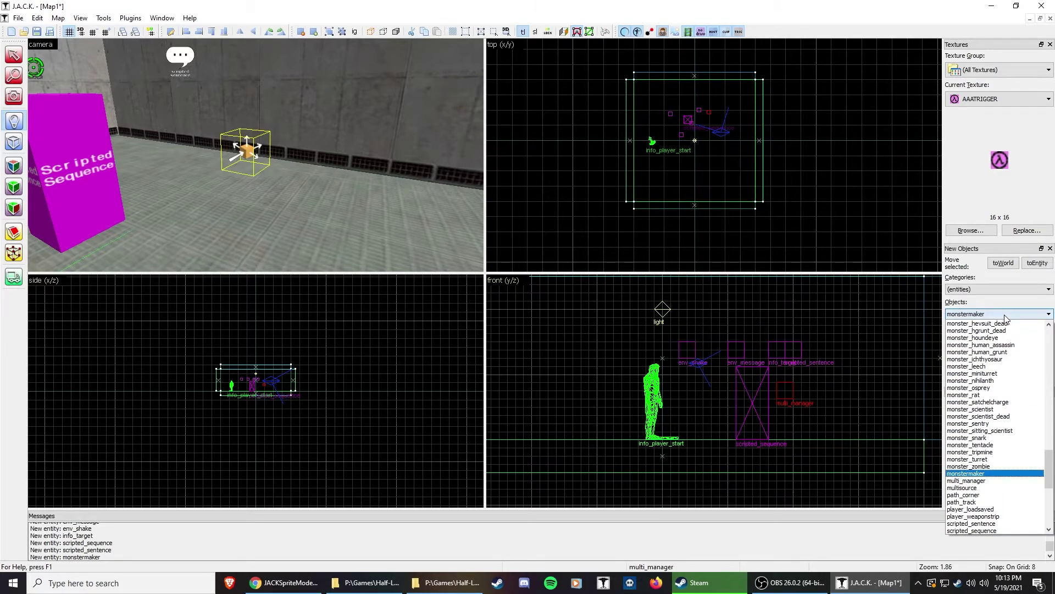
pyautogui.click(978, 488)
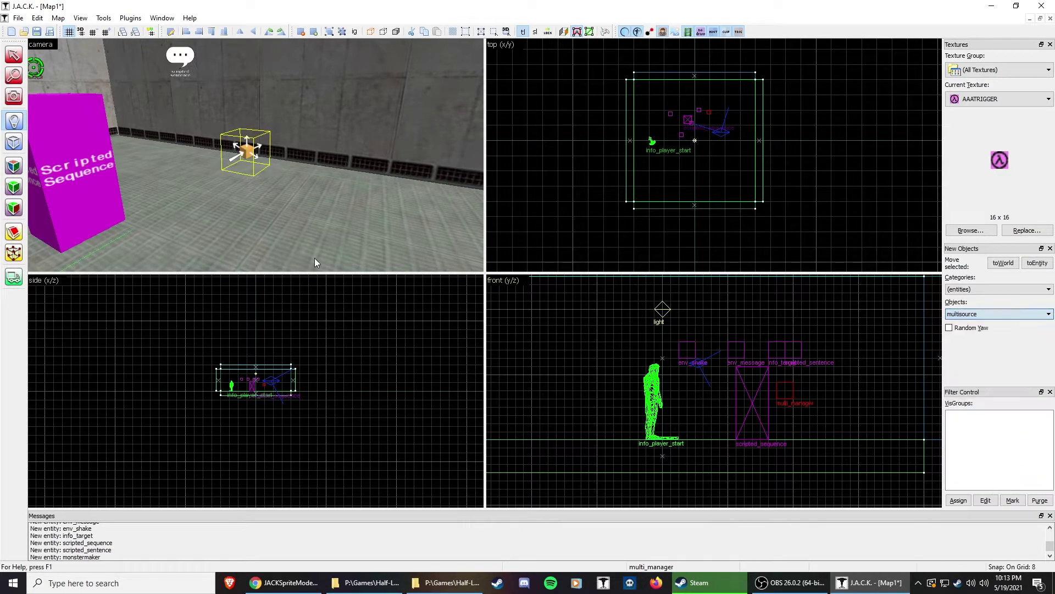
pyautogui.hotkey('shift', 's')
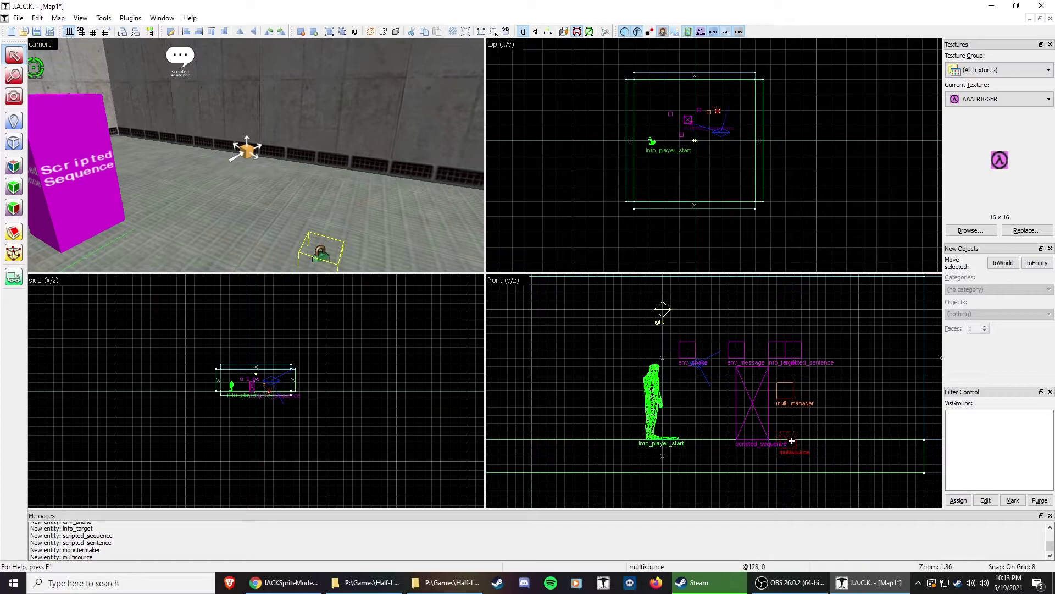
pyautogui.moveTo(791, 441); pyautogui.dragTo(804, 391)
pyautogui.click(352, 220)
# Draw a new AAATRIGGER block outline in the top view and stretch it across the room
pyautogui.press('z')
pyautogui.press('w')
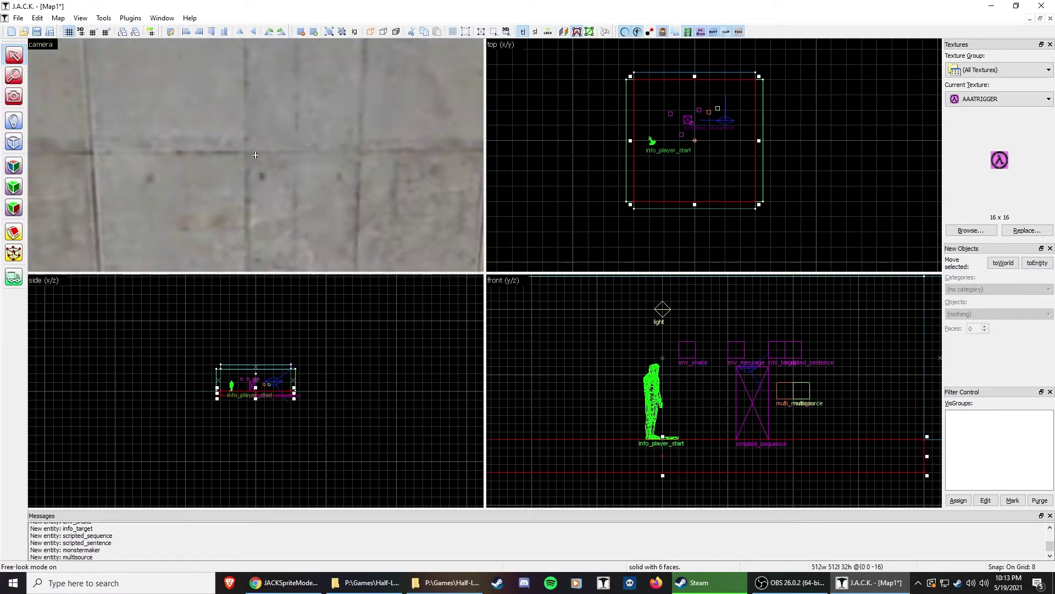
pyautogui.press('s')
pyautogui.press('z')
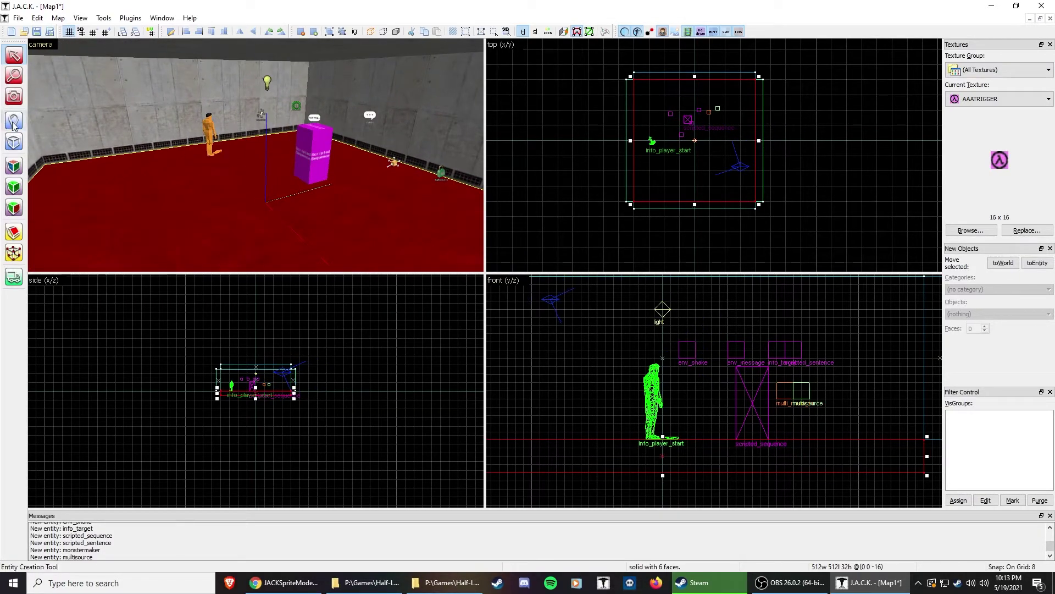
pyautogui.click(12, 143)
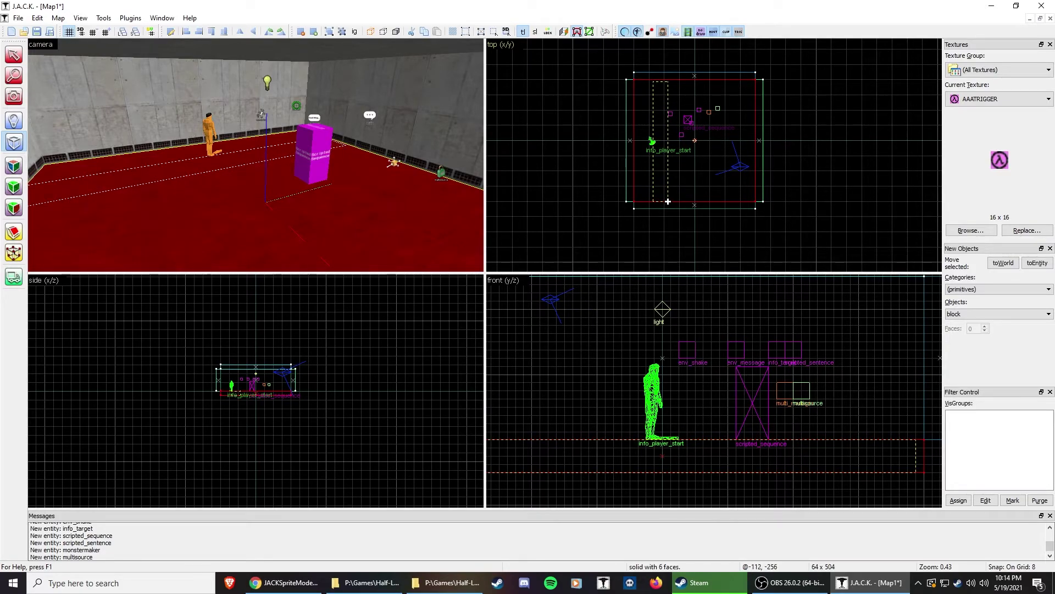
pyautogui.scroll(4, 675, 205)
pyautogui.scroll(-1, 660, 209)
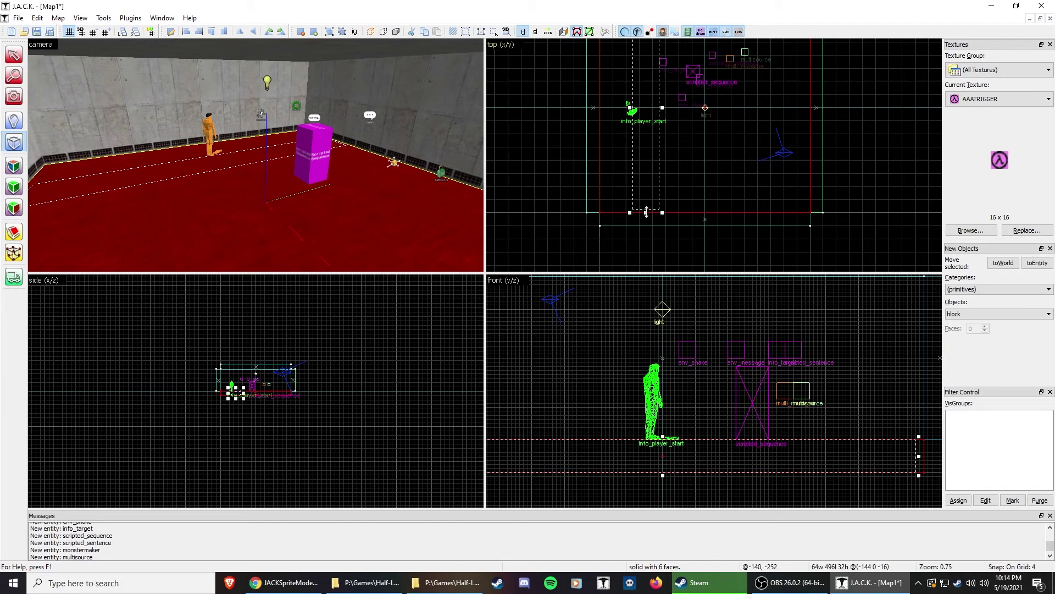
pyautogui.moveTo(657, 191); pyautogui.dragTo(656, 206)
pyautogui.moveTo(652, 145); pyautogui.dragTo(647, 141)
# Refine the block to 512 units long and 96 high, lifted off the floor
pyautogui.press(']')
pyautogui.moveTo(638, 207)
pyautogui.mouseDown()
pyautogui.moveTo(648, 218)
pyautogui.moveTo(651, 210)
pyautogui.mouseUp()
pyautogui.press('[')
pyautogui.press('[')
pyautogui.press('[')
pyautogui.press(']')
pyautogui.press(']')
pyautogui.press(']')
pyautogui.press(']')
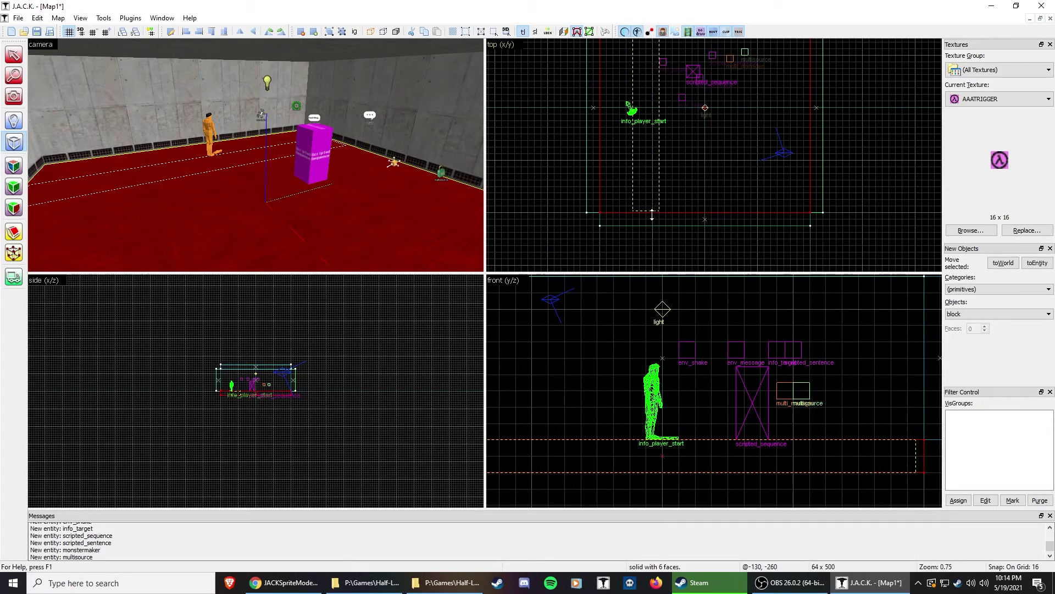
pyautogui.press('[')
pyautogui.moveTo(655, 190); pyautogui.dragTo(662, 205)
pyautogui.press('[')
pyautogui.press(']')
pyautogui.press(']')
pyautogui.press(']')
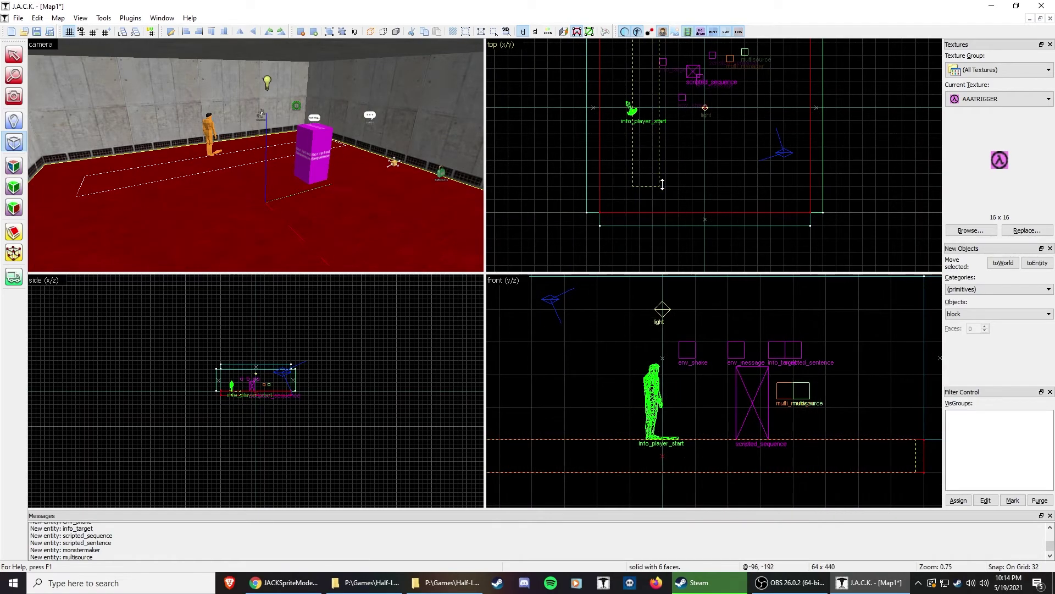
pyautogui.scroll(-5, 660, 213)
pyautogui.scroll(5, 662, 127)
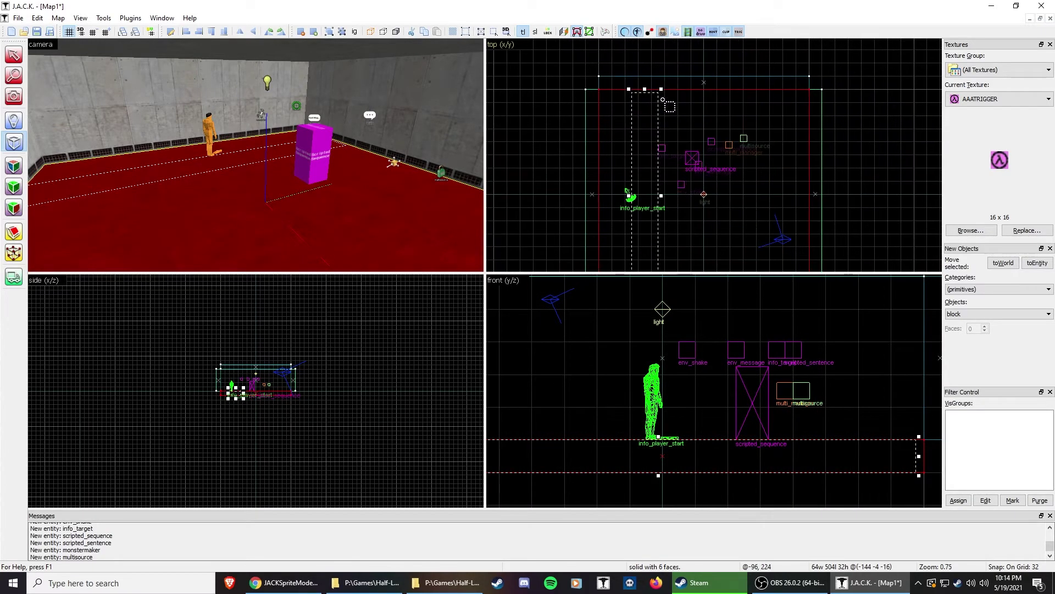
pyautogui.scroll(-4, 715, 321)
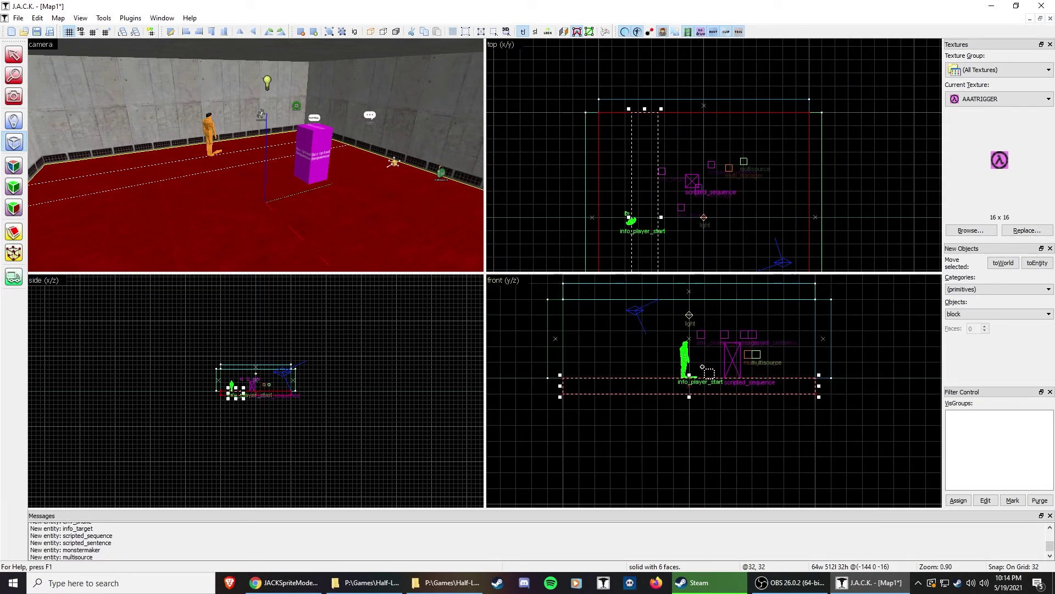
pyautogui.moveTo(689, 375); pyautogui.dragTo(688, 315)
pyautogui.moveTo(689, 397); pyautogui.dragTo(692, 357)
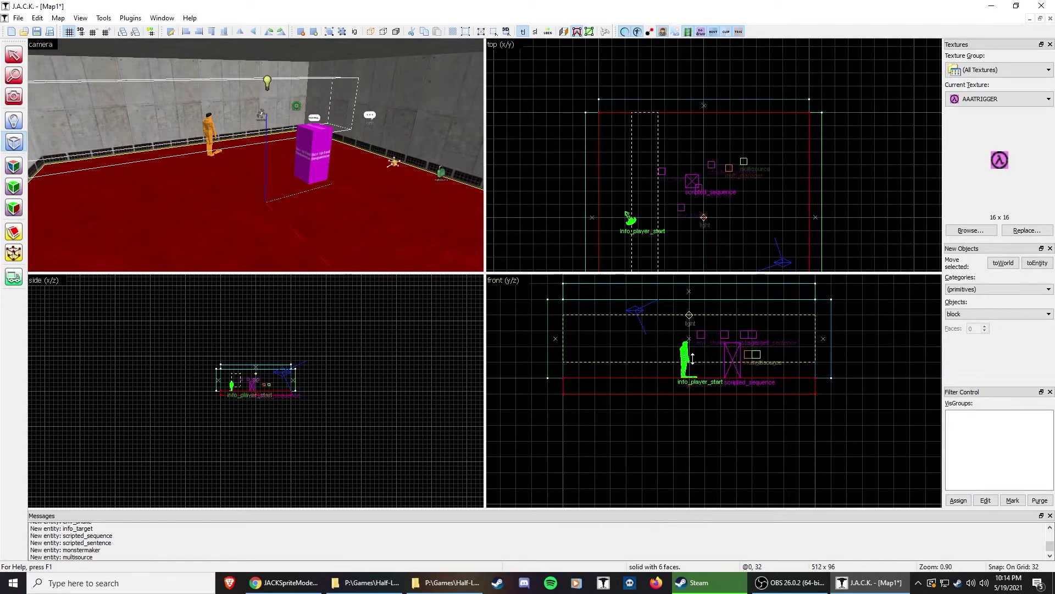
# Create the trigger block and select the new trigger wall
pyautogui.press('Return')
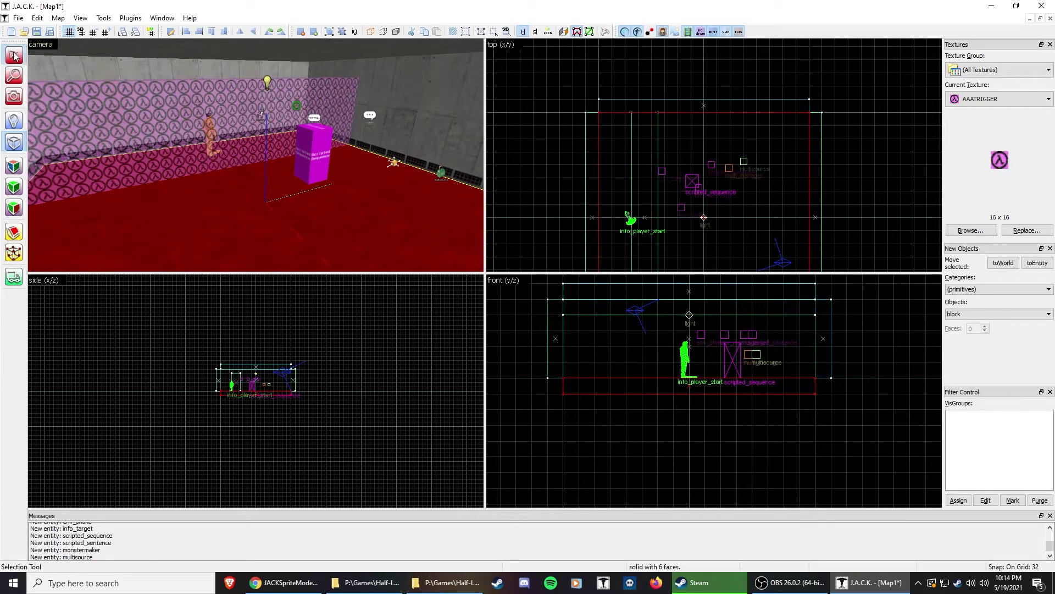
pyautogui.click(14, 55)
pyautogui.click(159, 118)
pyautogui.press('z')
pyautogui.press('w')
pyautogui.press('z')
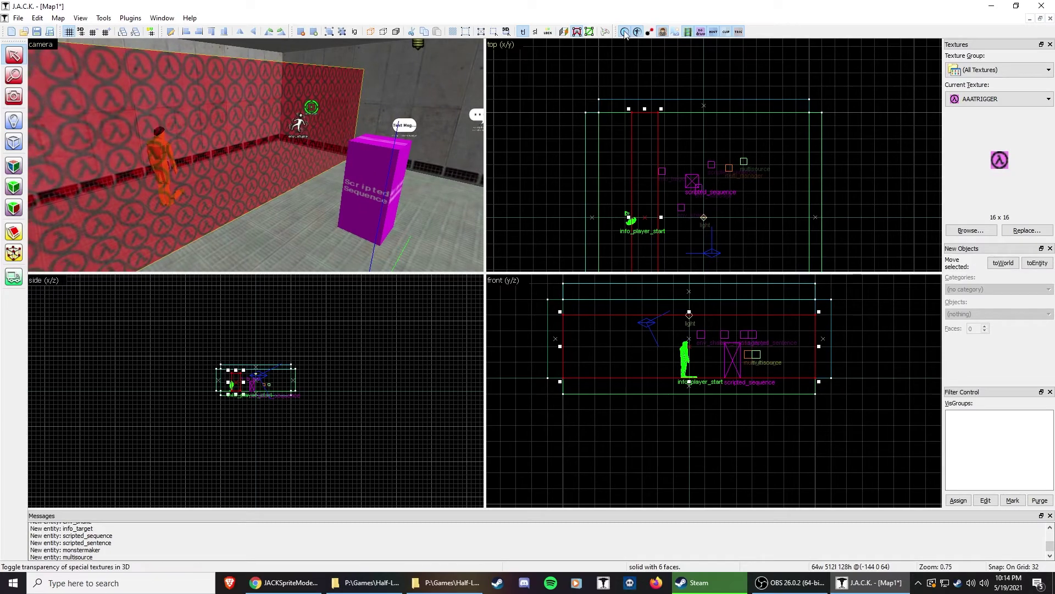
# Toggle the TRAN trigger transparency, leaving trigger textures see-through
pyautogui.click(625, 34)
pyautogui.click(236, 218)
pyautogui.press('z')
pyautogui.press('w')
pyautogui.press('z')
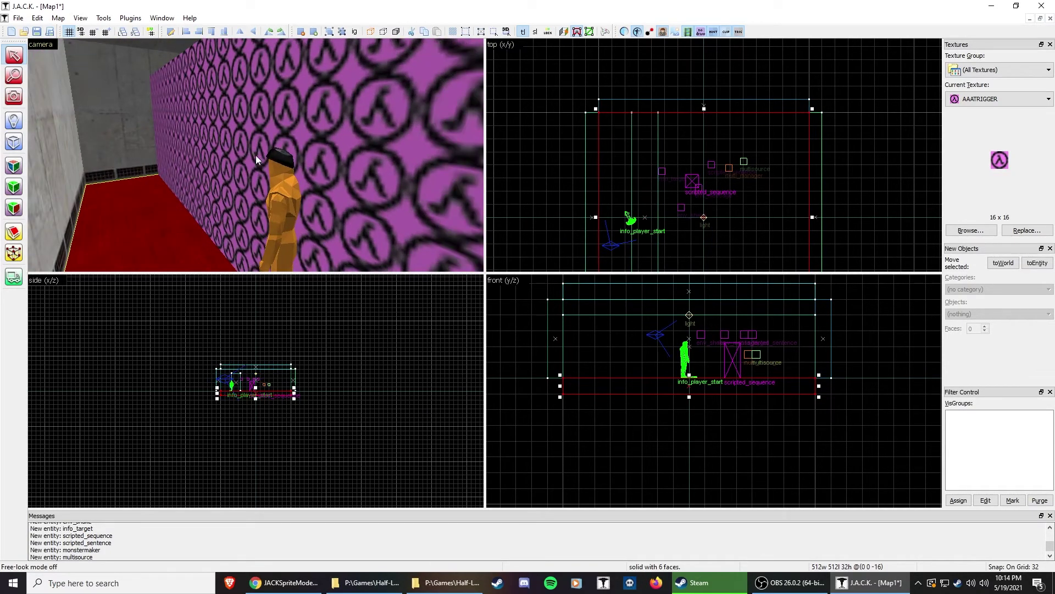
pyautogui.click(256, 158)
pyautogui.click(628, 33)
pyautogui.click(629, 33)
pyautogui.click(628, 33)
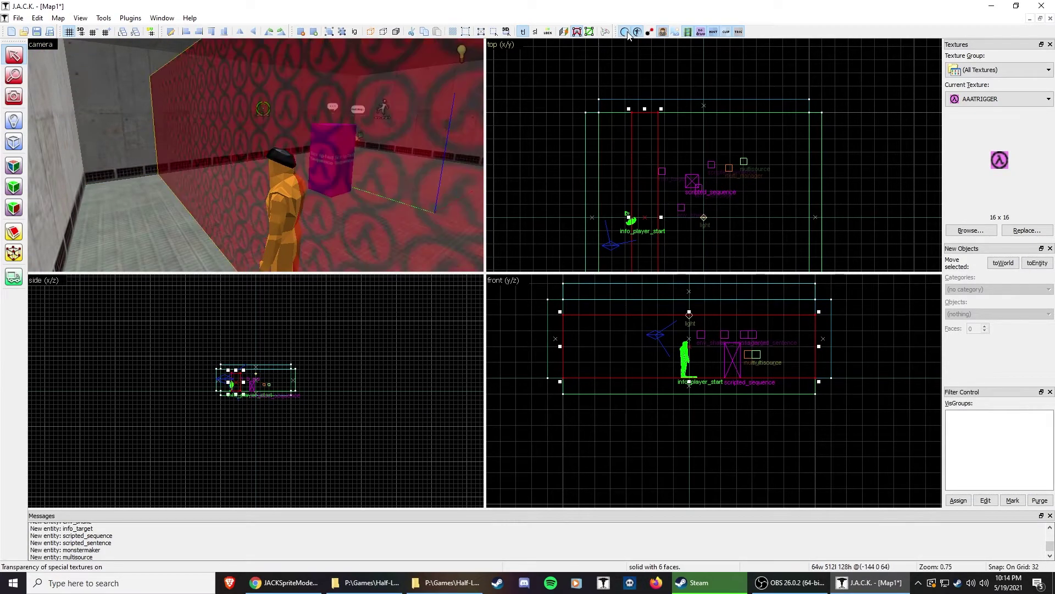
pyautogui.click(628, 33)
pyautogui.click(628, 33)
pyautogui.press('d')
pyautogui.press('s')
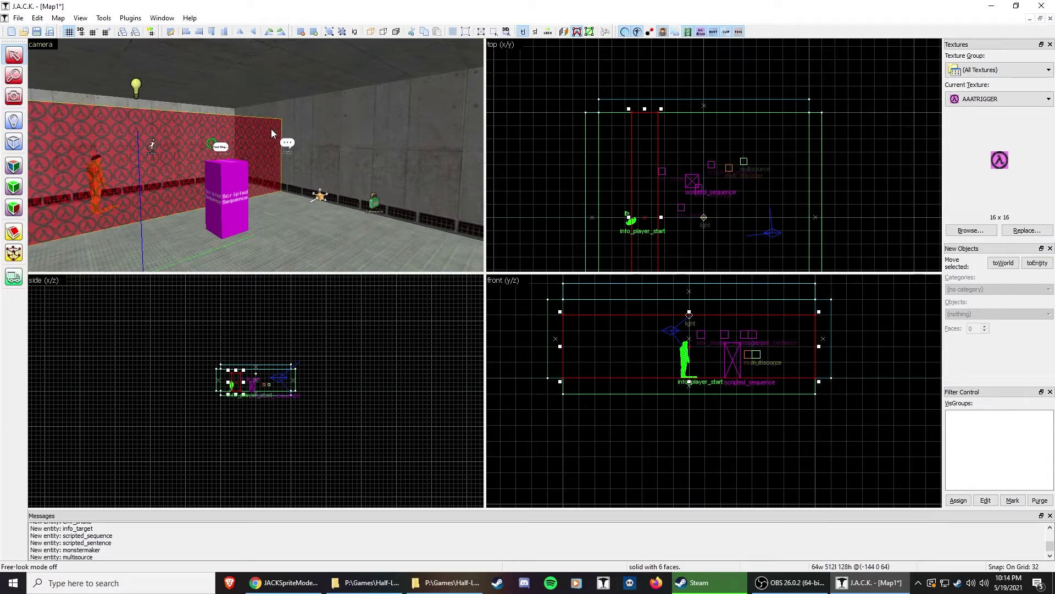
# Toggle the TRIG button, ending with trigger faces shown in the 3D view
pyautogui.click(739, 31)
pyautogui.click(738, 32)
pyautogui.click(739, 32)
pyautogui.click(739, 31)
pyautogui.click(739, 32)
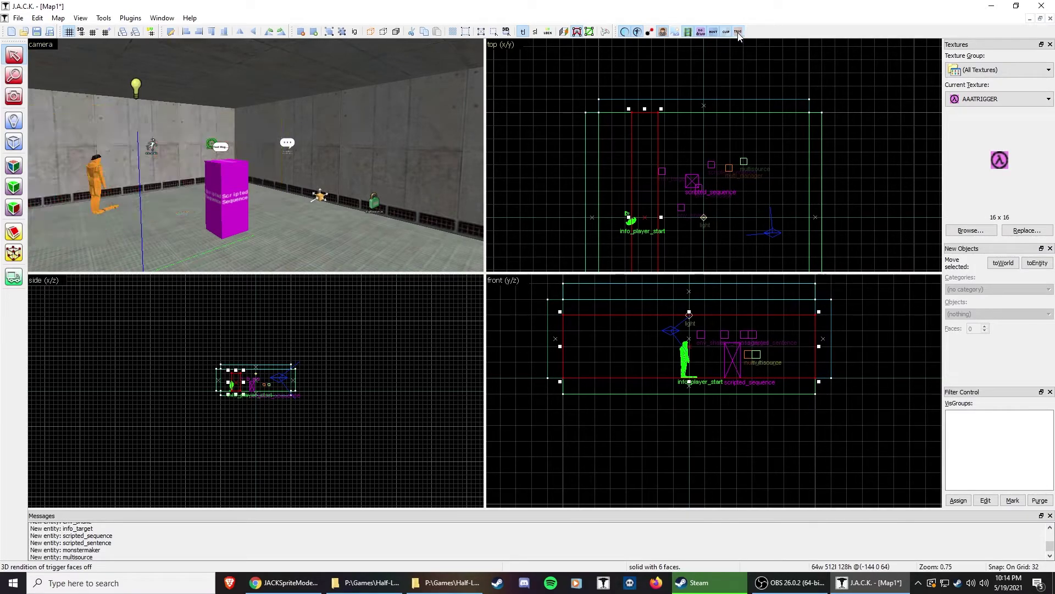
pyautogui.click(738, 32)
pyautogui.click(739, 31)
pyautogui.click(739, 32)
pyautogui.click(739, 32)
pyautogui.click(738, 32)
# Drag the info_player_start to the far side of the trigger wall in the top view
pyautogui.click(453, 141)
pyautogui.press('z')
pyautogui.press('w')
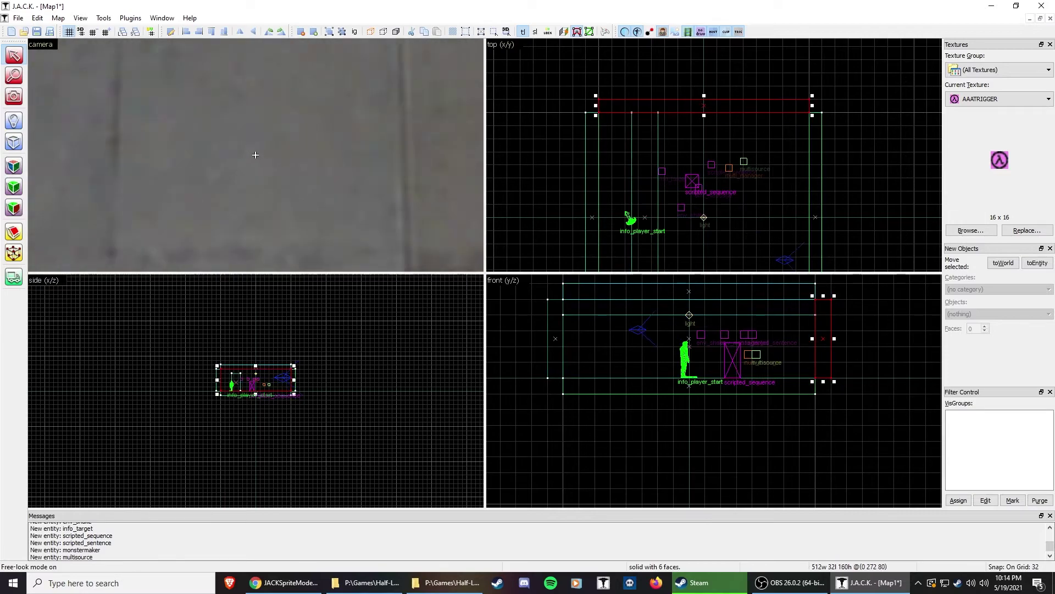
pyautogui.press('w')
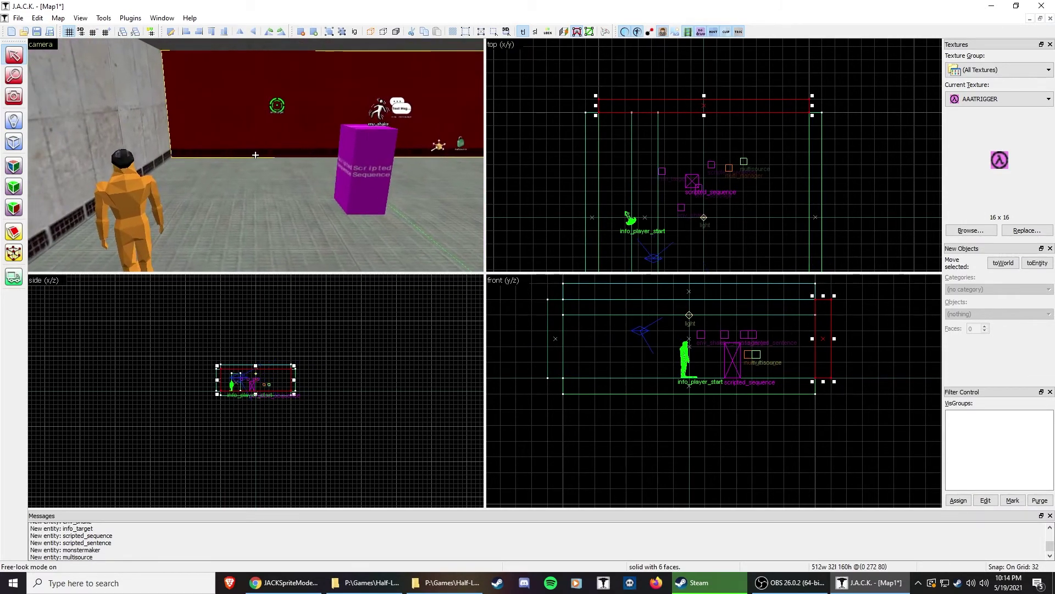
pyautogui.press('d')
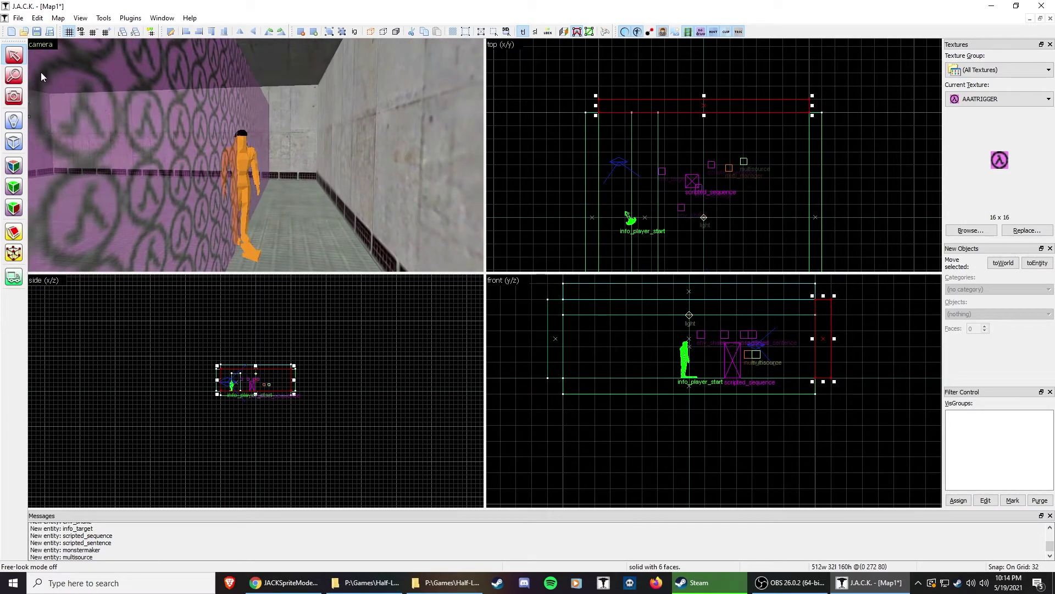
pyautogui.click(237, 166)
pyautogui.scroll(-1, 669, 238)
pyautogui.moveTo(637, 218); pyautogui.dragTo(720, 226)
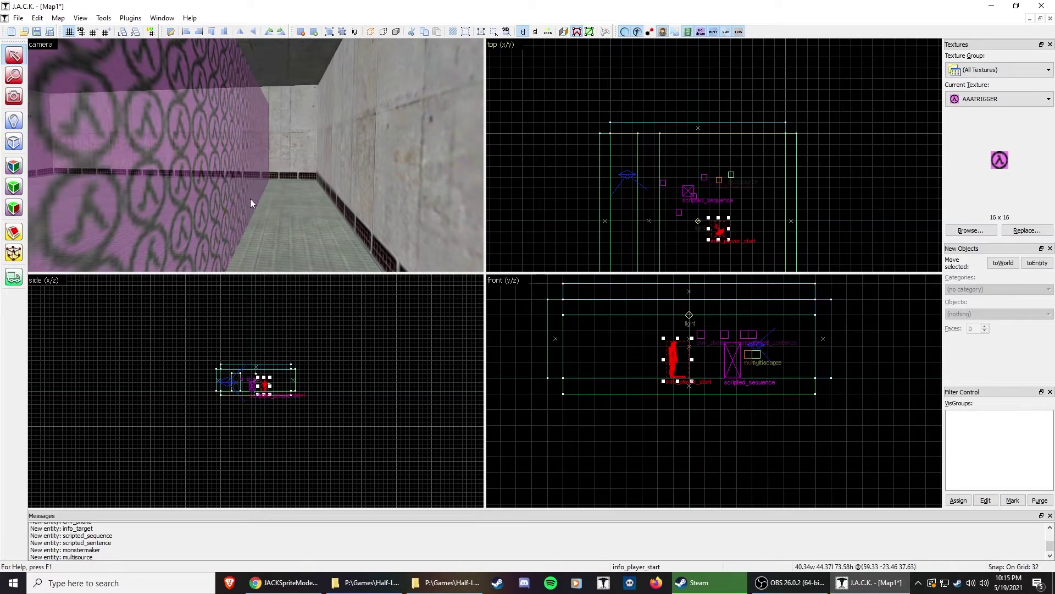
# Orbit the camera around the info_player_start and open its player_solo.mdl in the model viewer
pyautogui.press('z')
pyautogui.press('a')
pyautogui.press('d')
pyautogui.press('a')
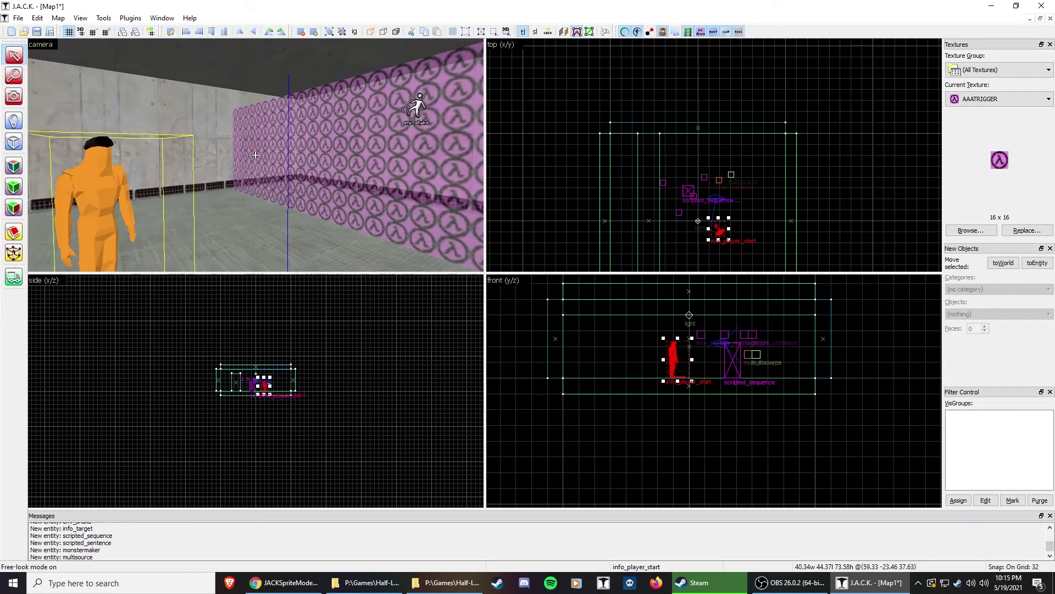
pyautogui.press('d')
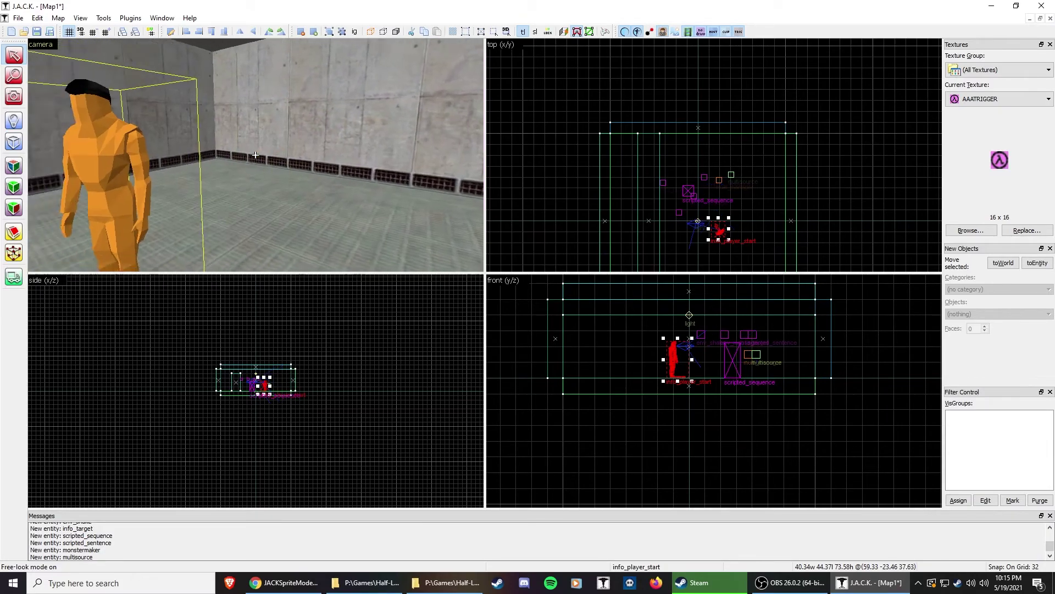
pyautogui.press('z')
pyautogui.rightClick(246, 146)
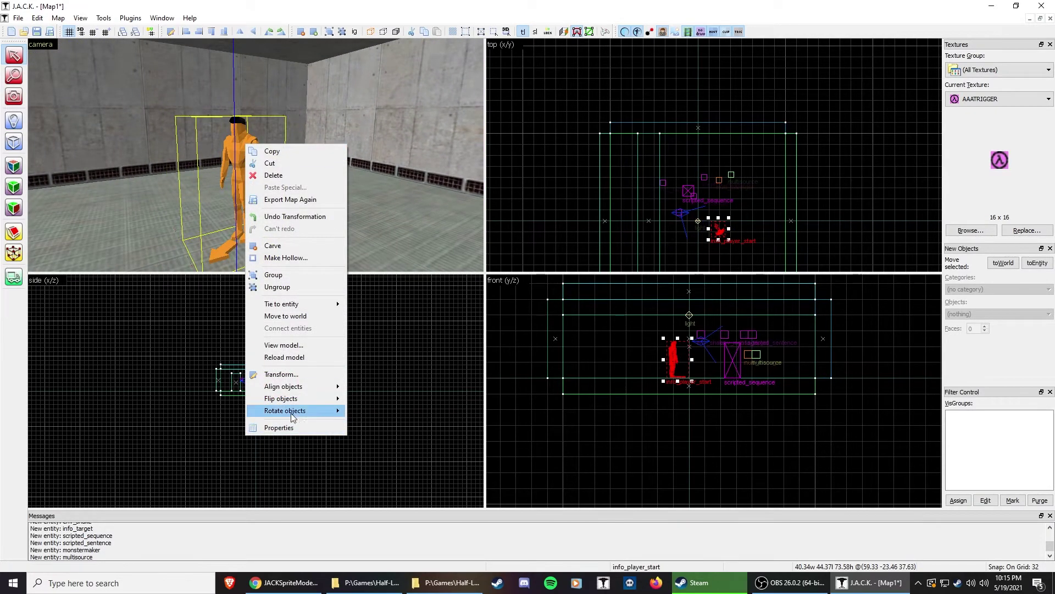
pyautogui.click(291, 345)
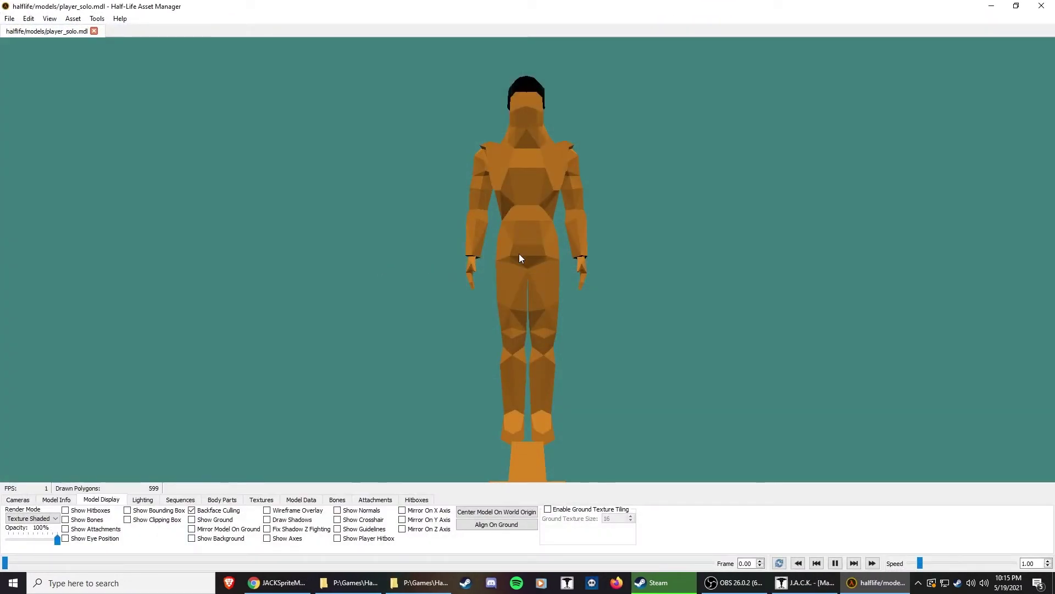
# Rotate to the model's back and browse its sequences, body parts, textures and origin data
pyautogui.scroll(-3, 633, 209)
pyautogui.moveTo(634, 209); pyautogui.dragTo(363, 280)
pyautogui.click(172, 500)
pyautogui.click(211, 502)
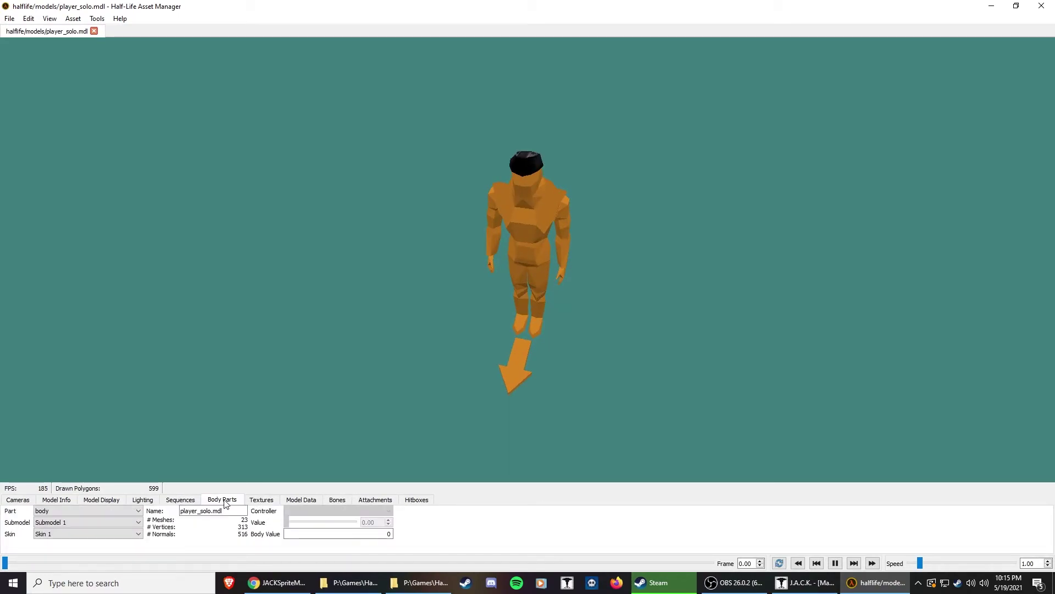
pyautogui.click(257, 501)
pyautogui.click(148, 513)
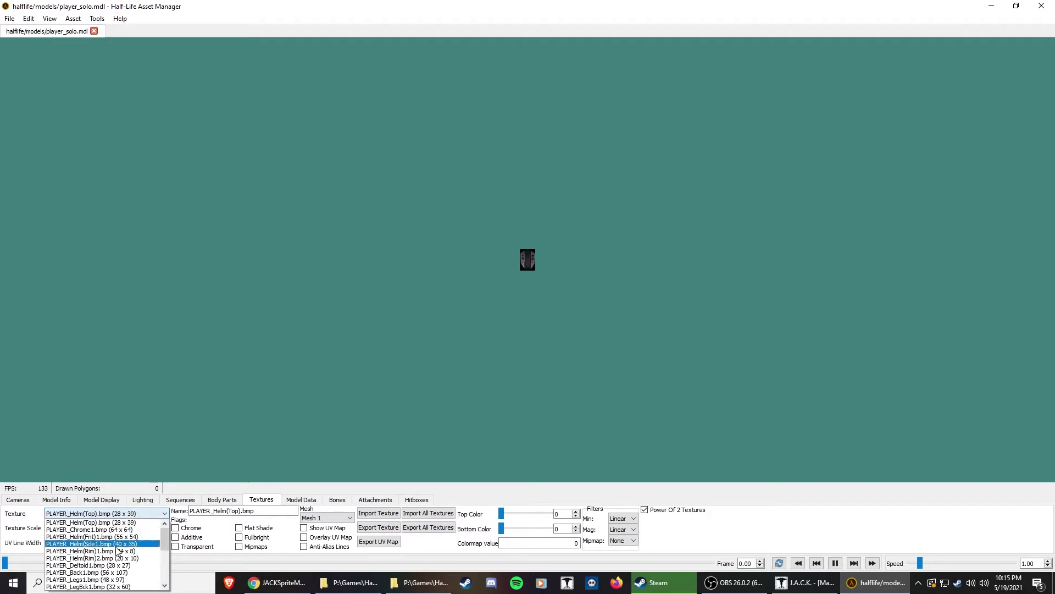
pyautogui.click(127, 544)
pyautogui.click(301, 500)
# Rotate the player model to a level, zoomed frontal view facing right
pyautogui.moveTo(569, 282); pyautogui.dragTo(579, 248)
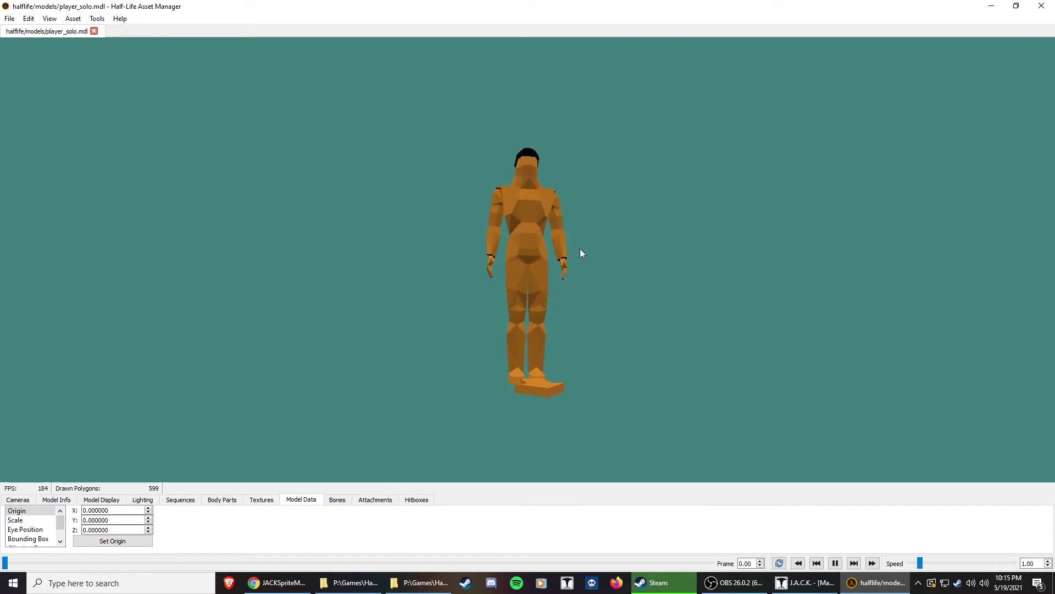
pyautogui.moveTo(563, 286)
pyautogui.mouseDown()
pyautogui.moveTo(560, 302)
pyautogui.moveTo(558, 280)
pyautogui.mouseUp()
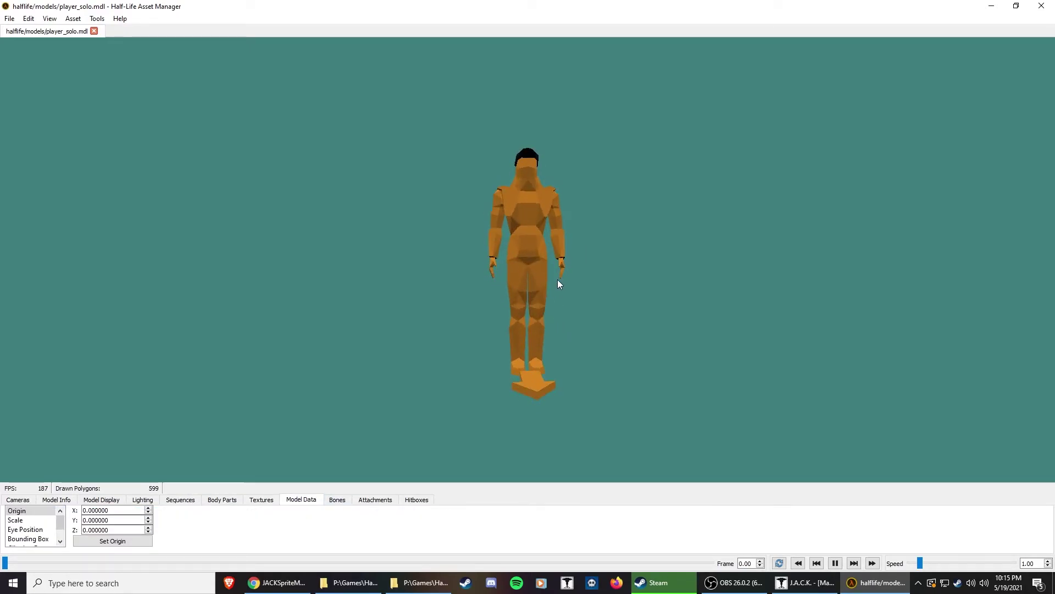
pyautogui.moveTo(555, 315); pyautogui.dragTo(537, 343, button='right')
pyautogui.moveTo(537, 342); pyautogui.dragTo(552, 363)
# Check the model statistics, then swing the light direction to change the shading
pyautogui.click(57, 500)
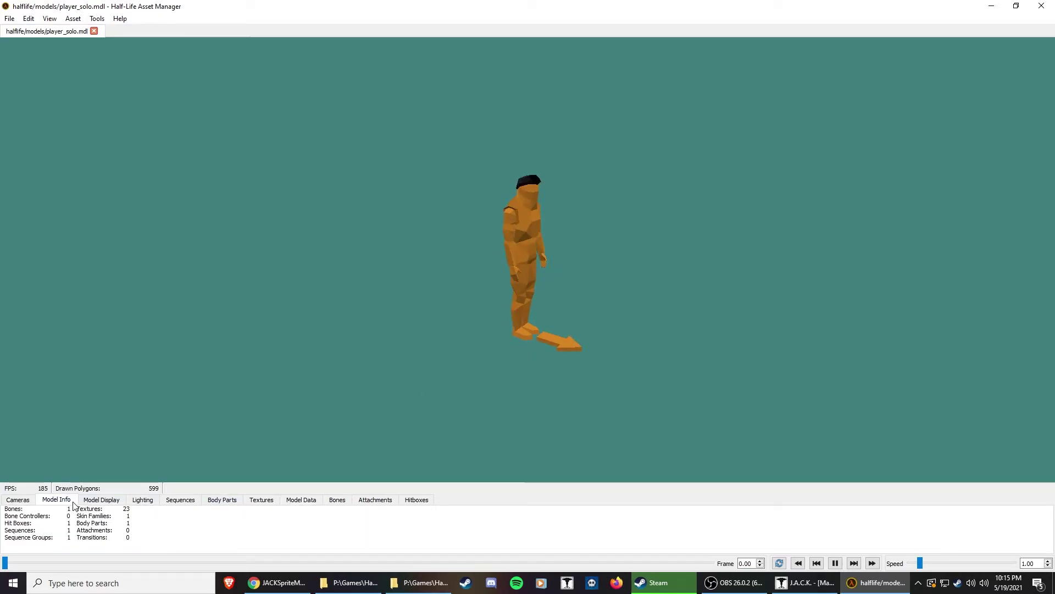
pyautogui.click(152, 501)
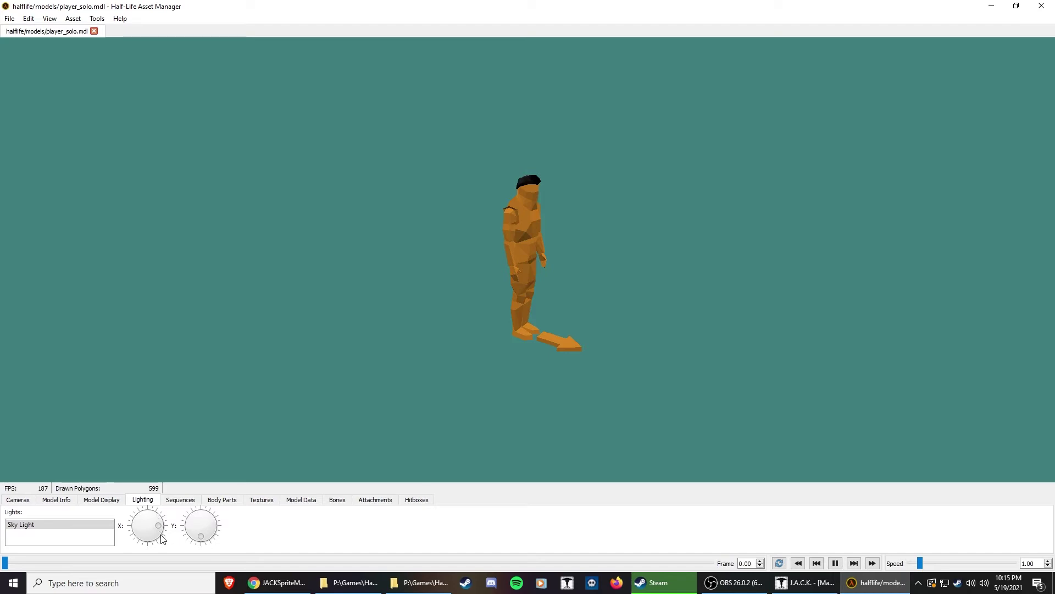
pyautogui.moveTo(160, 535)
pyautogui.mouseDown()
pyautogui.moveTo(143, 502)
pyautogui.moveTo(199, 549)
pyautogui.moveTo(166, 458)
pyautogui.moveTo(191, 576)
pyautogui.moveTo(160, 467)
pyautogui.moveTo(179, 494)
pyautogui.mouseUp()
pyautogui.moveTo(200, 535); pyautogui.dragTo(242, 547)
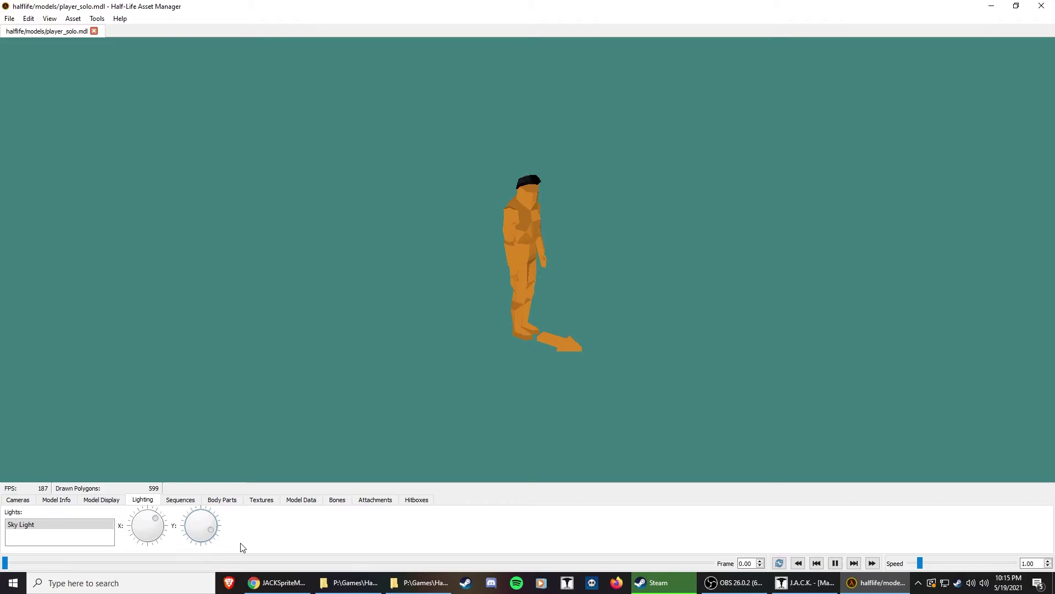
# Back in J.A.C.K., change the player entity's class to monster_scientist
pyautogui.click(1040, 6)
pyautogui.doubleClick(418, 225)
pyautogui.click(669, 190)
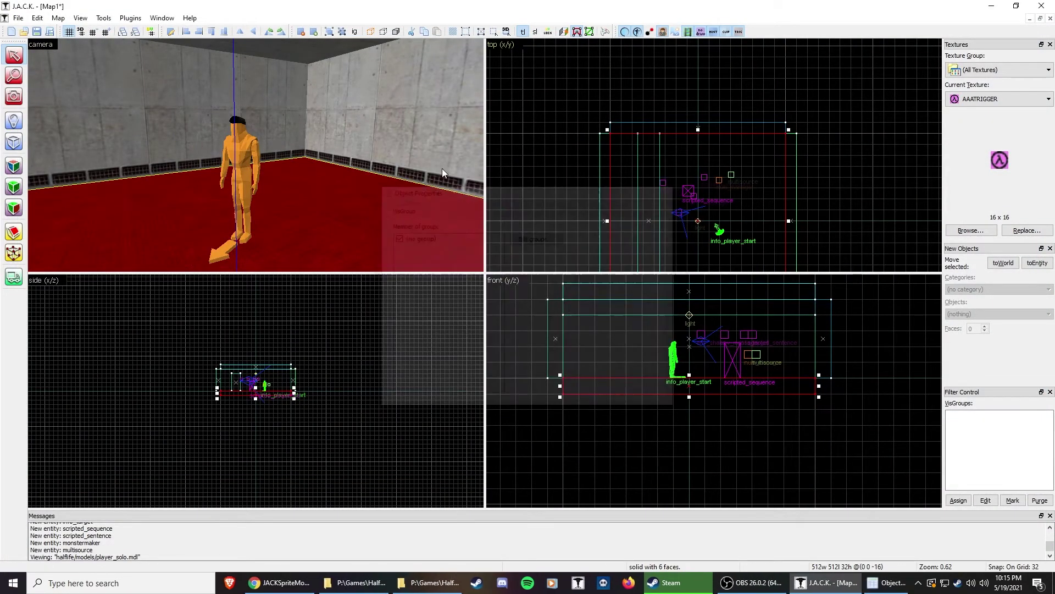
pyautogui.doubleClick(246, 165)
pyautogui.click(510, 238)
pyautogui.moveTo(511, 278)
pyautogui.mouseDown()
pyautogui.moveTo(512, 267)
pyautogui.moveTo(510, 289)
pyautogui.mouseUp()
pyautogui.click(429, 274)
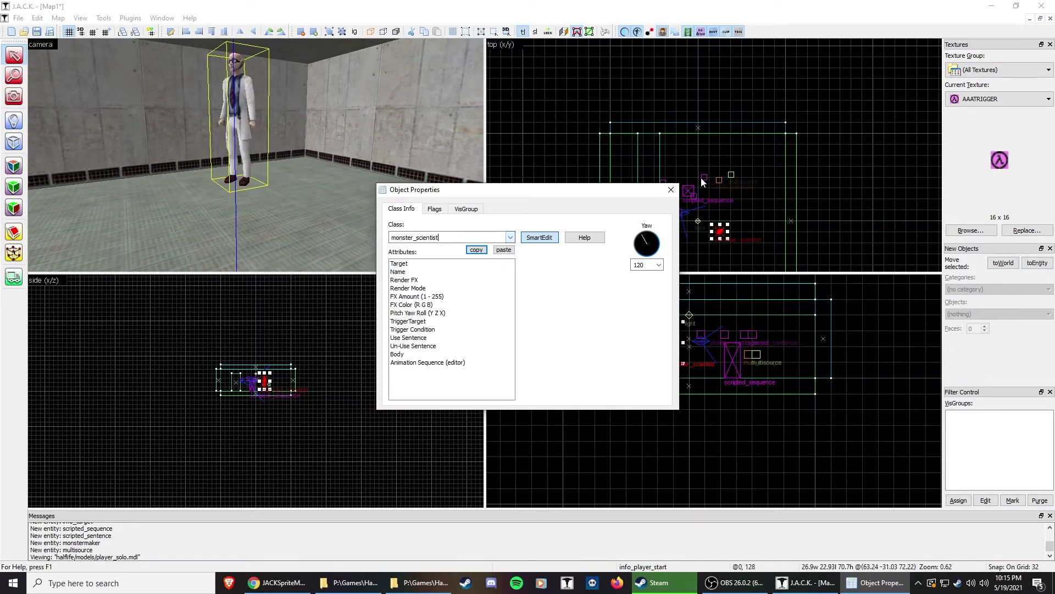
pyautogui.click(671, 189)
# Lower the scientist in the front view so its feet rest on the floor
pyautogui.scroll(7, 662, 366)
pyautogui.moveTo(702, 322); pyautogui.dragTo(703, 387)
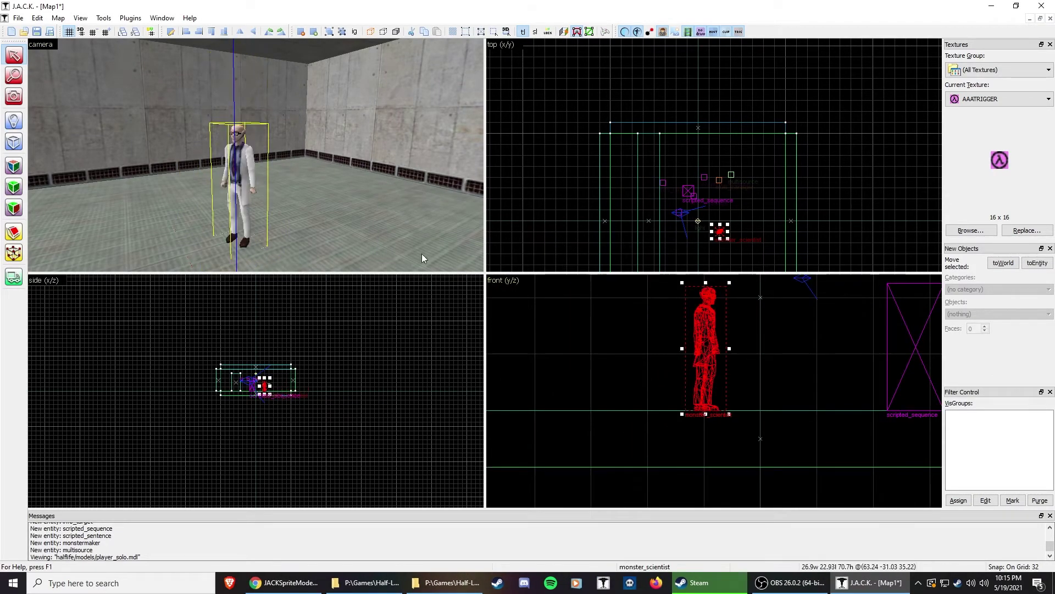
pyautogui.rightClick(245, 161)
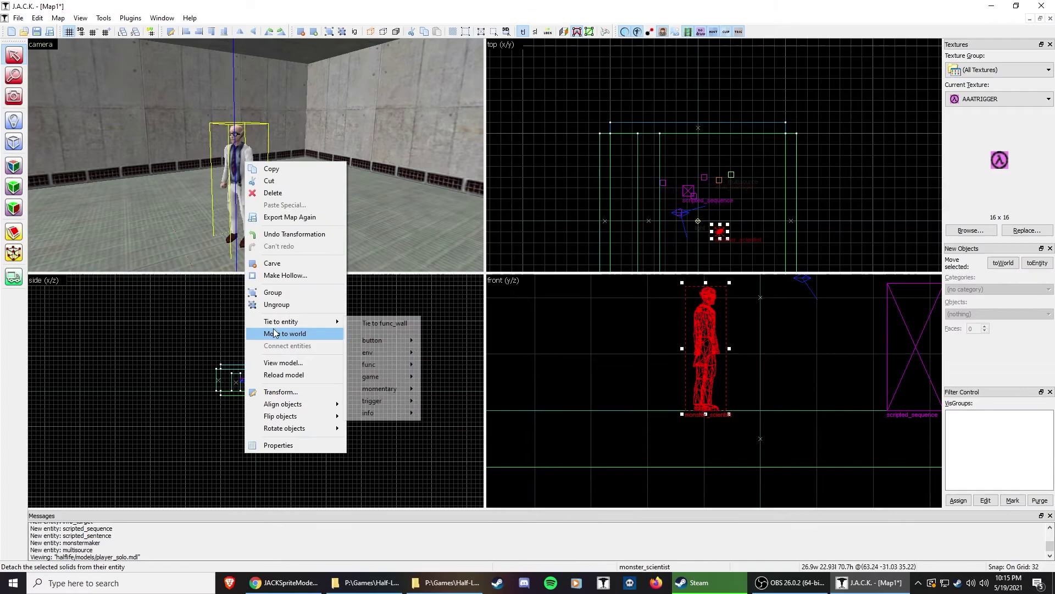
# Preview the whole scientist.mdl, turn the X and Y light knobs to brighten it, then close the viewer
pyautogui.click(301, 364)
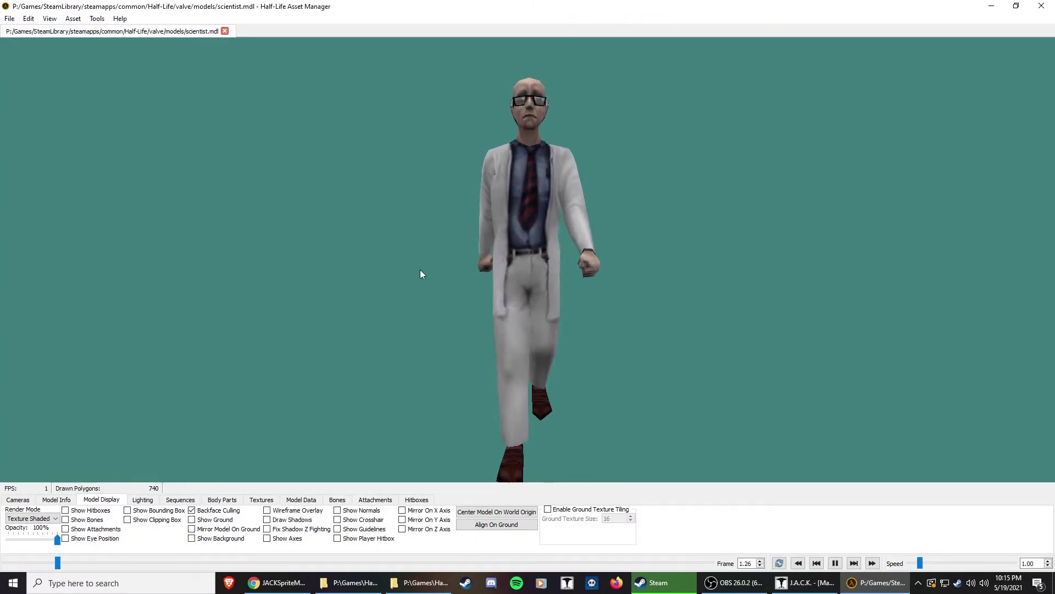
pyautogui.moveTo(420, 270); pyautogui.dragTo(406, 334, button='right')
pyautogui.click(148, 500)
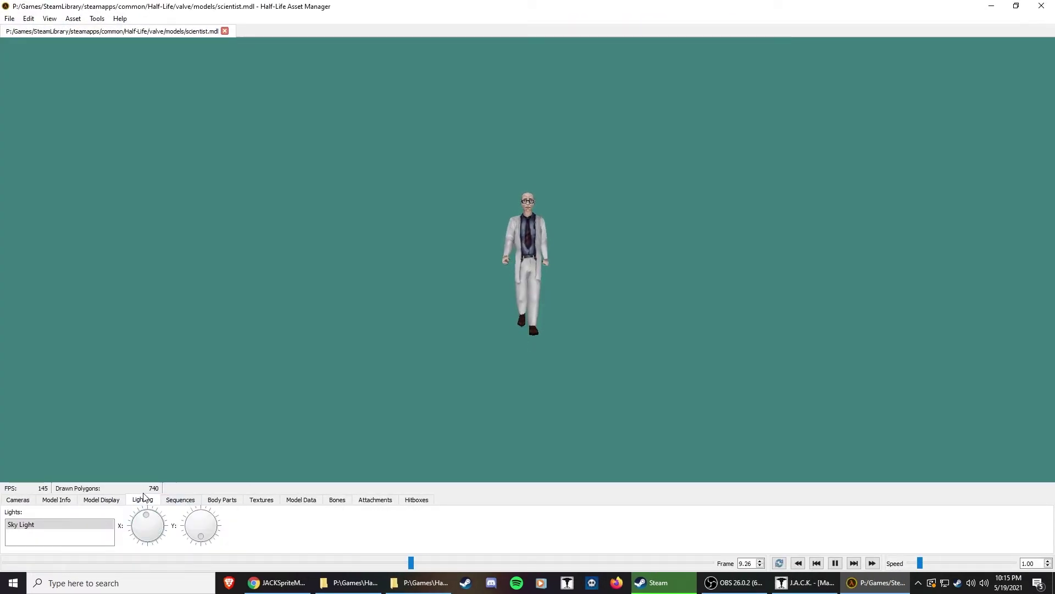
pyautogui.moveTo(159, 506); pyautogui.dragTo(78, 590)
pyautogui.moveTo(187, 541); pyautogui.dragTo(108, 484)
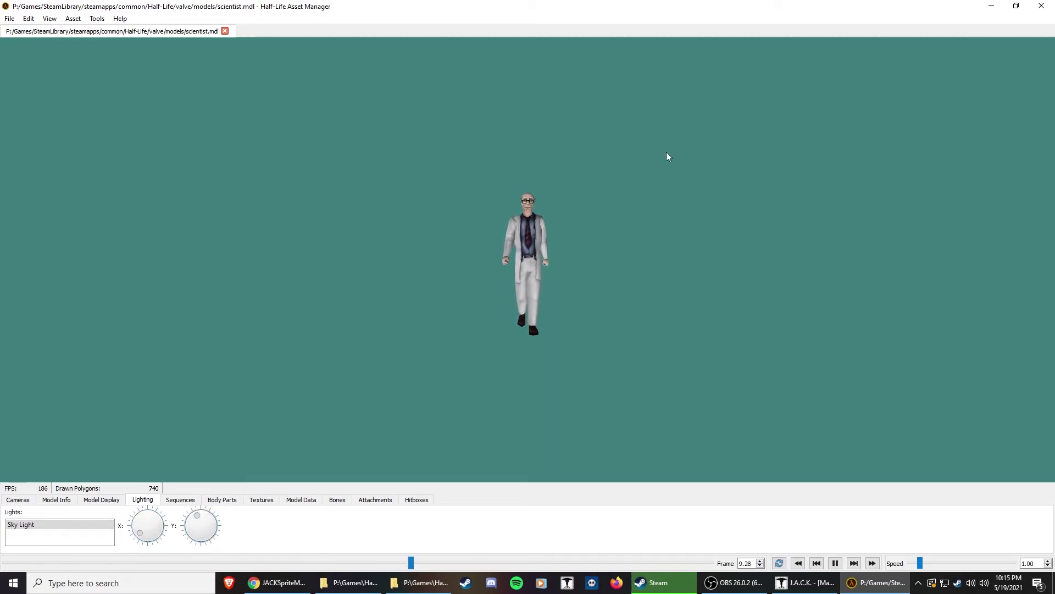
pyautogui.click(1039, 7)
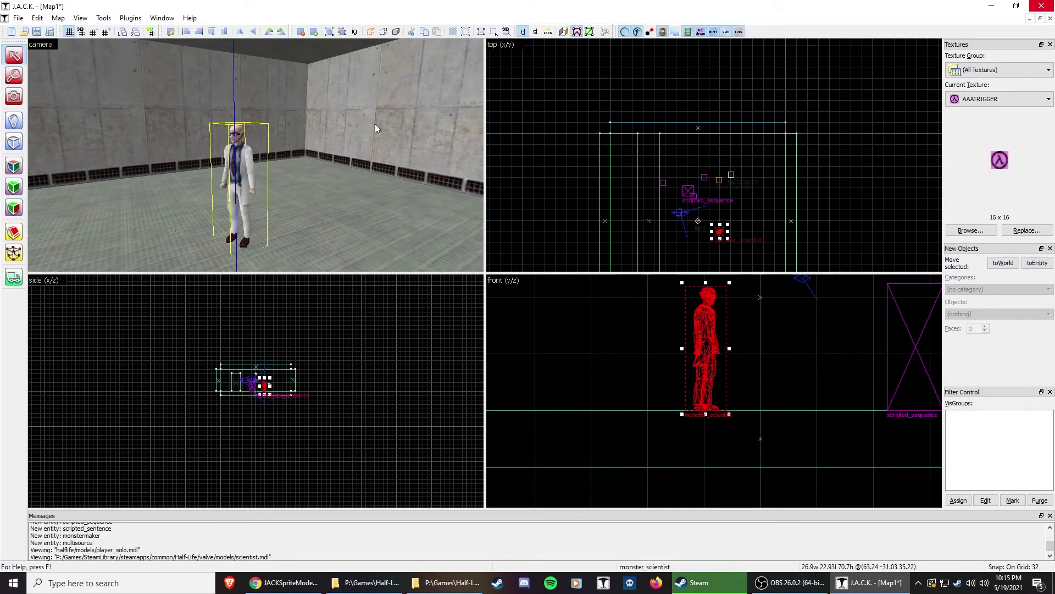
# Dismiss the Save As and Run Map dialogs without saving or running
pyautogui.hotkey('ctrl', 's')
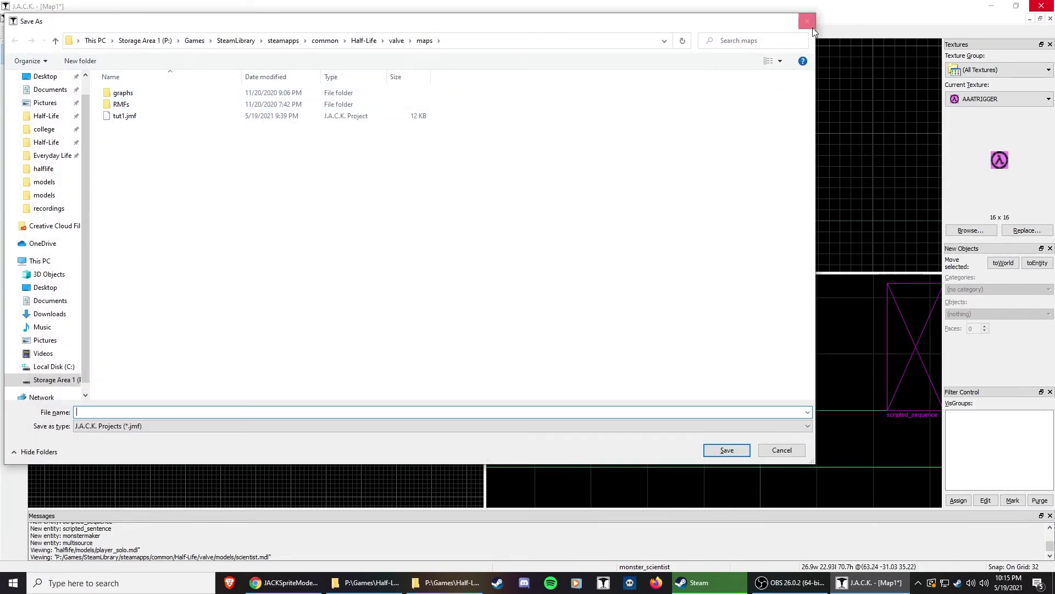
pyautogui.click(808, 22)
pyautogui.press('F9')
pyautogui.click(589, 376)
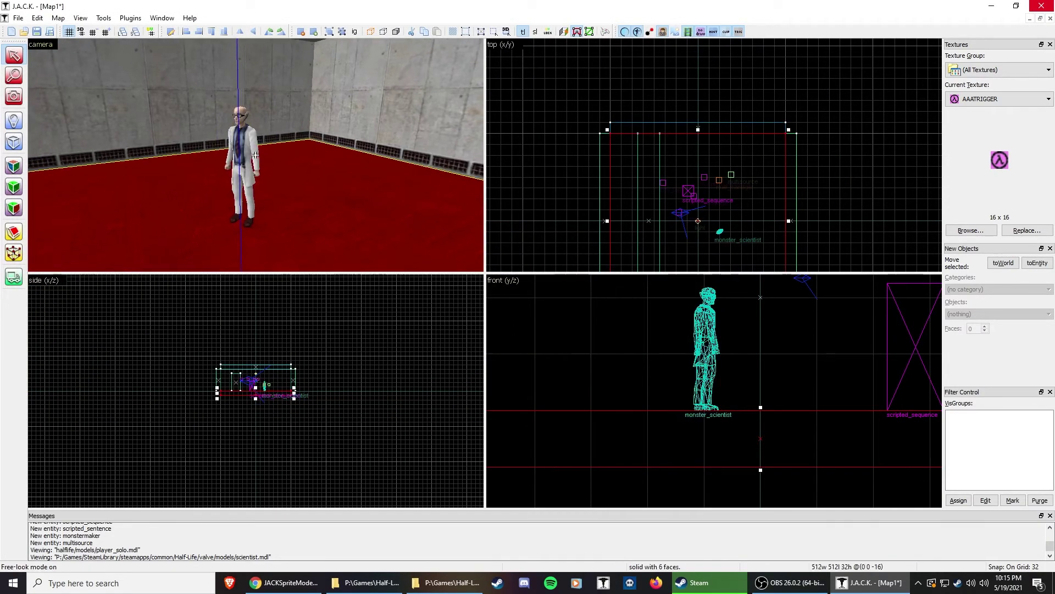
# Set the scientist entity's class back to info_player_start
pyautogui.press('z')
pyautogui.click(197, 221)
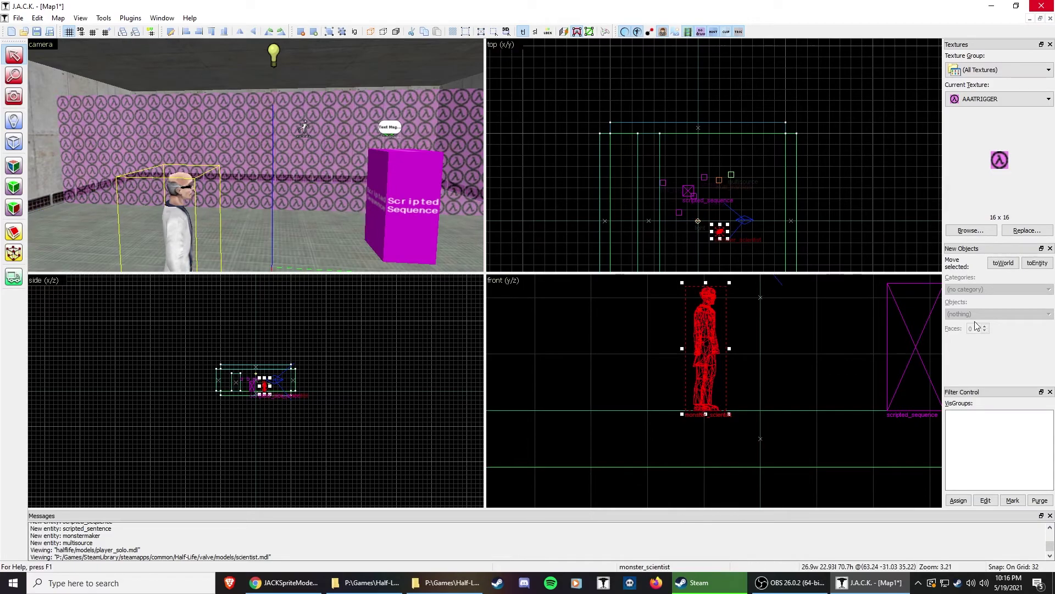
pyautogui.doubleClick(173, 227)
pyautogui.click(510, 237)
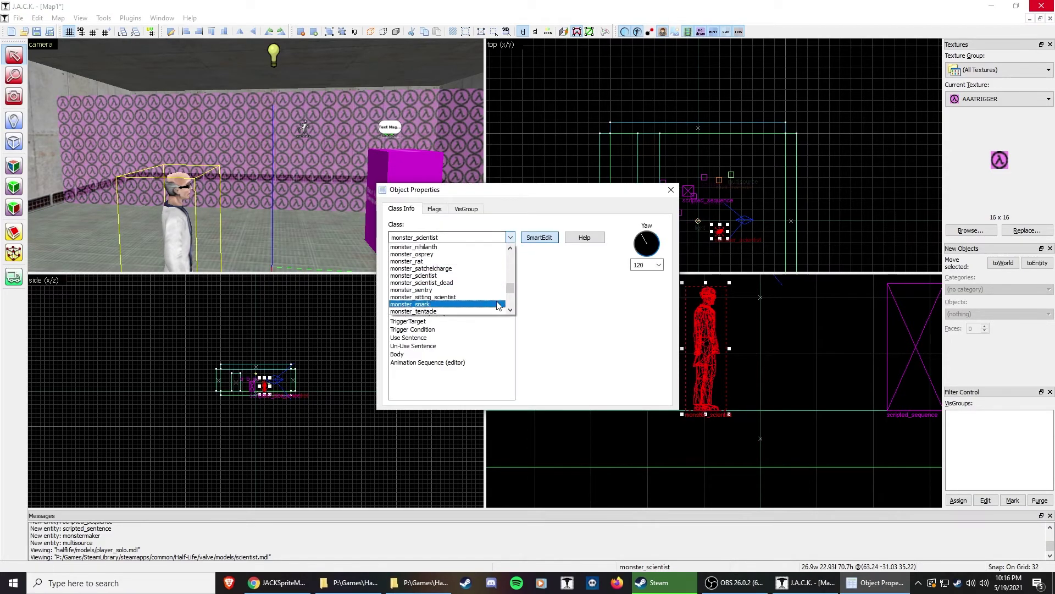
pyautogui.moveTo(512, 286); pyautogui.dragTo(513, 273)
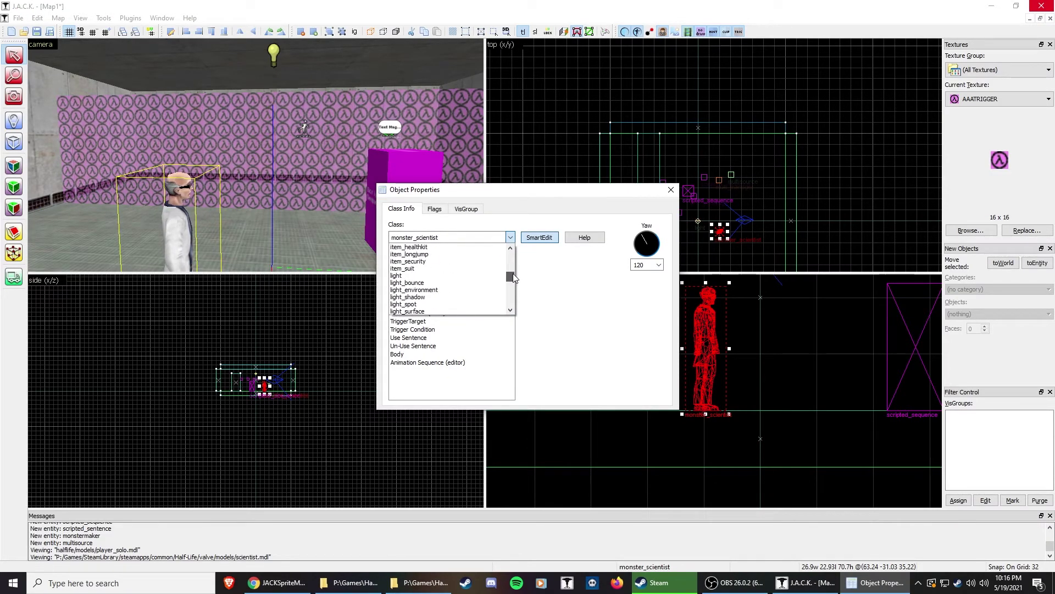
pyautogui.scroll(-5, 454, 285)
pyautogui.scroll(10, 453, 289)
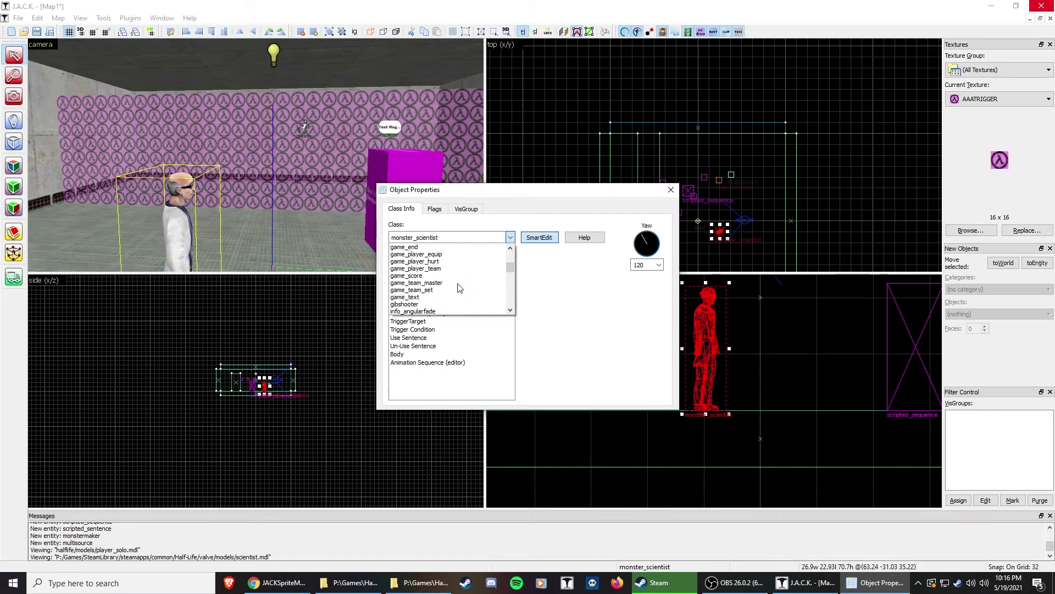
pyautogui.scroll(-2, 452, 289)
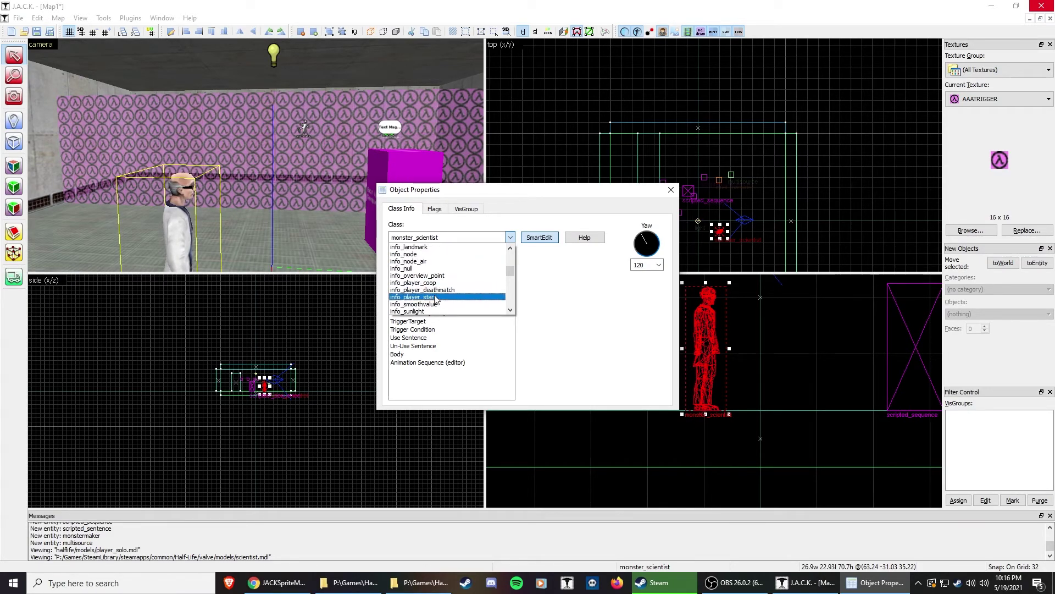
pyautogui.click(417, 297)
# Raise the player start 32 units and make the grid finer, down to 8
pyautogui.click(670, 190)
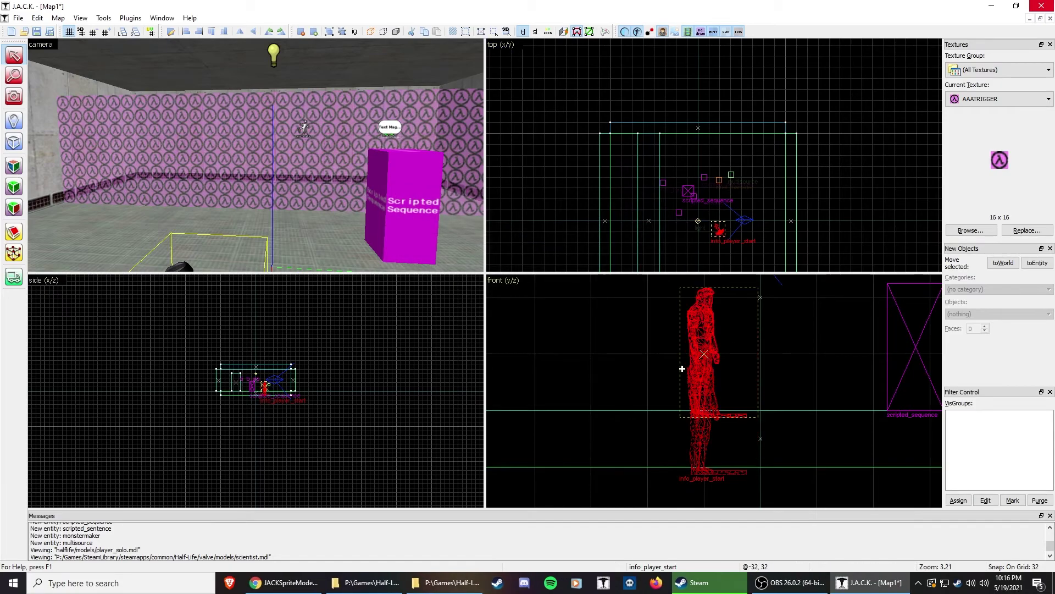
pyautogui.press('z')
pyautogui.press('z')
pyautogui.moveTo(645, 358); pyautogui.dragTo(653, 340)
pyautogui.press('[')
pyautogui.press('[')
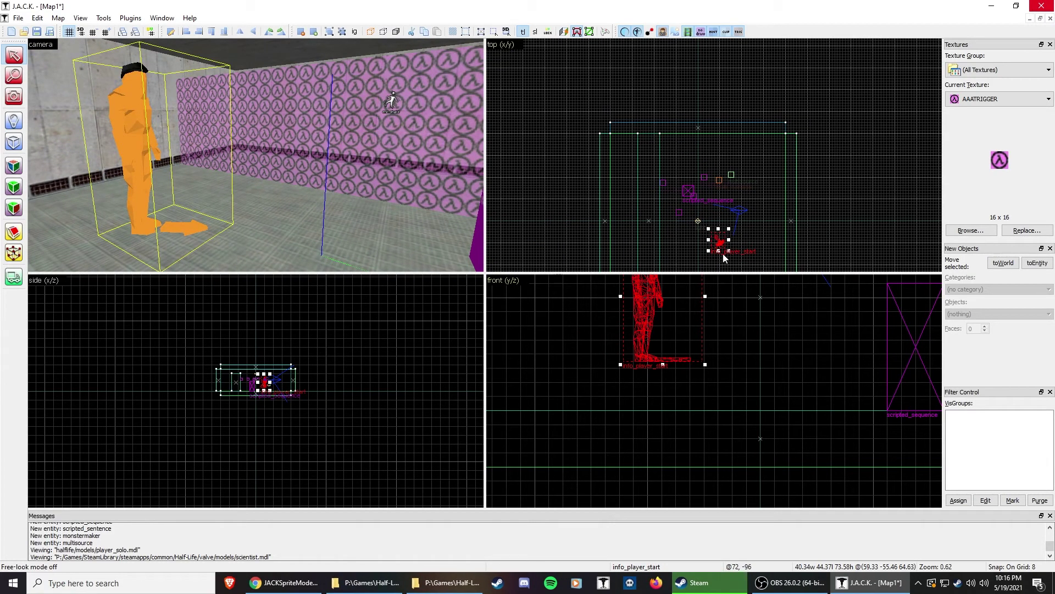
# Select the trigger-textured wall brush and delete it
pyautogui.click(314, 160)
pyautogui.press('z')
pyautogui.press('s')
pyautogui.press('z')
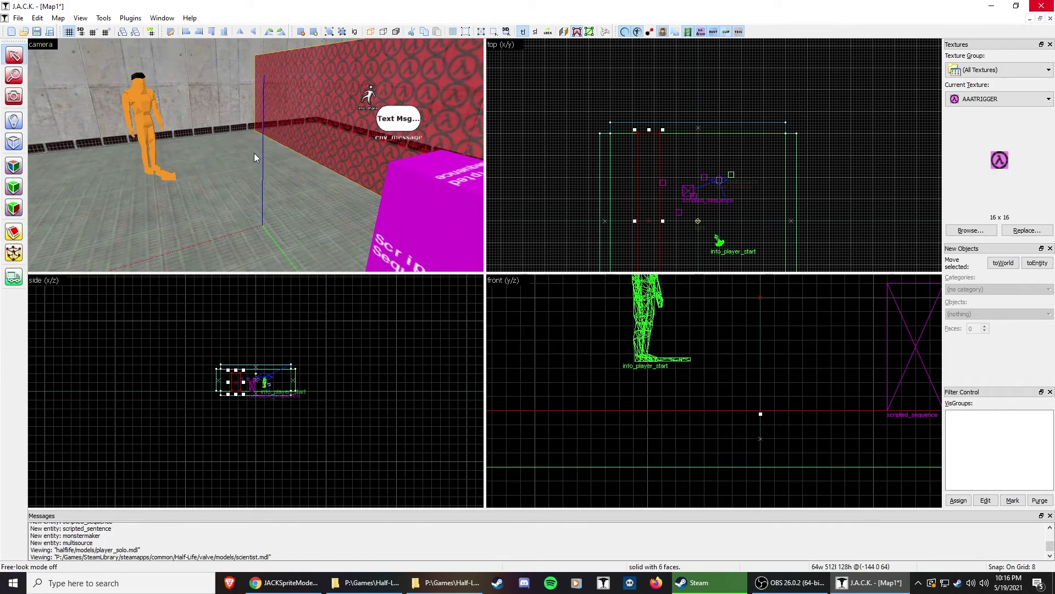
pyautogui.hotkey('ctrl', 's')
pyautogui.click(808, 22)
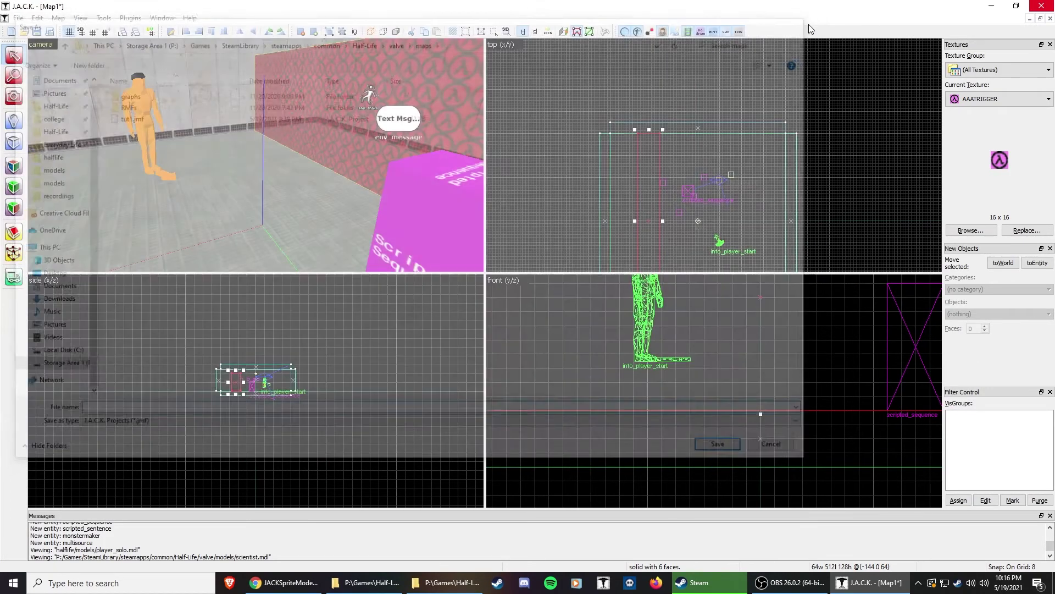
pyautogui.click(572, 377)
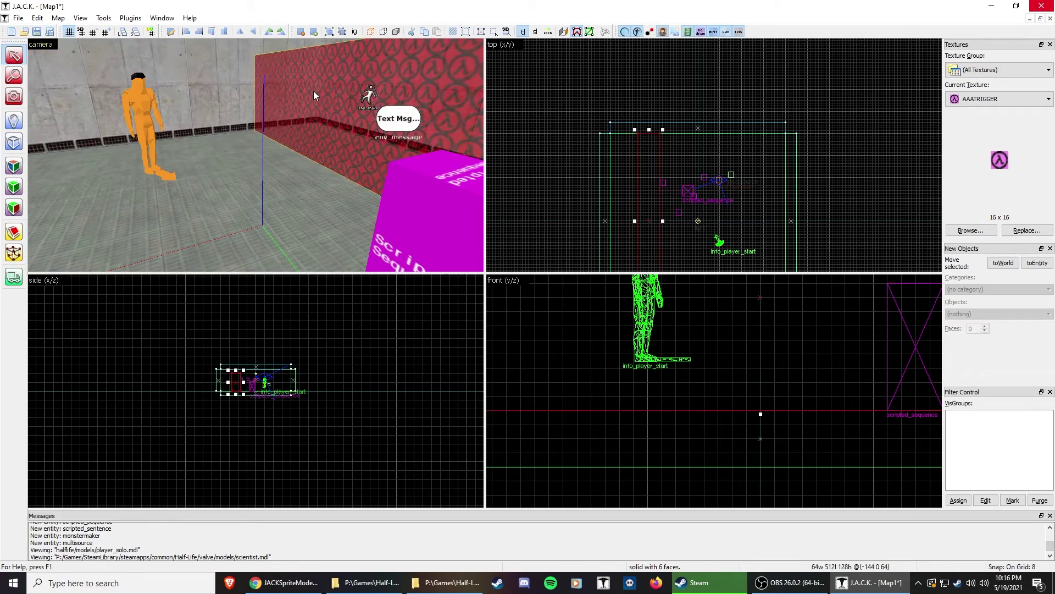
pyautogui.press('Delete')
# Save the map over tut1.jmf, replacing the file, and review the Run Map launch parameters
pyautogui.hotkey('ctrl', 's')
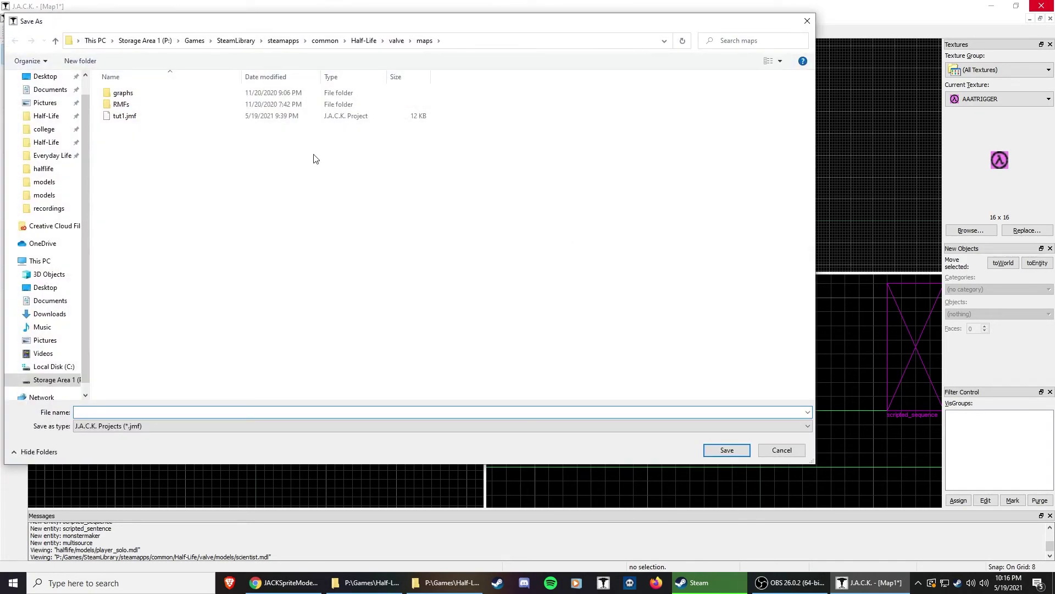
pyautogui.click(124, 115)
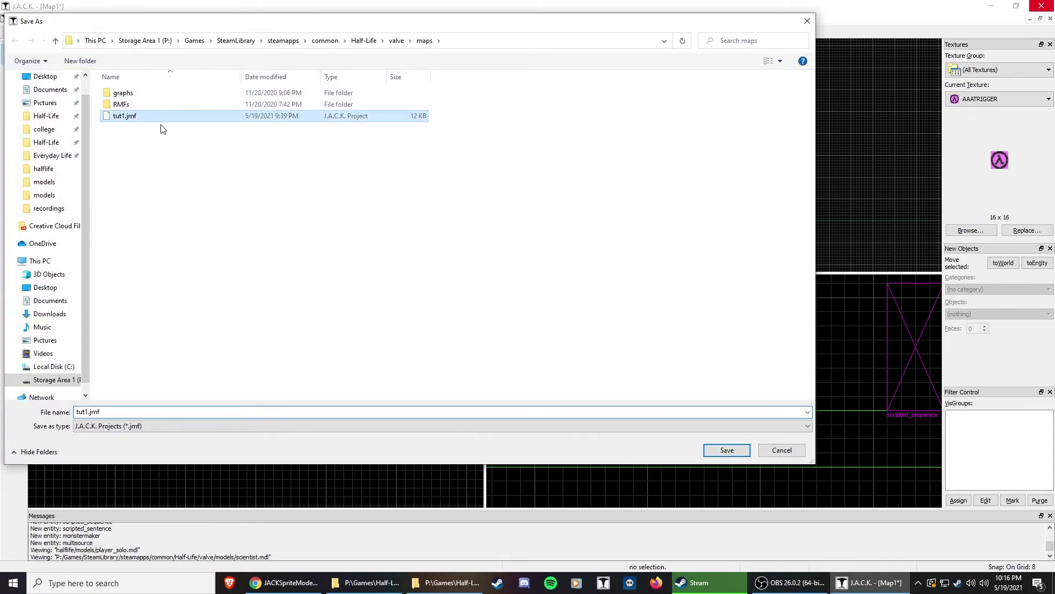
pyautogui.click(728, 450)
pyautogui.click(557, 294)
pyautogui.press('F9')
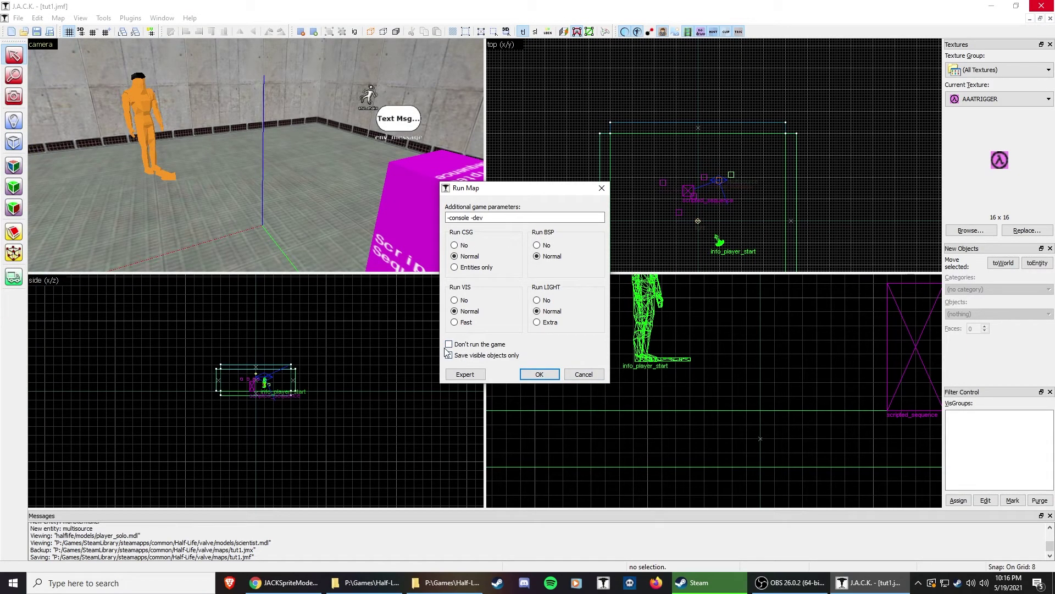
pyautogui.click(555, 218)
# Compile and launch the map, look around the test room in Half-Life, then quit the game
pyautogui.click(538, 374)
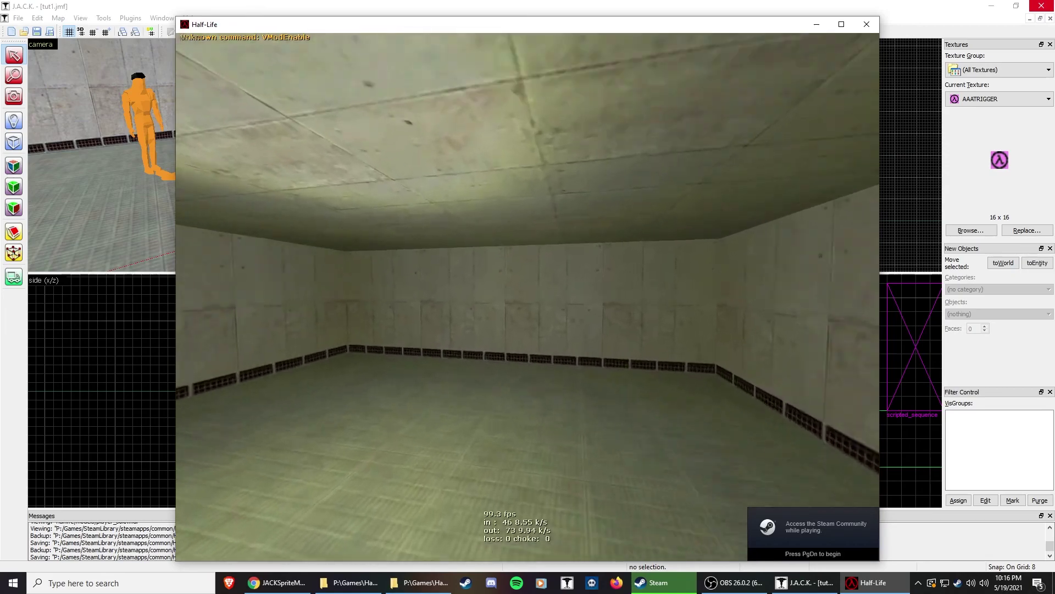
pyautogui.press('Escape')
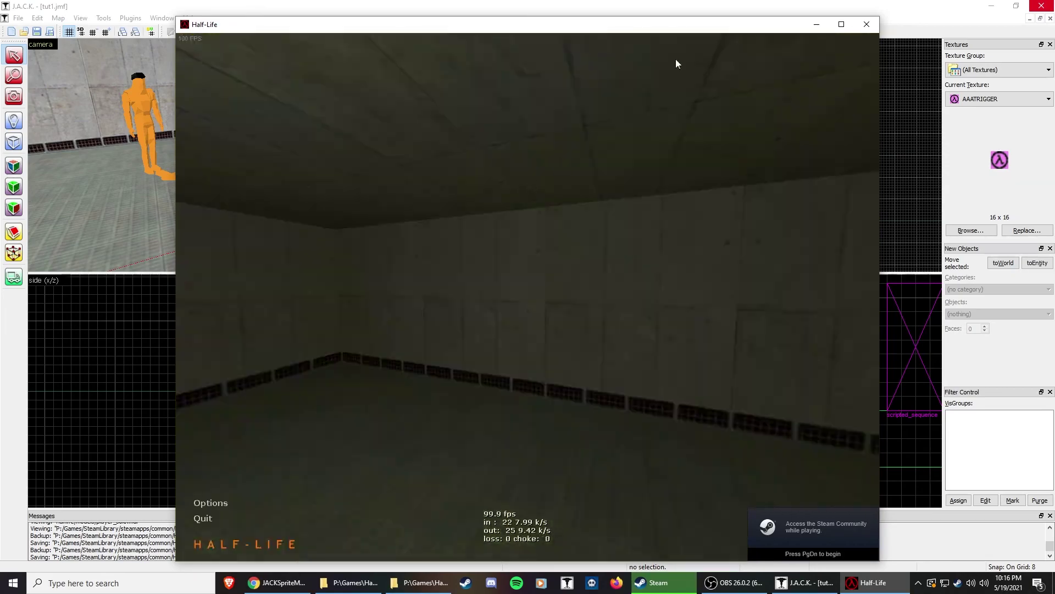
pyautogui.click(867, 24)
pyautogui.click(696, 180)
pyautogui.click(373, 179)
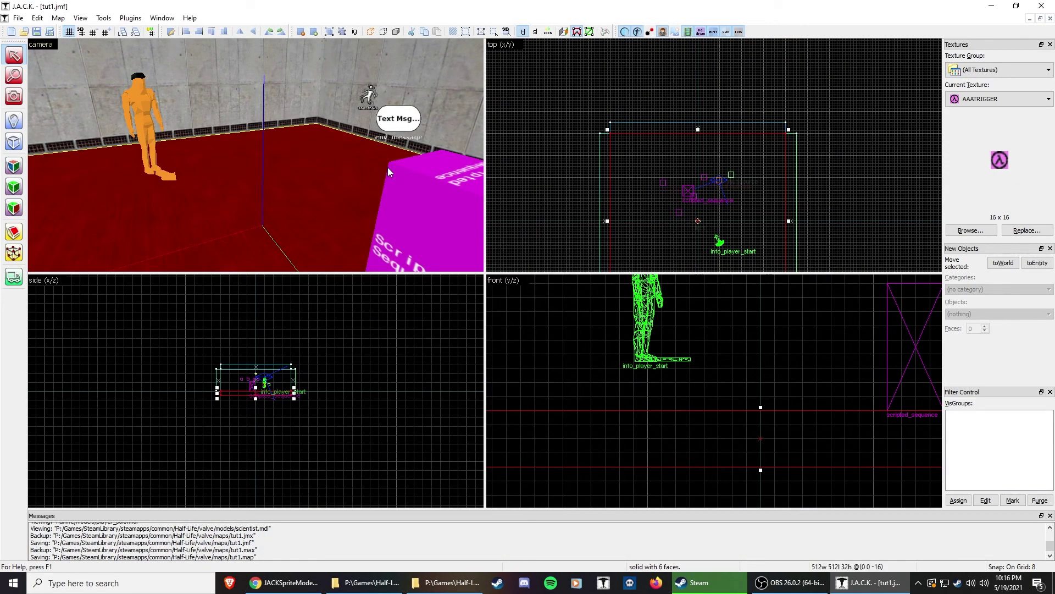
pyautogui.press('z')
pyautogui.press('w')
pyautogui.press('w')
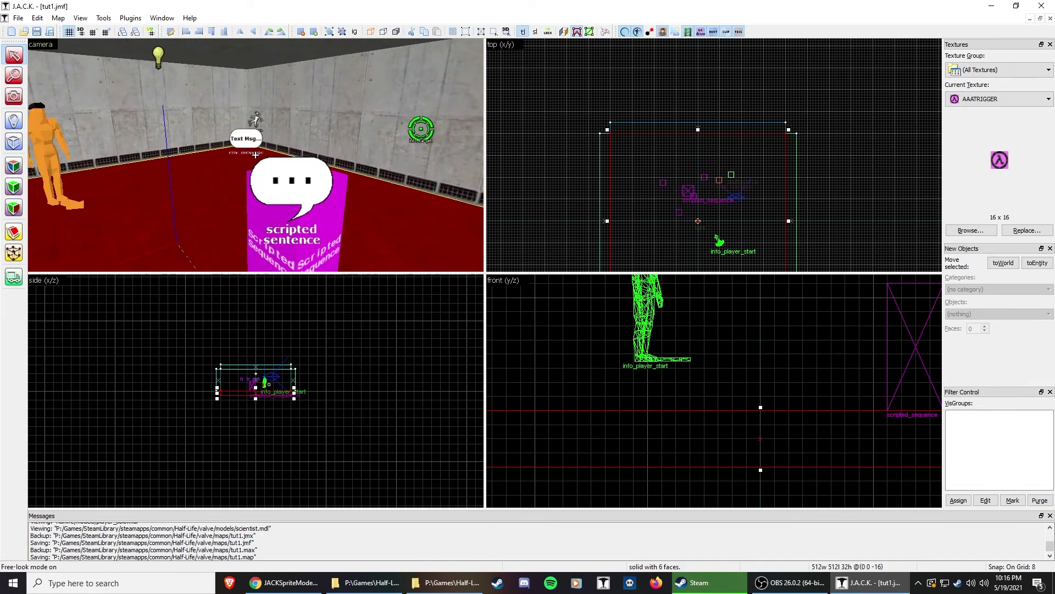
pyautogui.press('s')
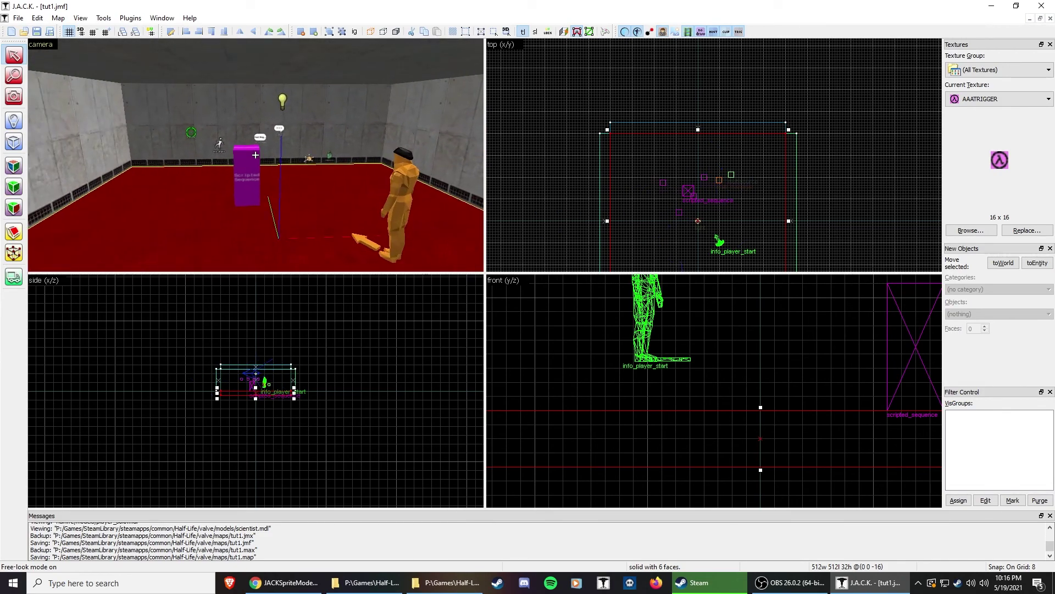
pyautogui.press('z')
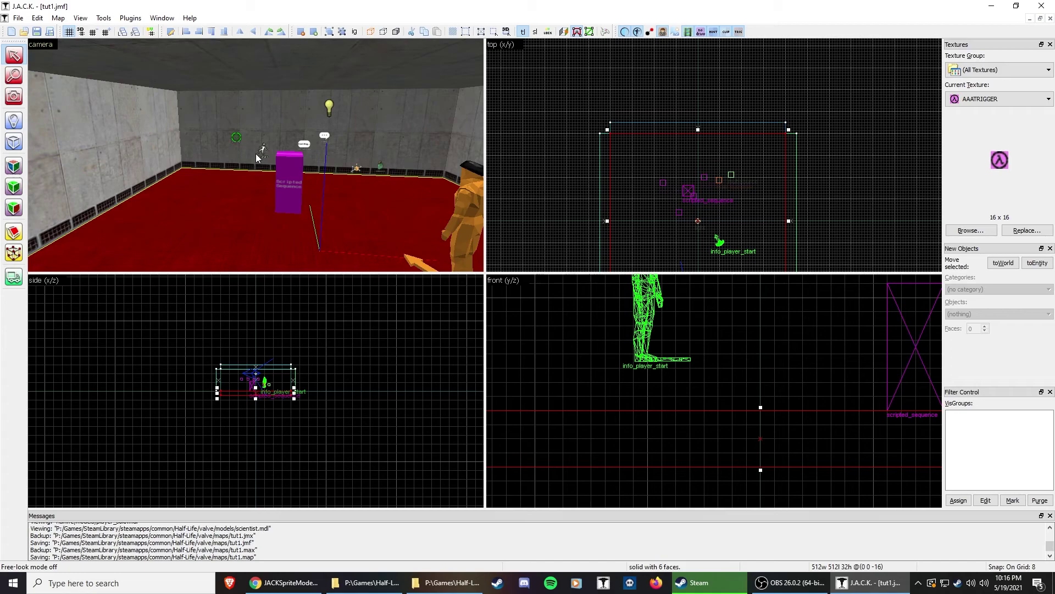